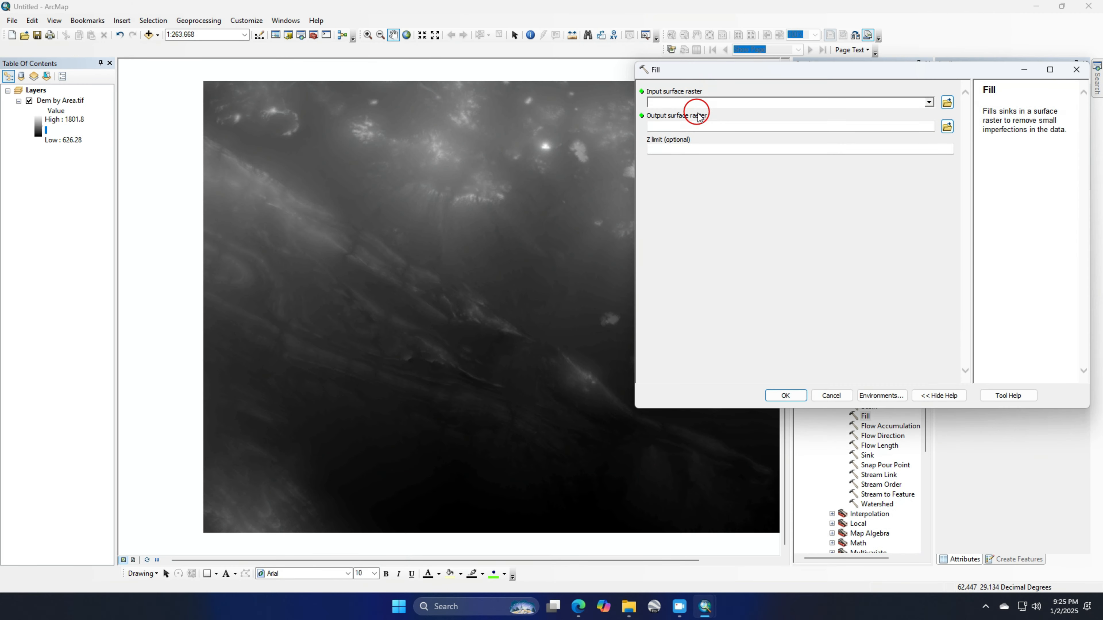
Run the Fill tool on Dem by Area.tif with the default output raster, and close the Attributes pane
drag(67, 101, 665, 107)
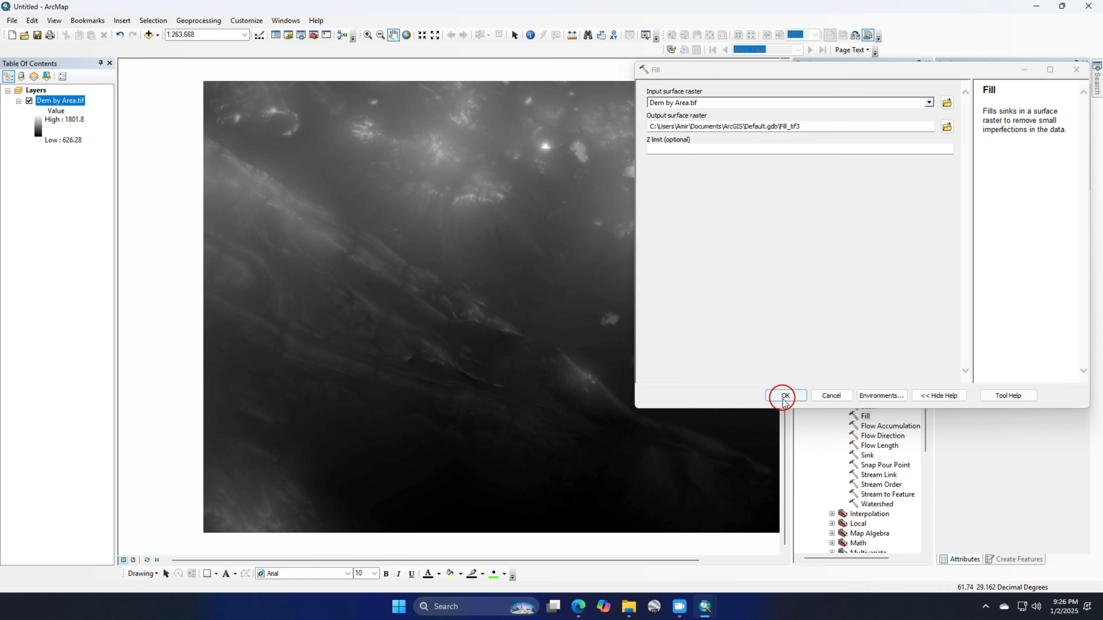
click(793, 397)
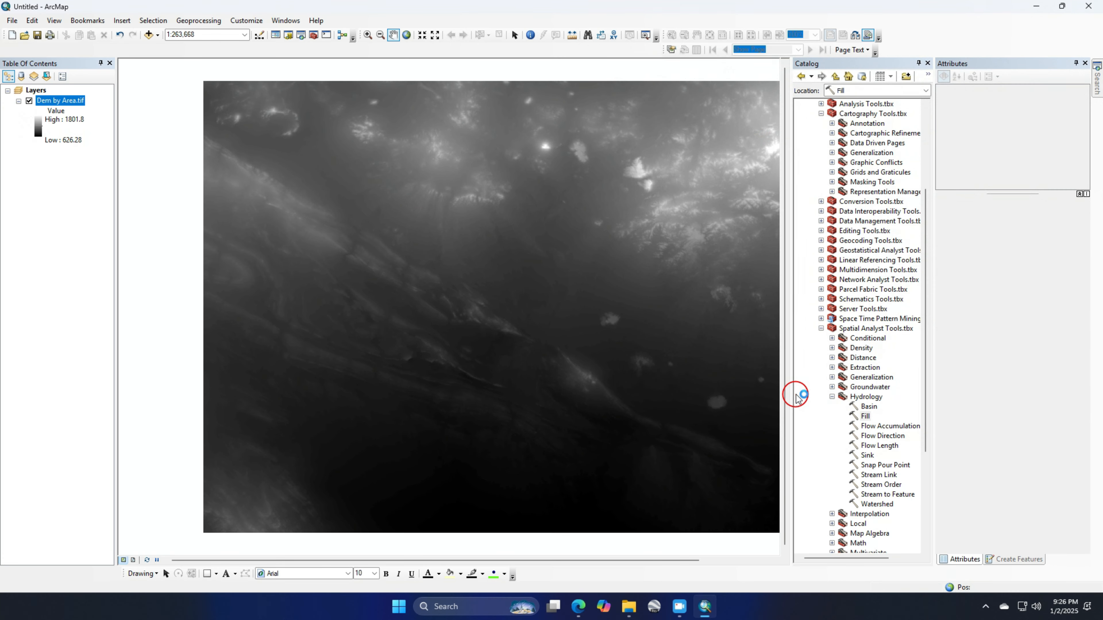
click(1083, 63)
click(1084, 64)
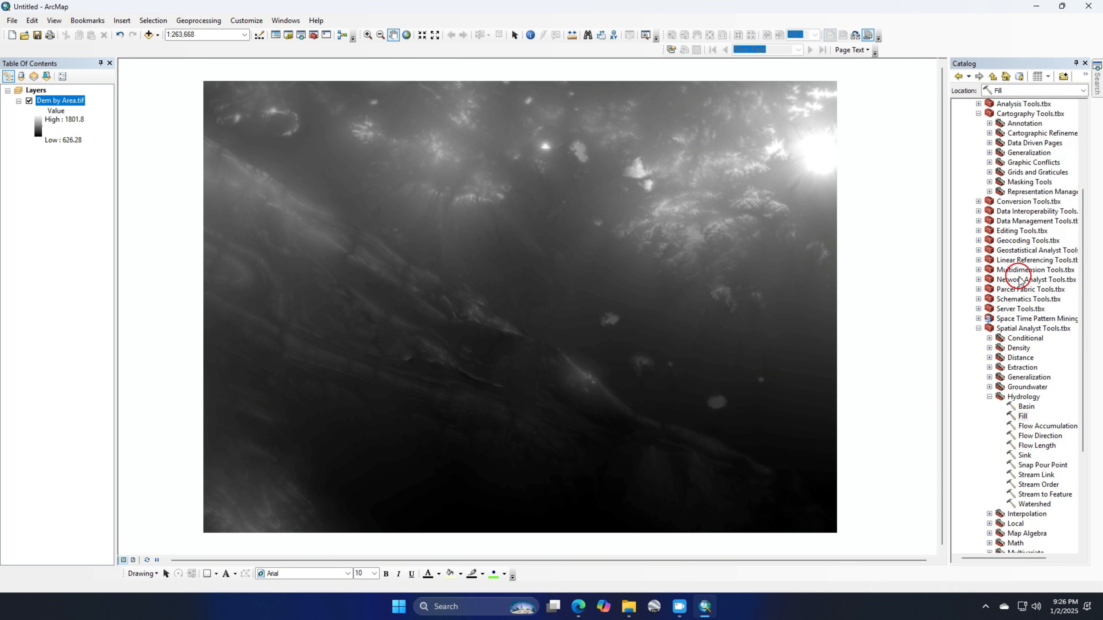
click(946, 567)
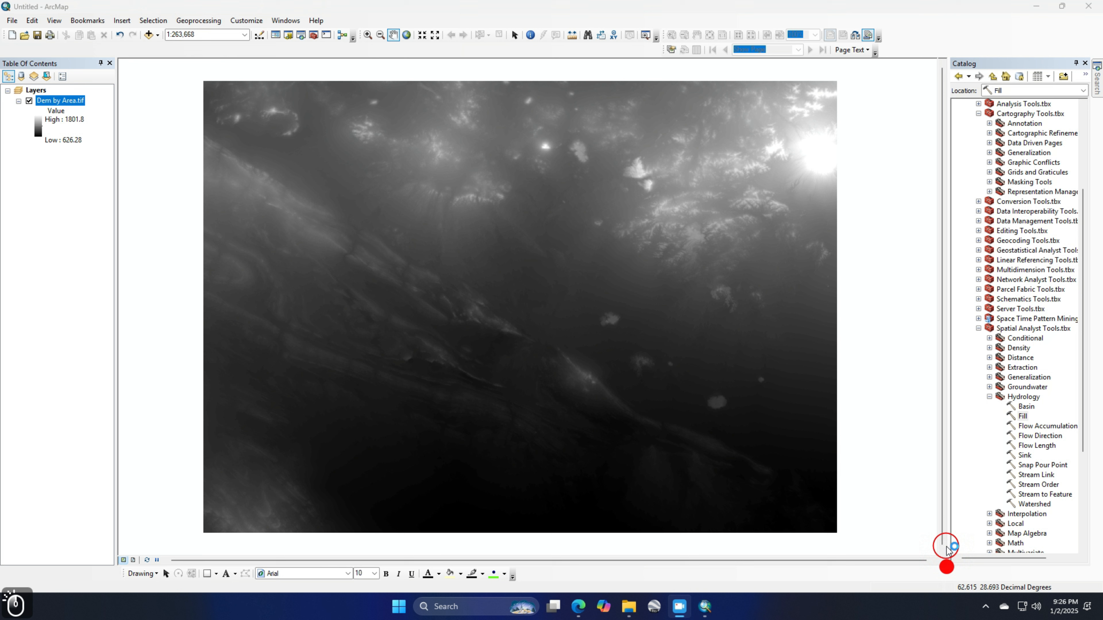
click(937, 531)
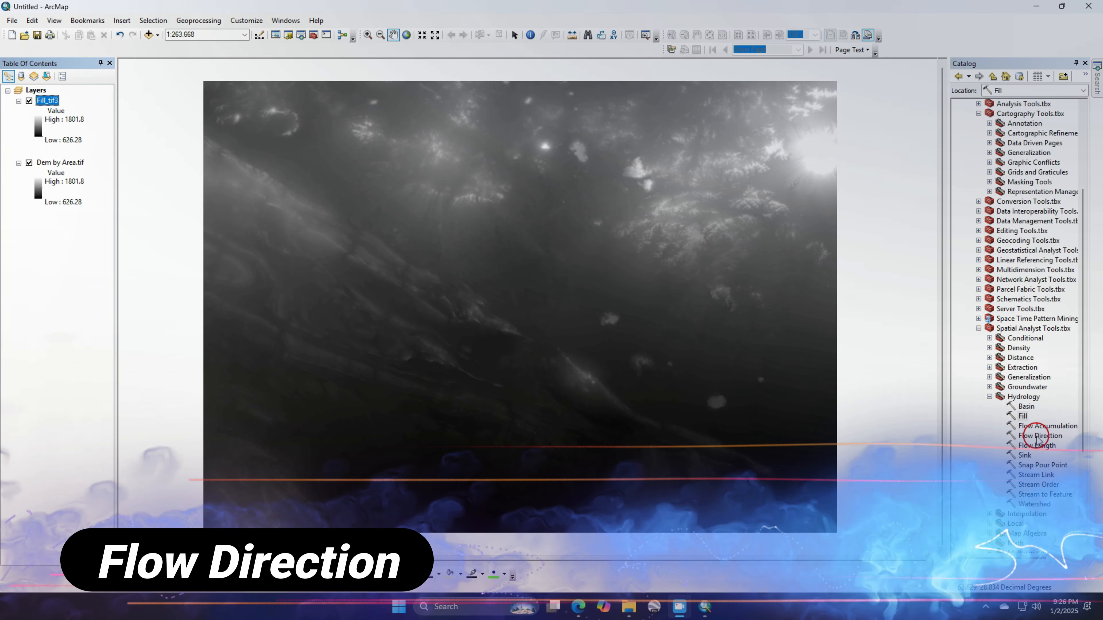
Run the Flow Direction tool from the Hydrology toolset with Fill_tif3 as the input surface raster
click(1036, 437)
double_click(1035, 437)
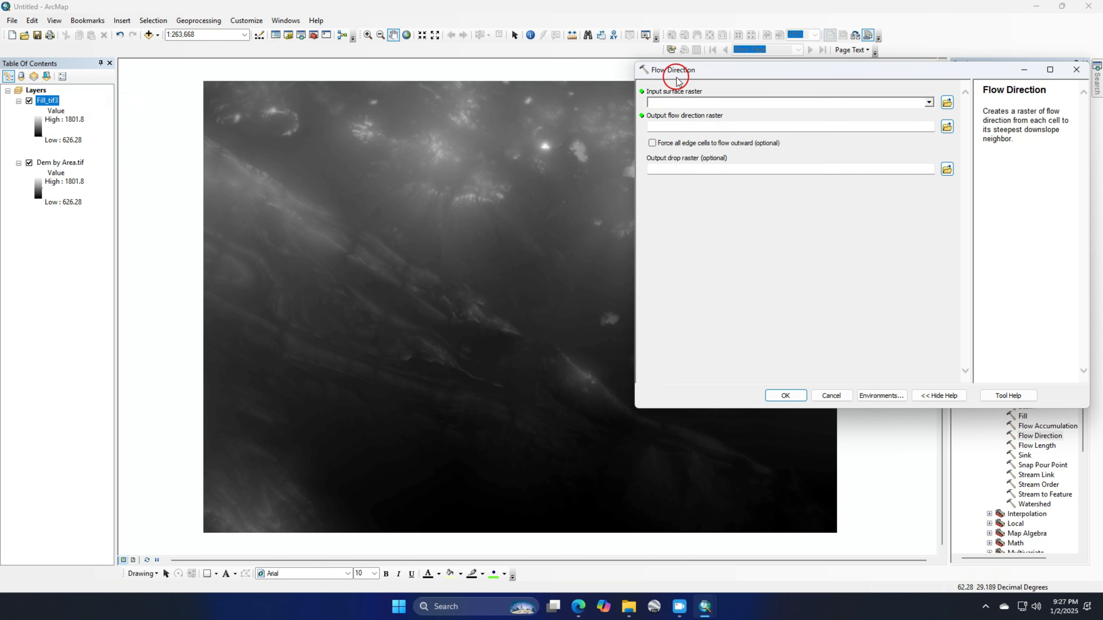
drag(51, 108, 669, 103)
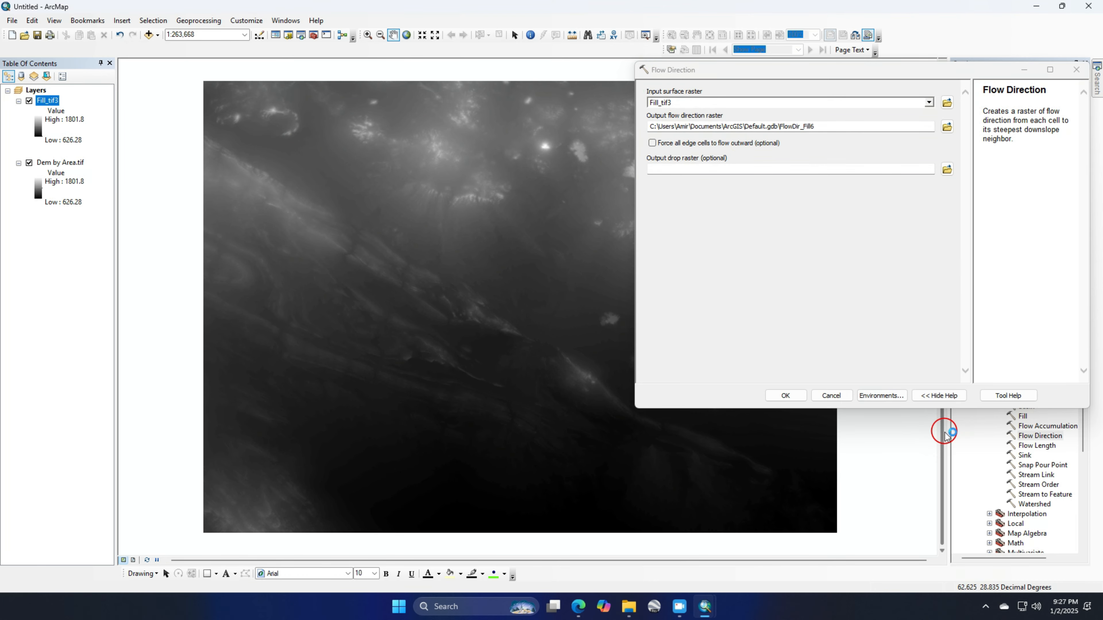
click(792, 394)
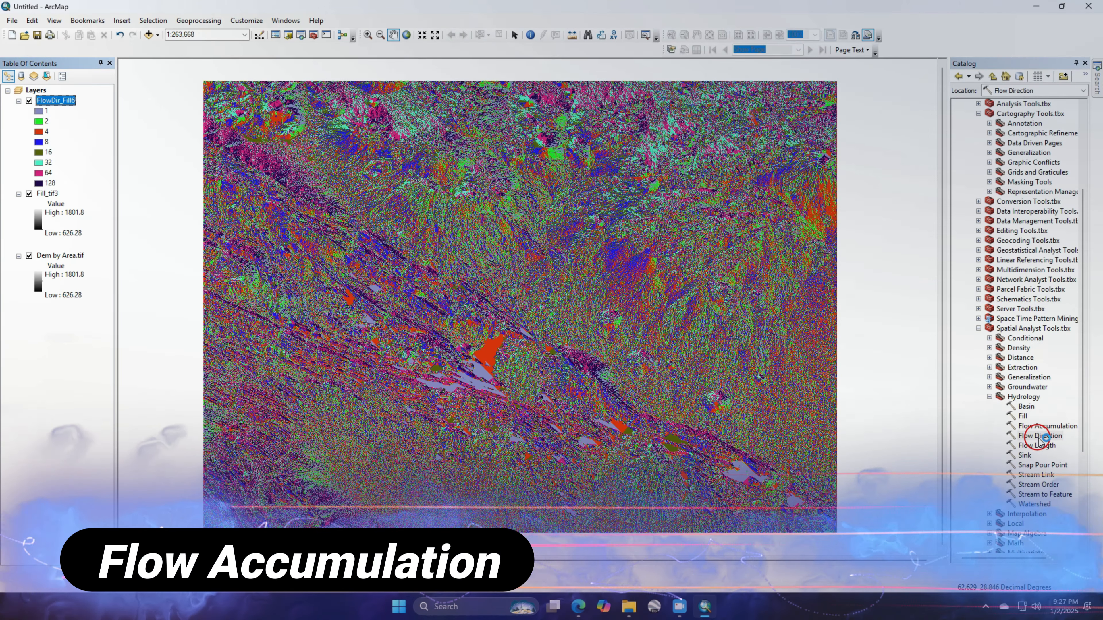
Run the Flow Accumulation tool with FlowDir_Fill6 as the input flow direction raster and FLOAT as the output data type
double_click(1046, 426)
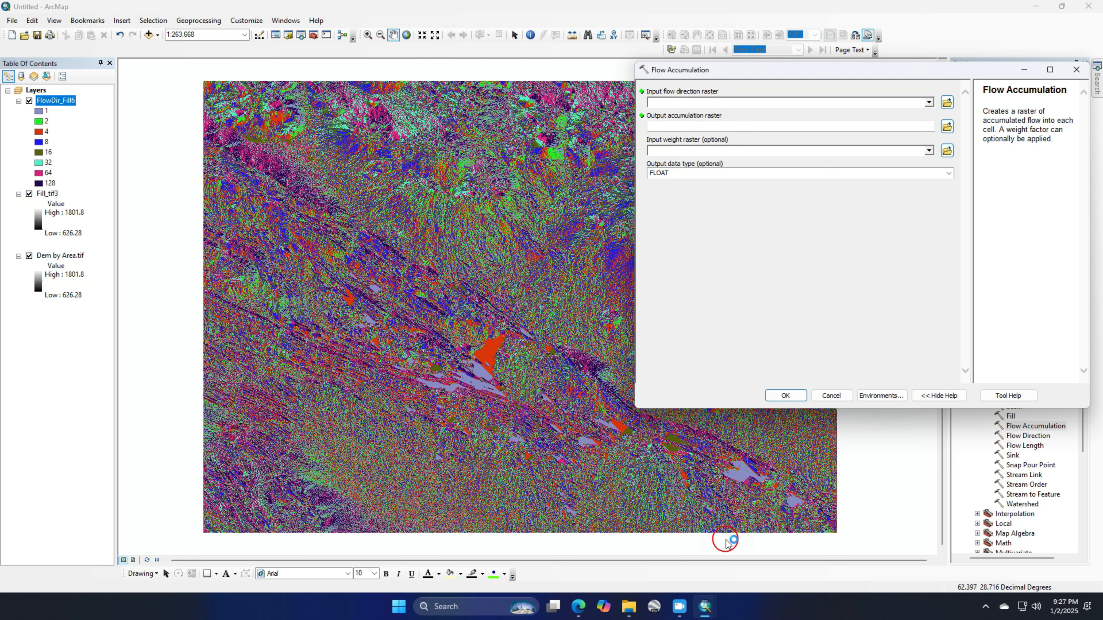
click(716, 547)
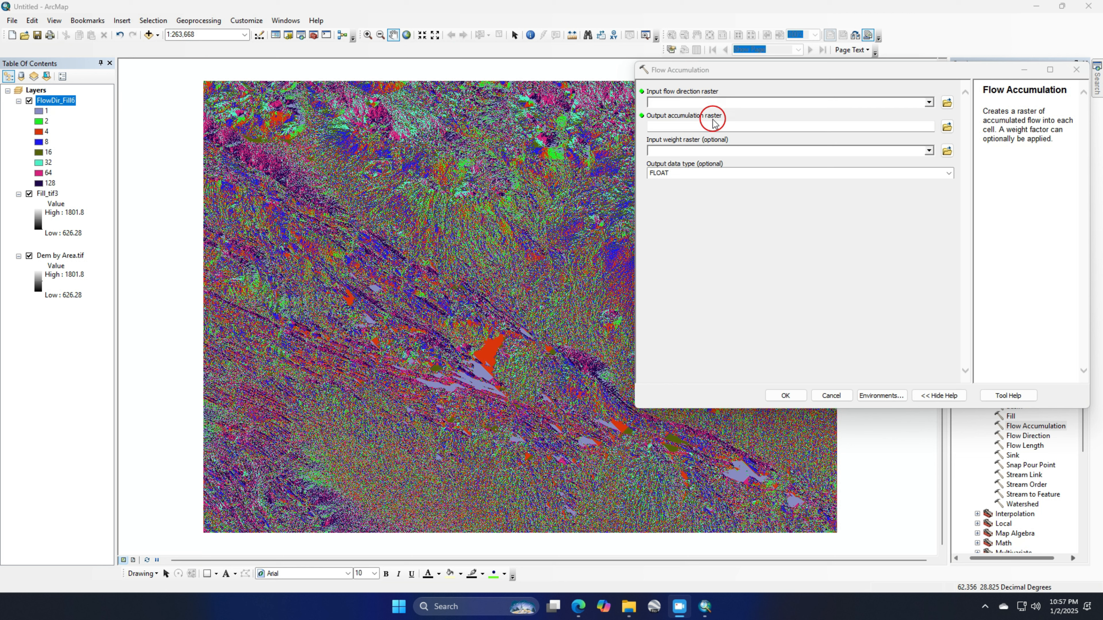
drag(53, 106, 694, 107)
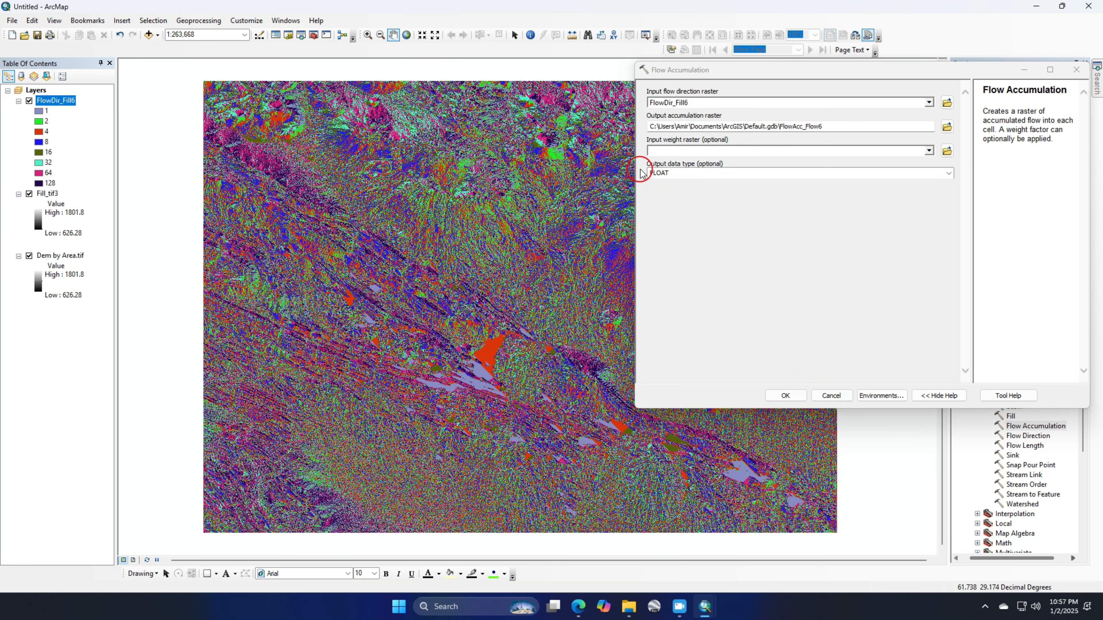
click(784, 396)
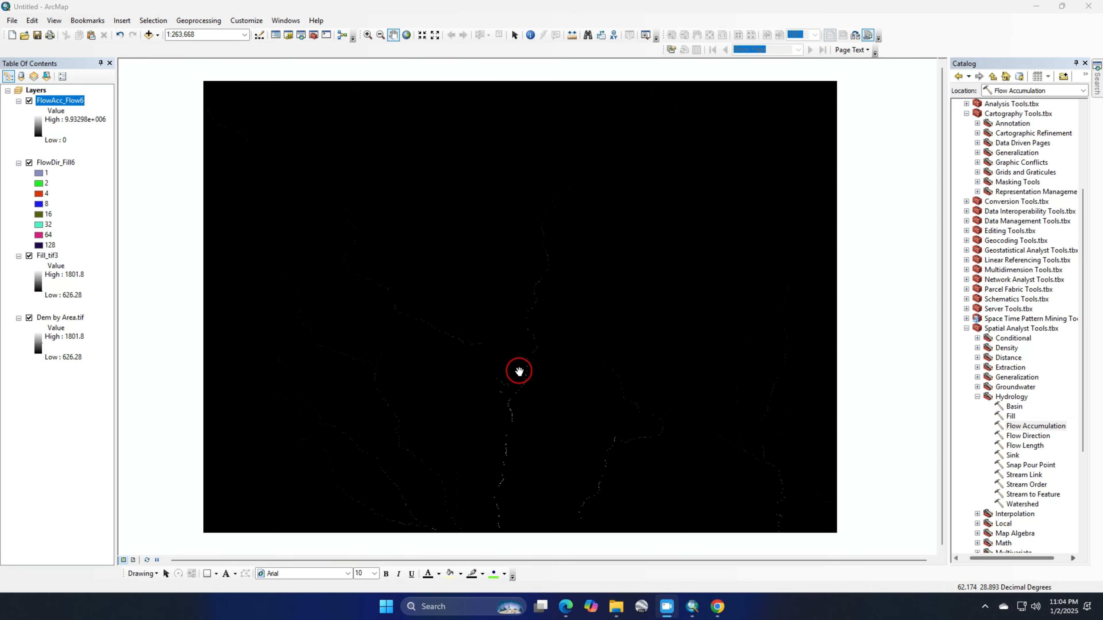
Examine the stream lines of the flow accumulation raster in detail and across the whole extent
scroll(524, 371, up, 3)
scroll(523, 370, down, 3)
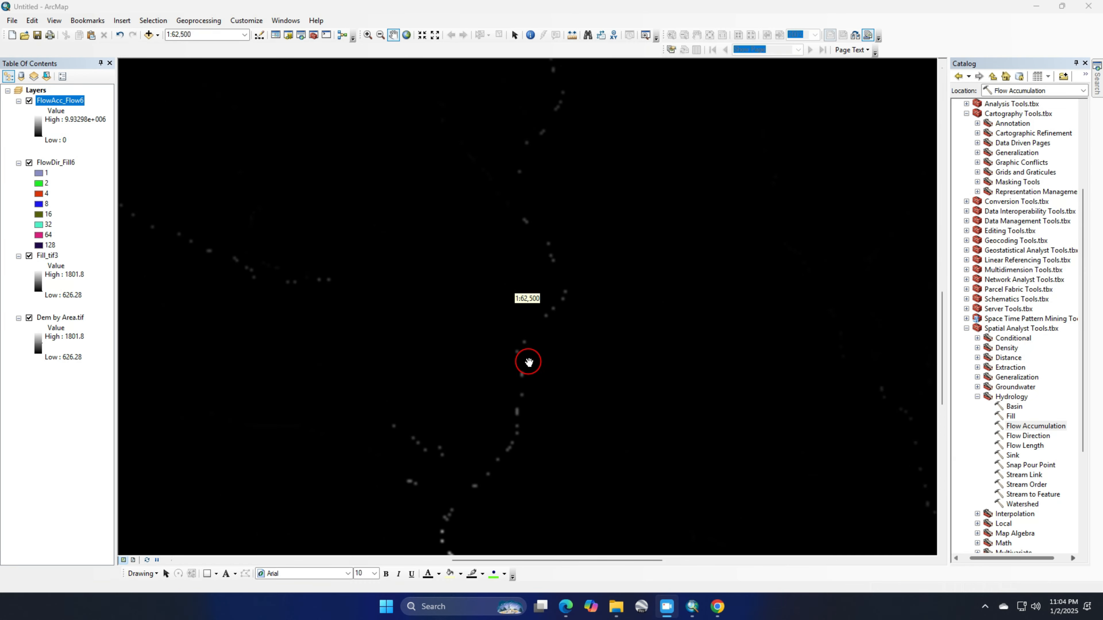
scroll(529, 362, down, 1)
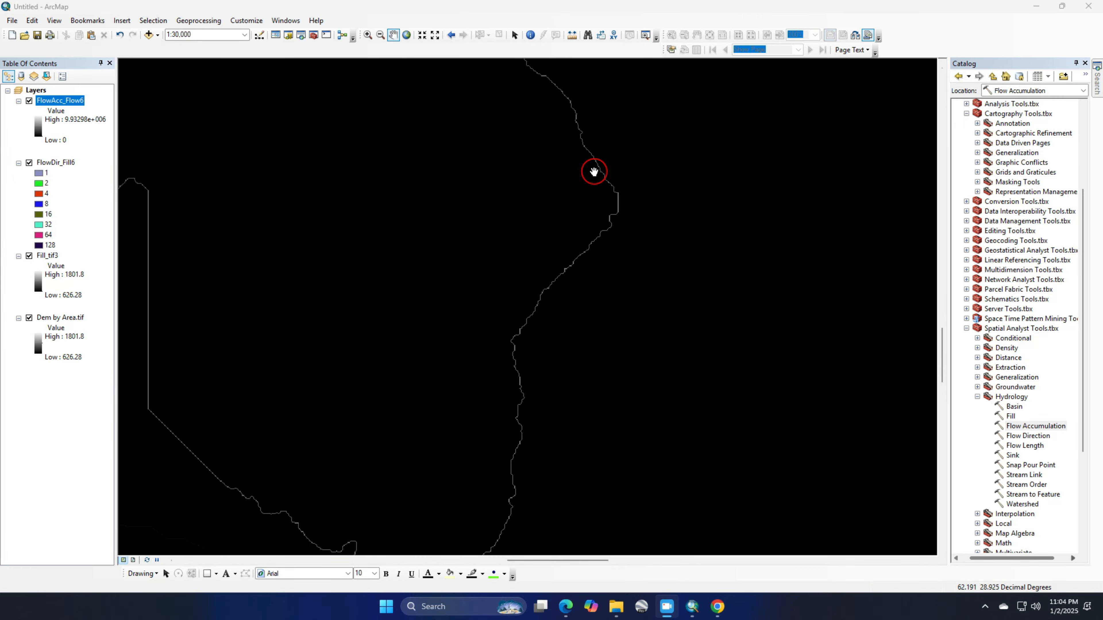
drag(517, 404, 508, 240)
drag(461, 457, 546, 271)
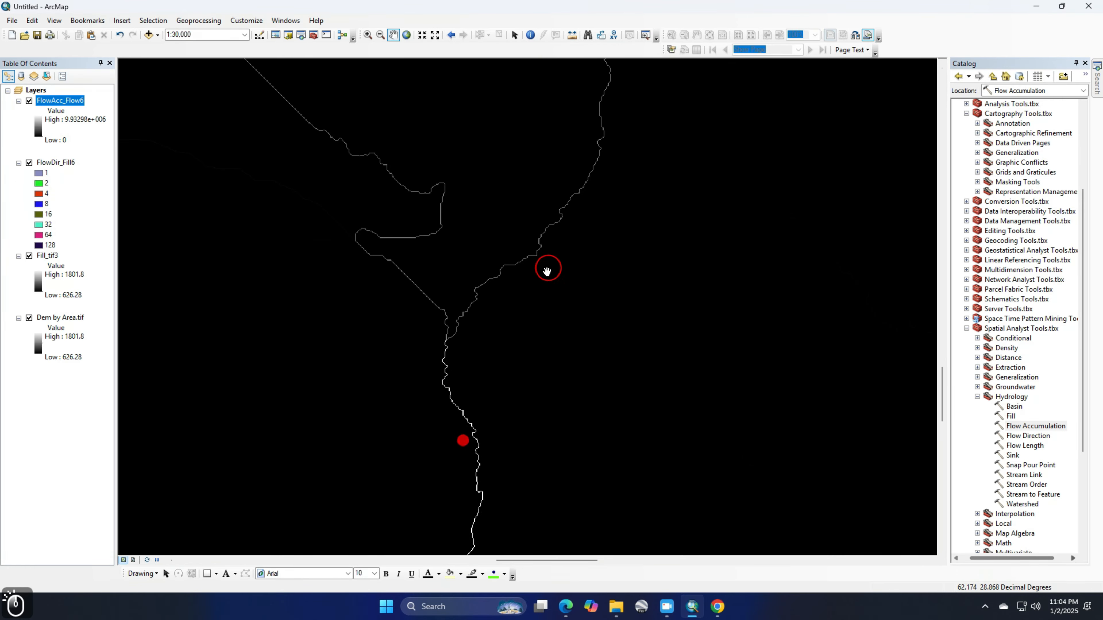
scroll(495, 312, up, 1)
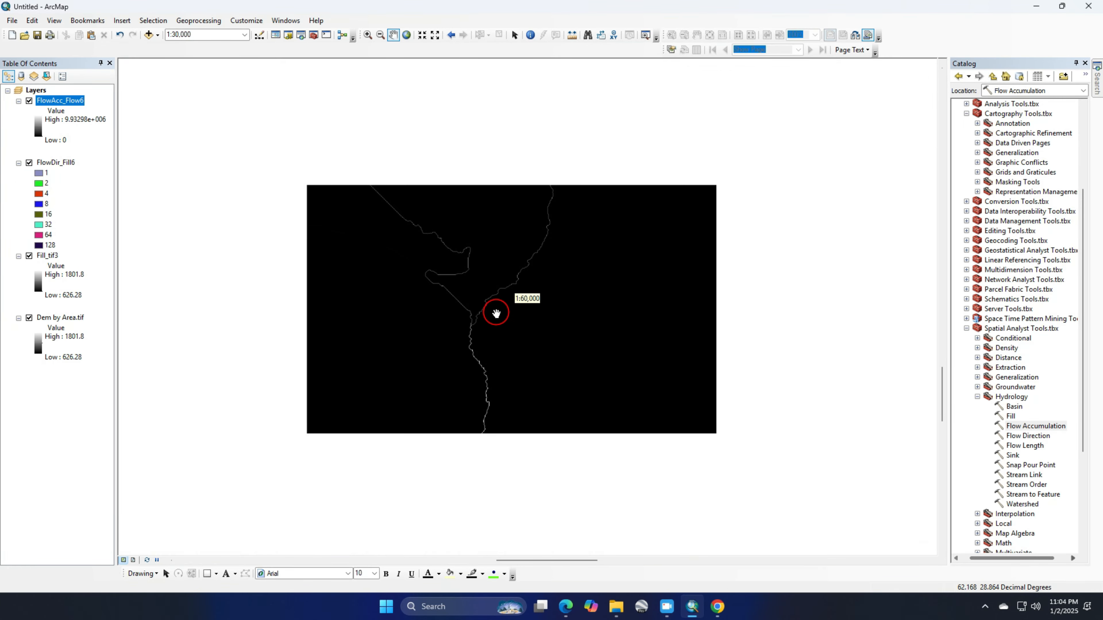
scroll(492, 377, up, 2)
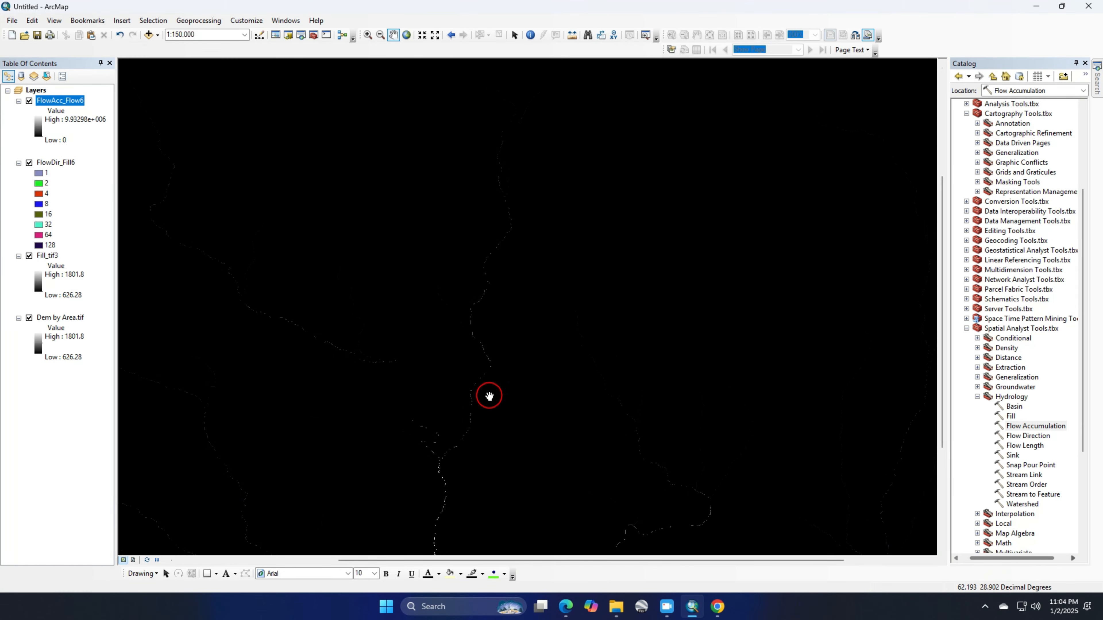
scroll(492, 359, up, 1)
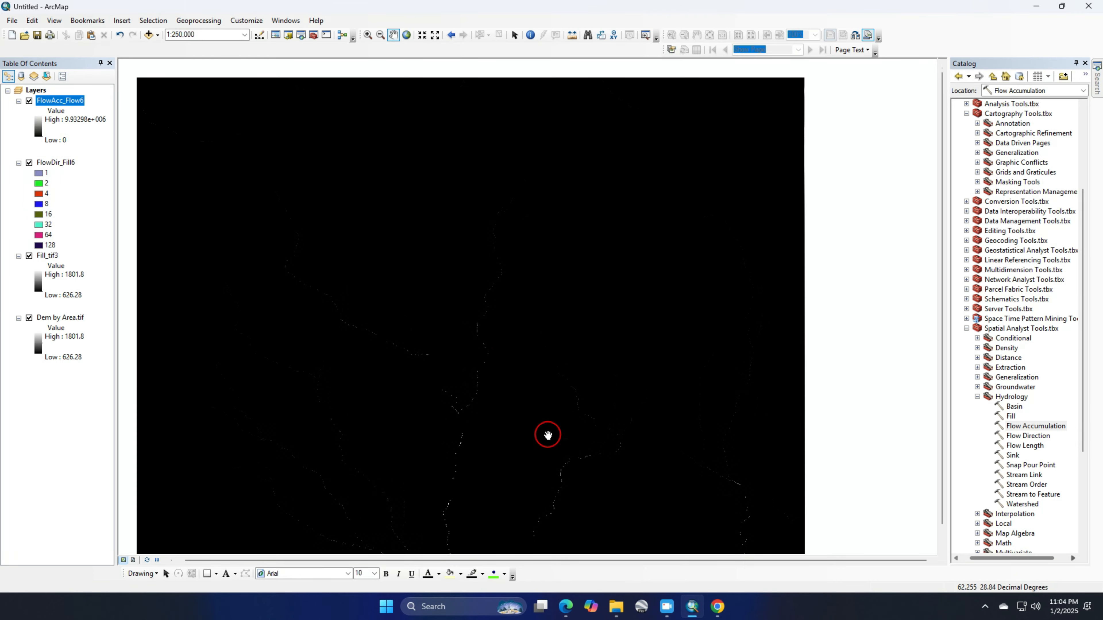
drag(547, 436, 547, 320)
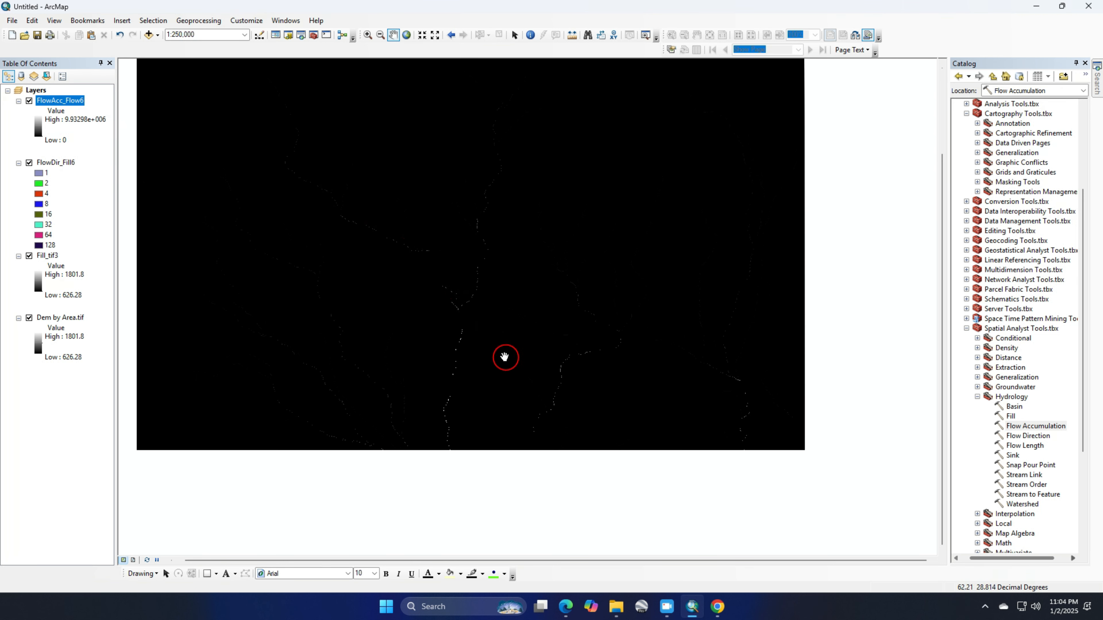
Symbolize FlowAcc_Flow6 as Classified with 2 classes and set the first break value to 500
double_click(72, 102)
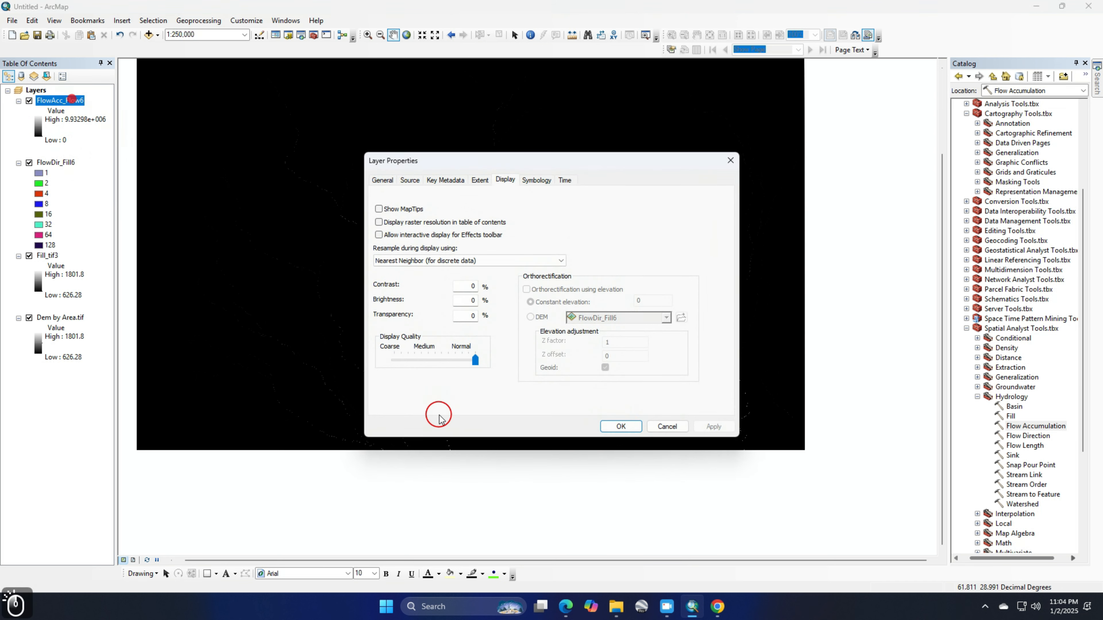
click(536, 180)
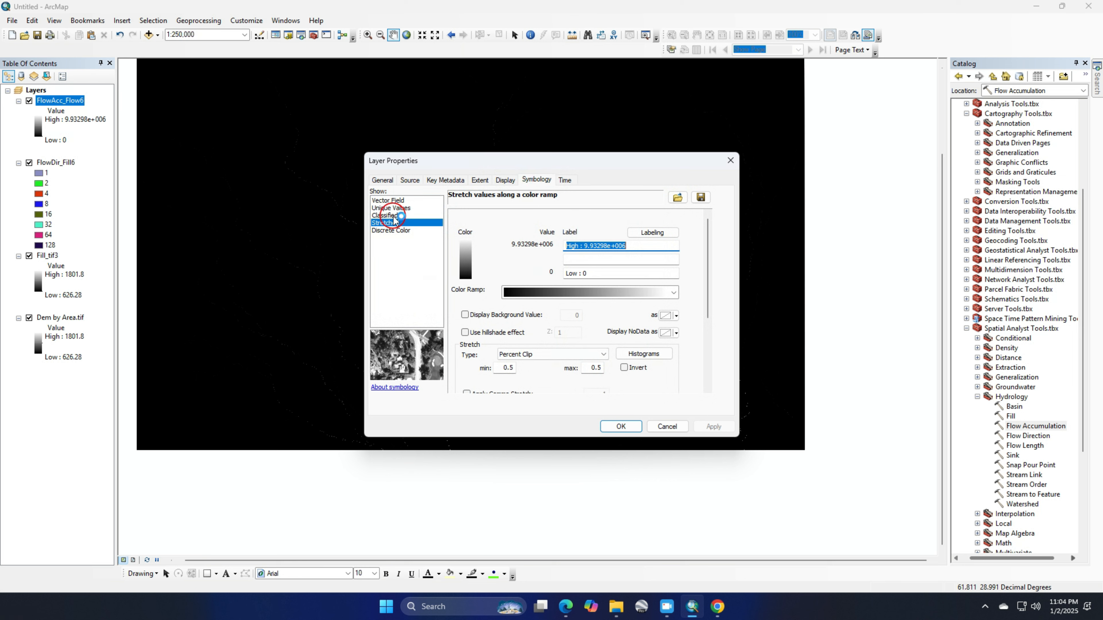
click(384, 215)
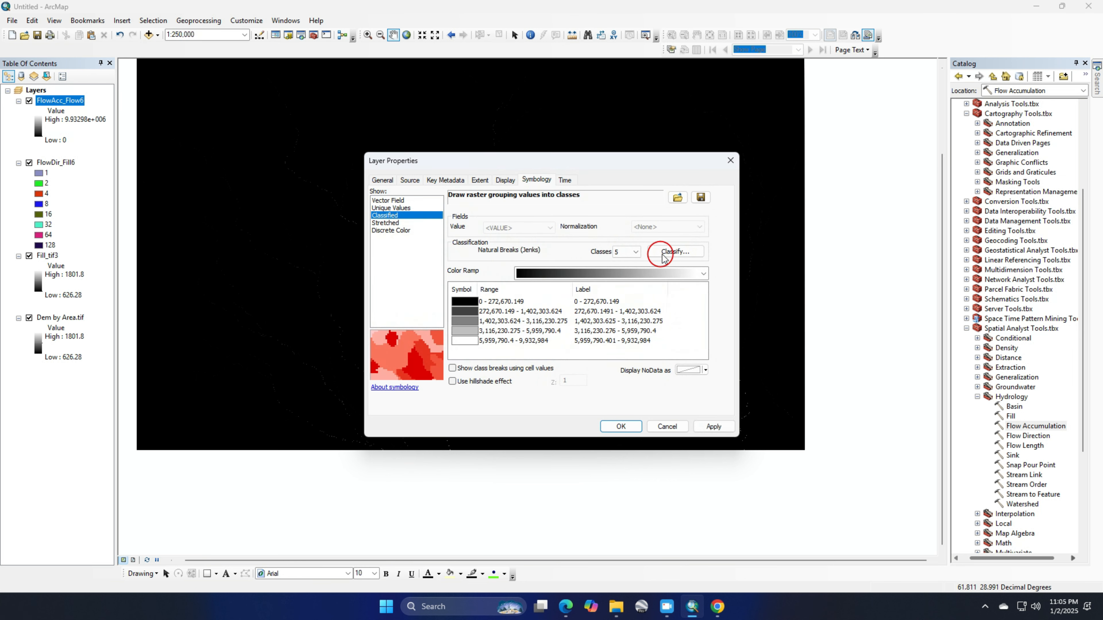
click(673, 252)
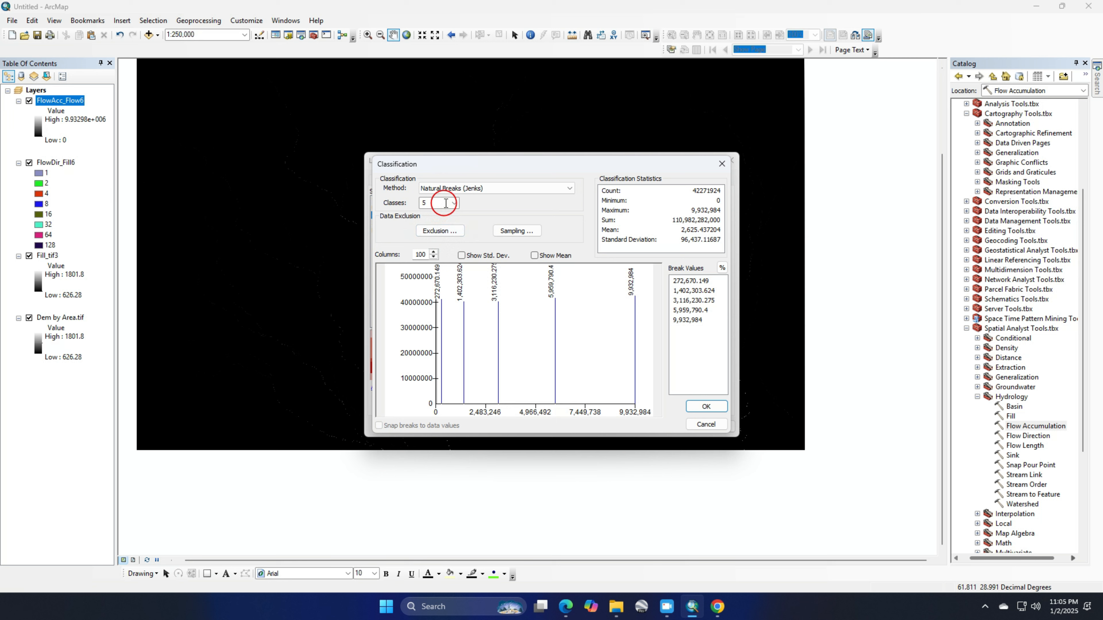
click(452, 203)
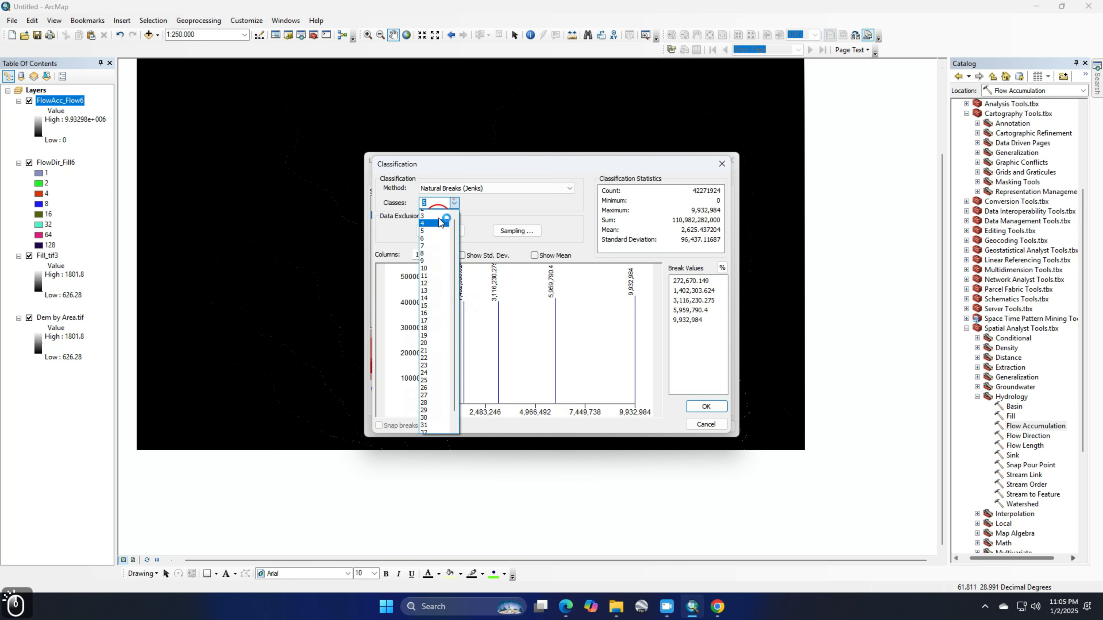
click(430, 214)
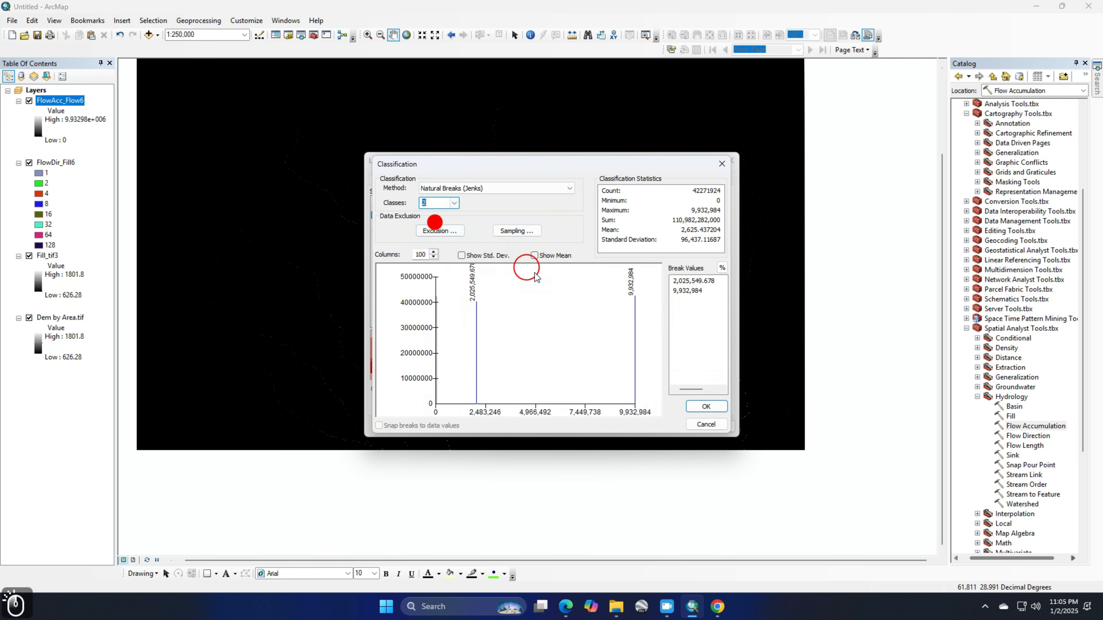
click(704, 278)
text(500)
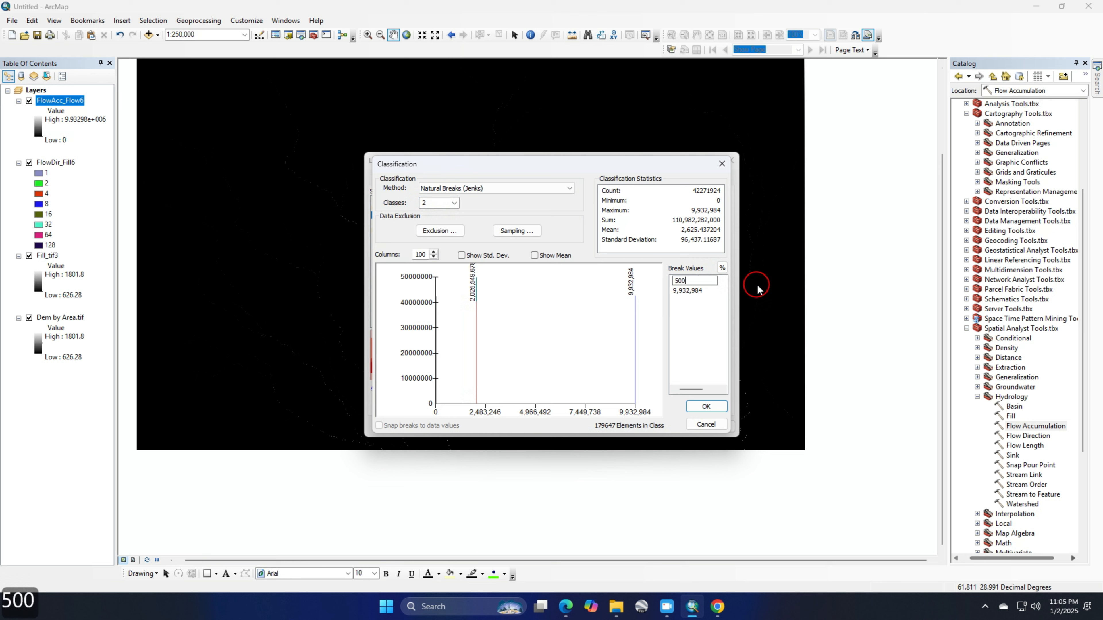
click(711, 406)
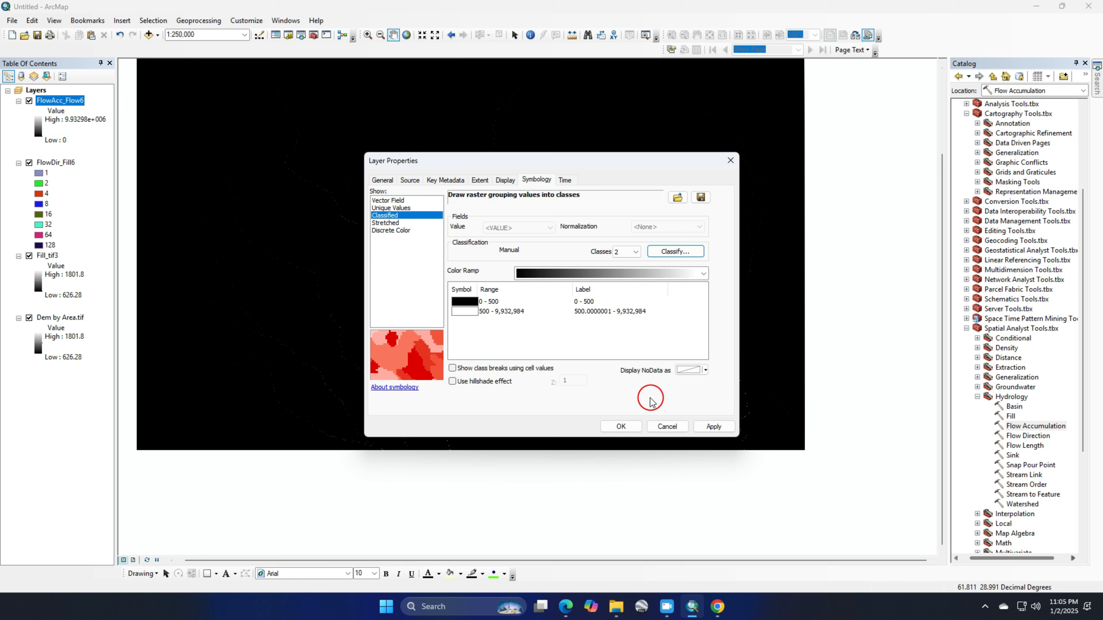
Set the 0 - 500 class of the flow accumulation layer to no color and apply the symbology
click(471, 303)
click(512, 308)
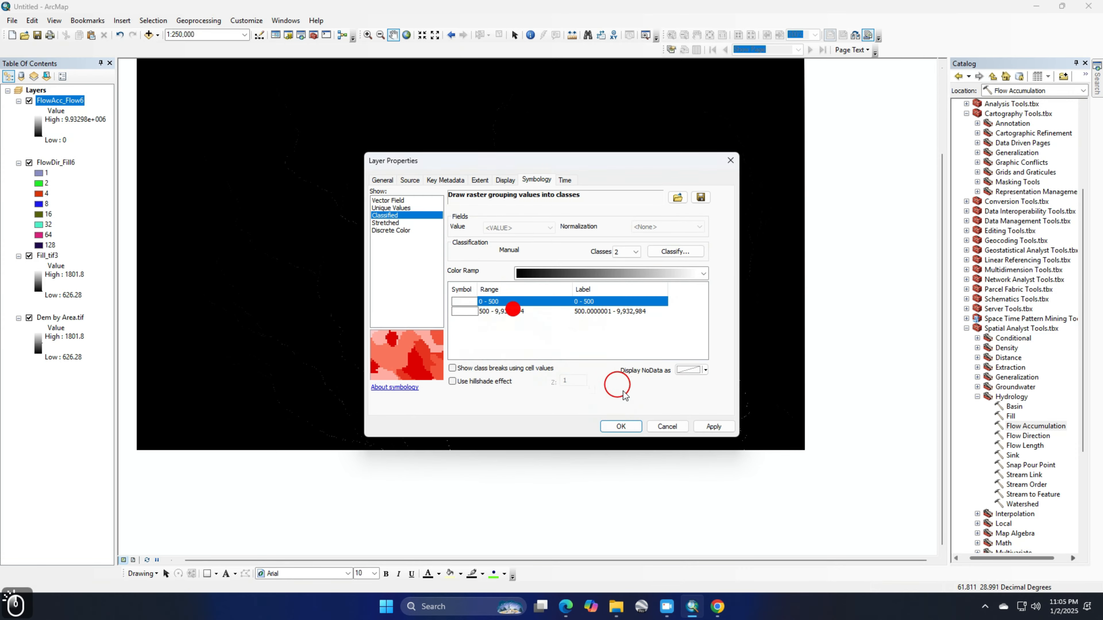
click(713, 426)
click(620, 426)
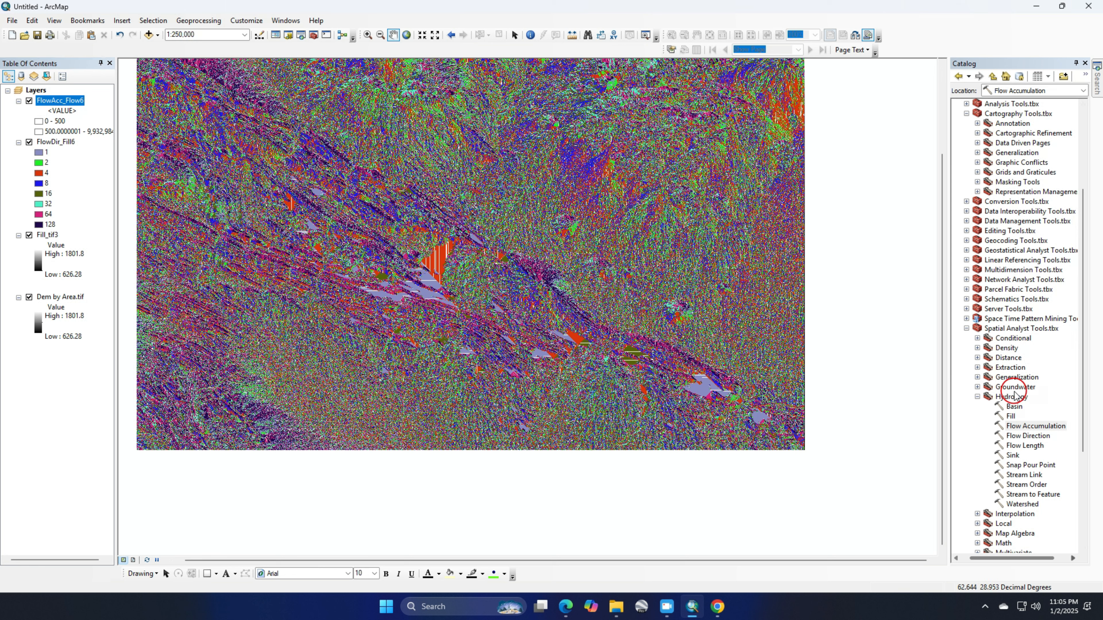
Search for "calculate raster" and open the Raster Calculator tool
click(1097, 81)
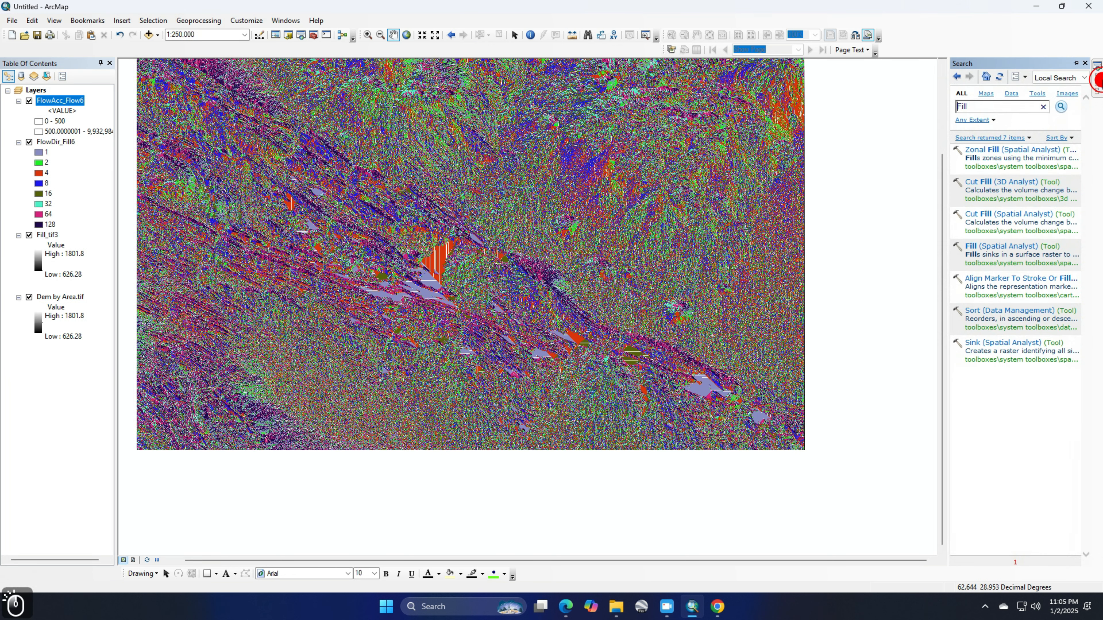
double_click(979, 108)
text(c)
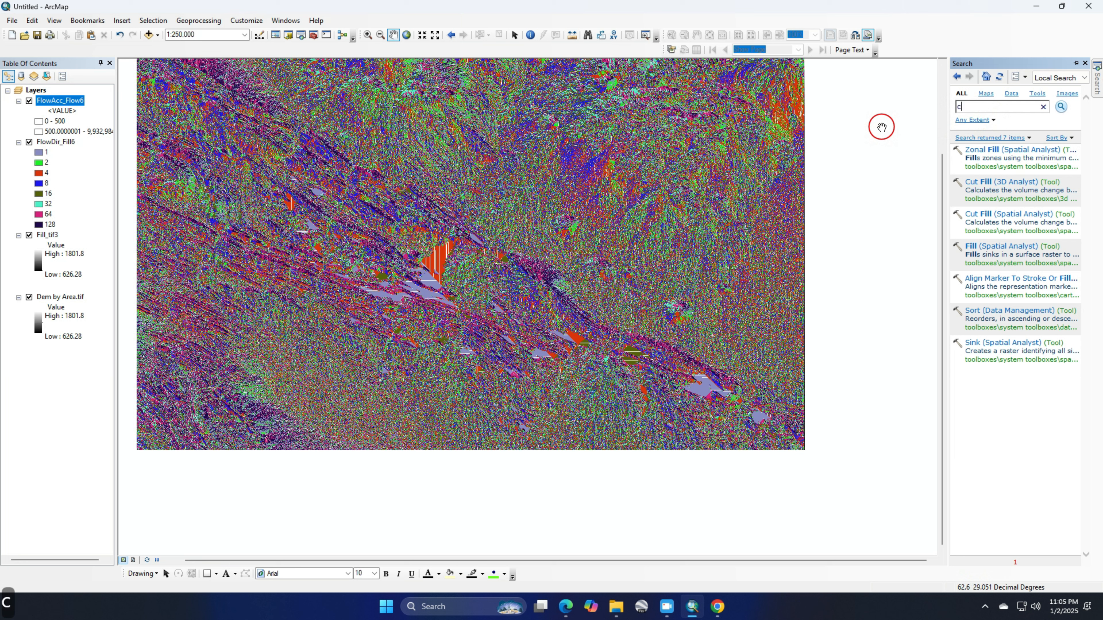
text(ailcut)
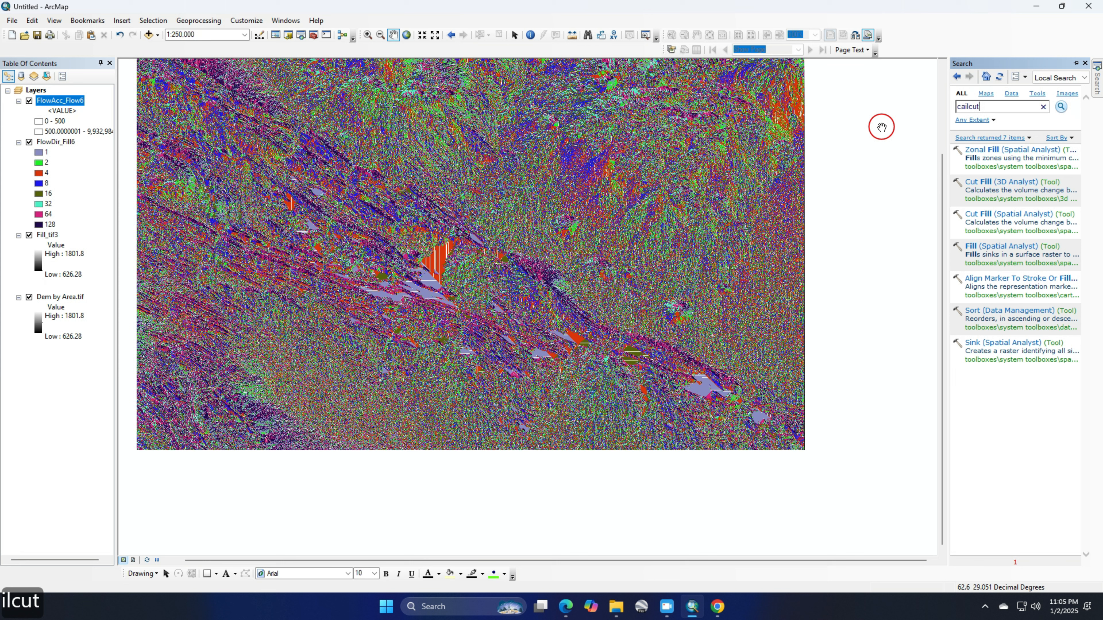
key(BackSpace)
key(BackSpace)
key(BackSpace)
key(BackSpace)
key(BackSpace)
key(BackSpace)
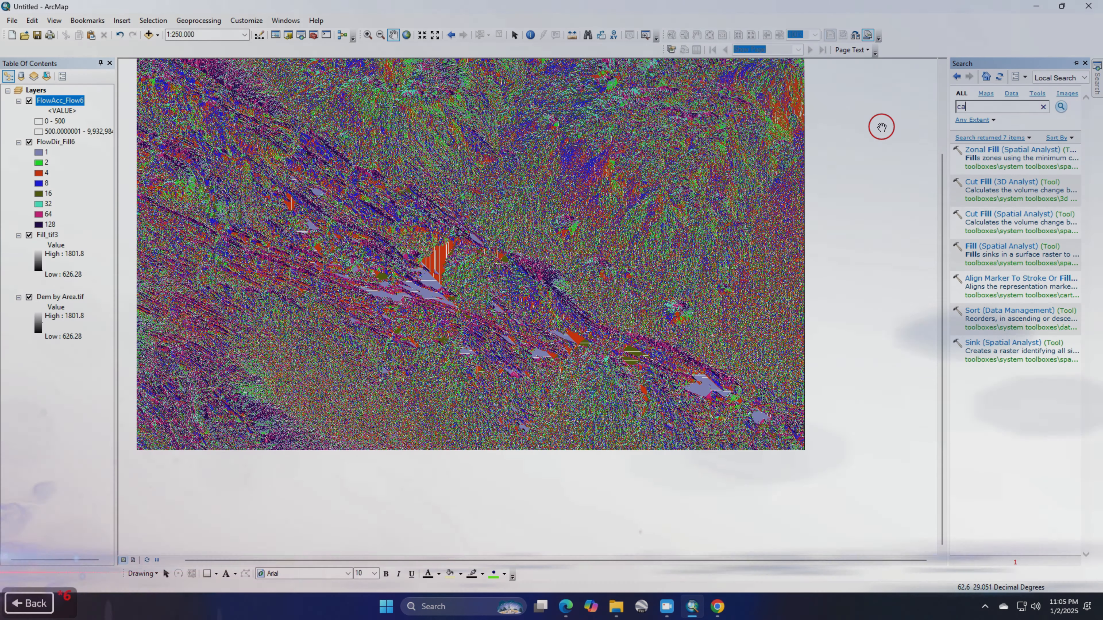
text(lc)
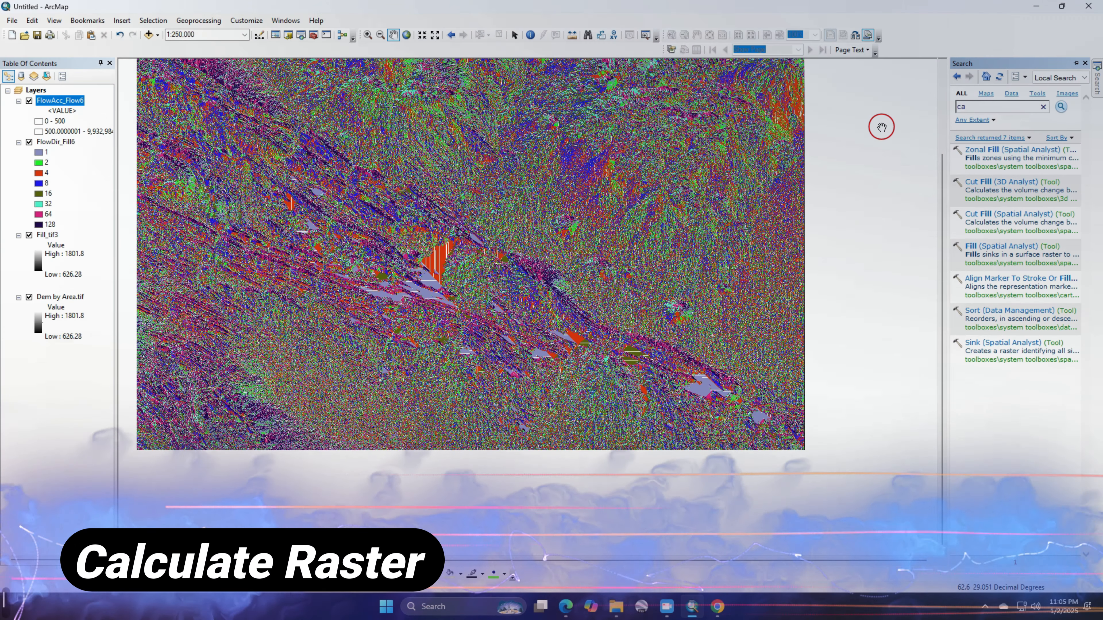
text(ul)
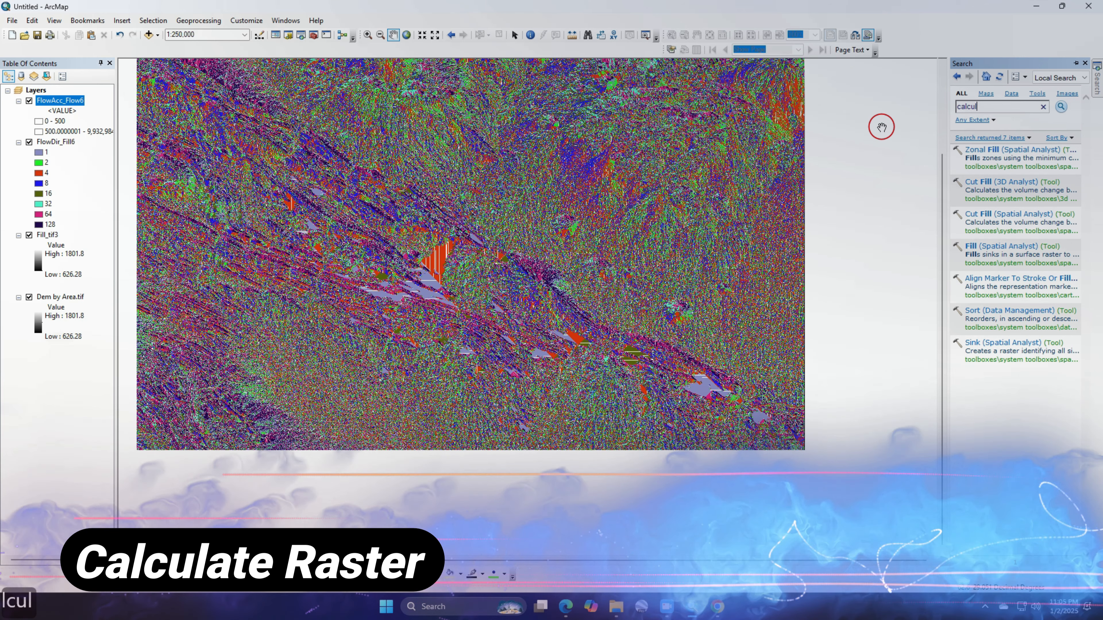
text(ate ras)
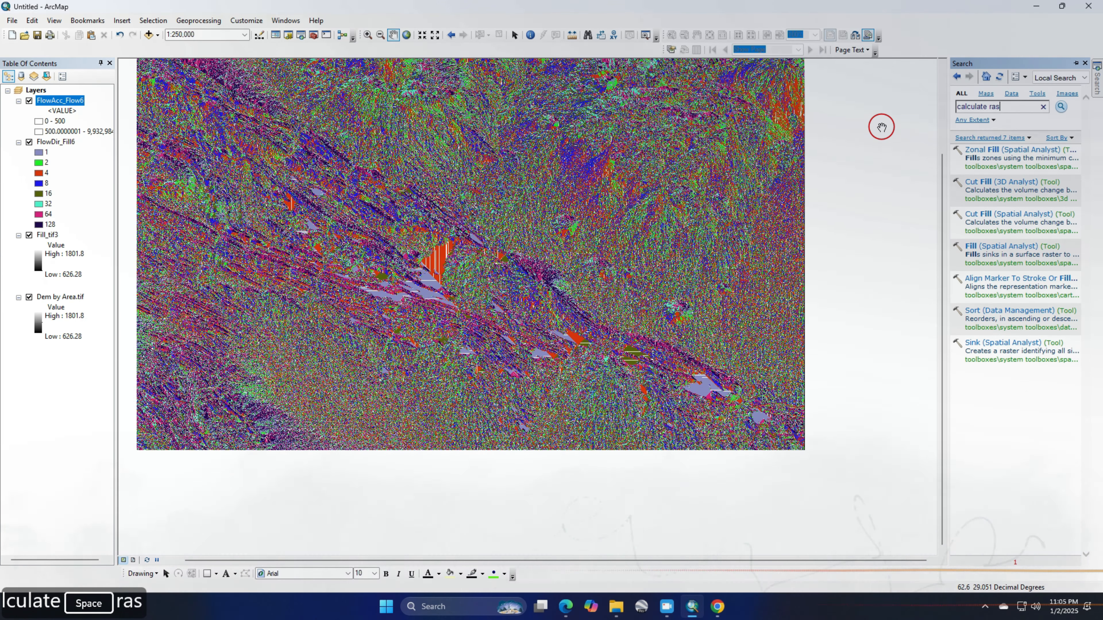
text(ter)
key(Return)
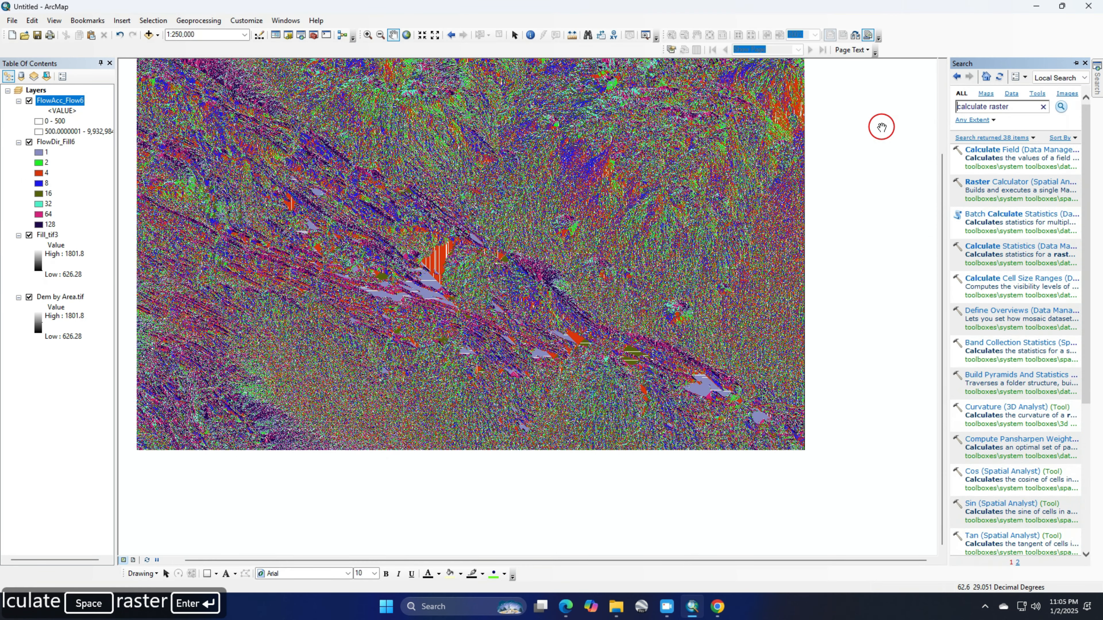
click(984, 186)
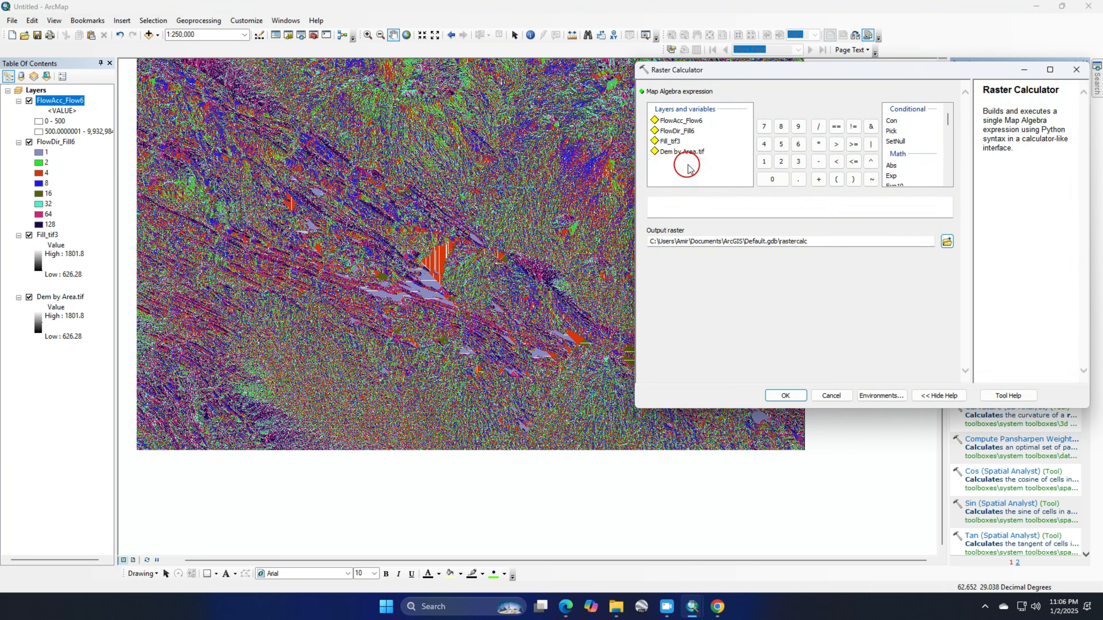
Run the Raster Calculator with the map algebra expression "FlowAcc_Flow6">500
double_click(669, 122)
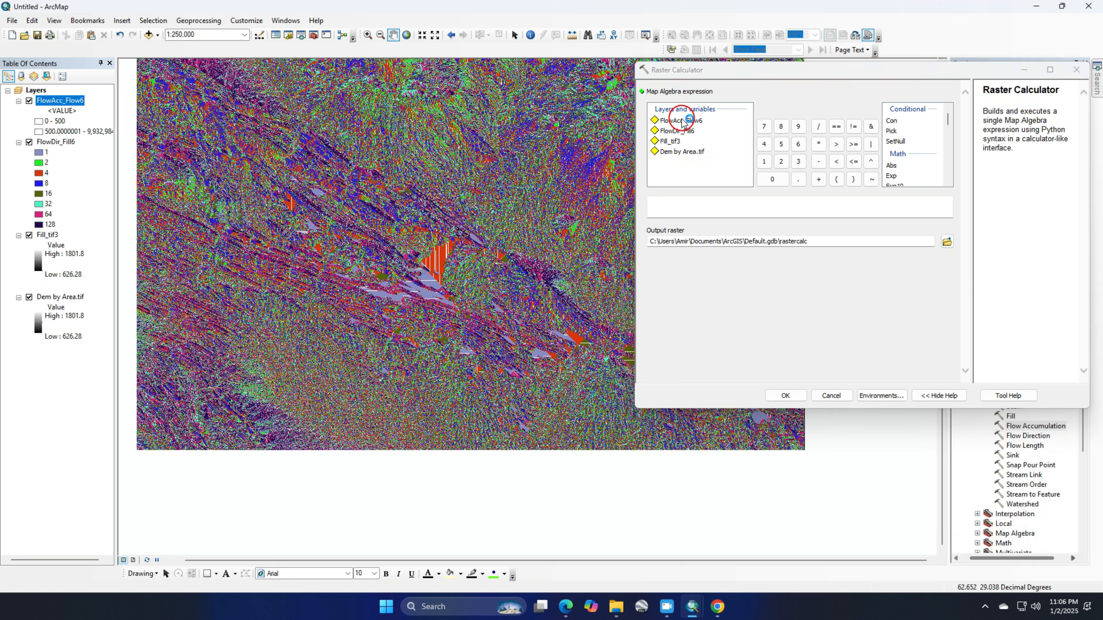
double_click(680, 121)
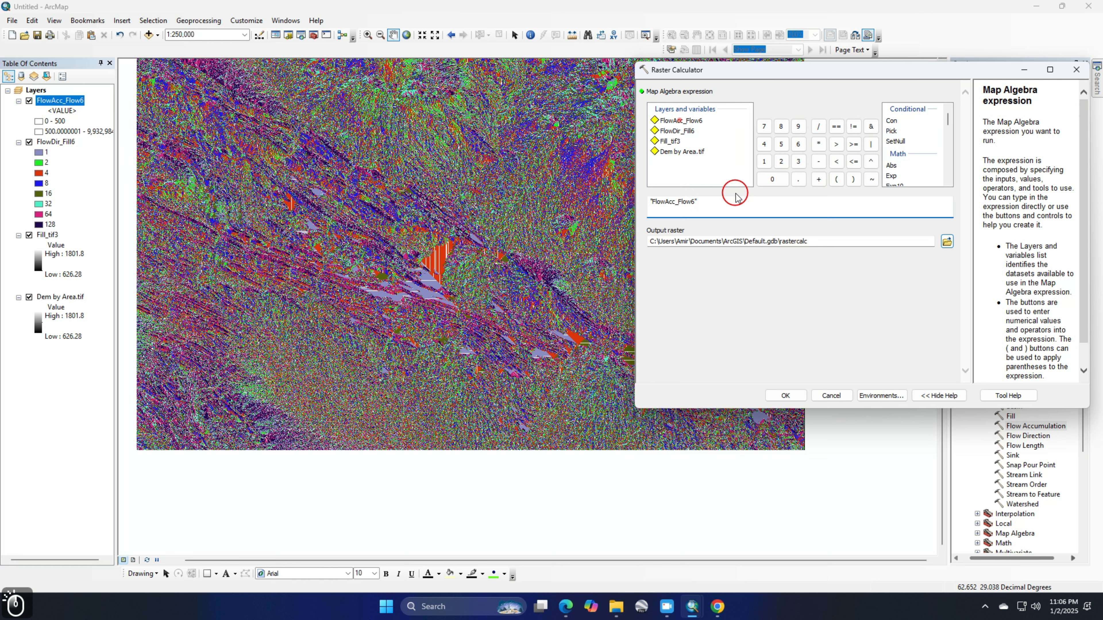
text(>500)
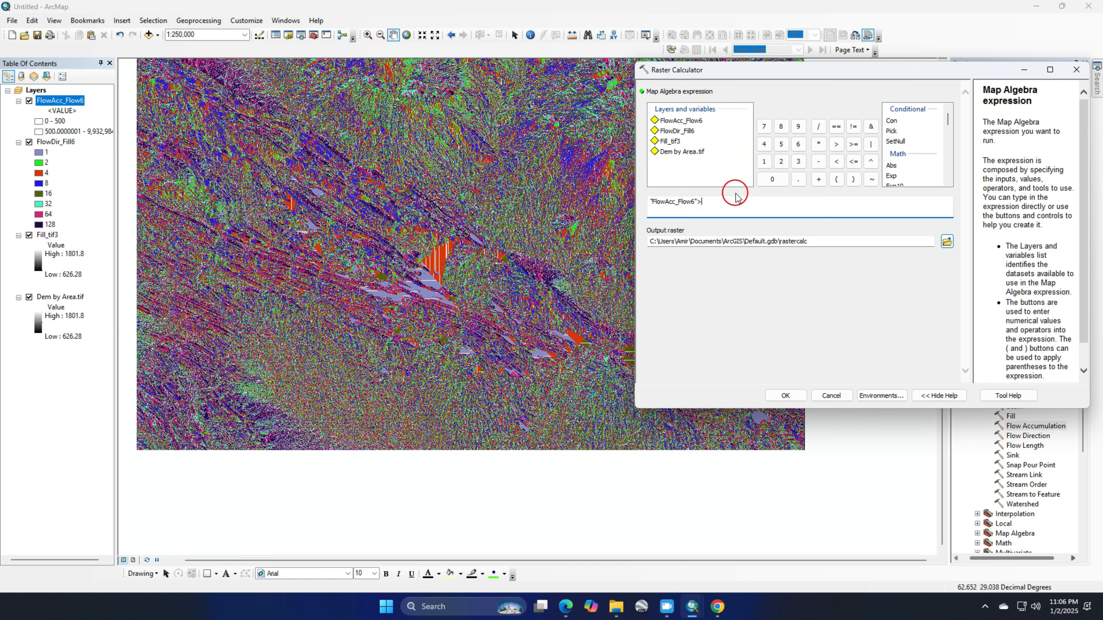
click(786, 395)
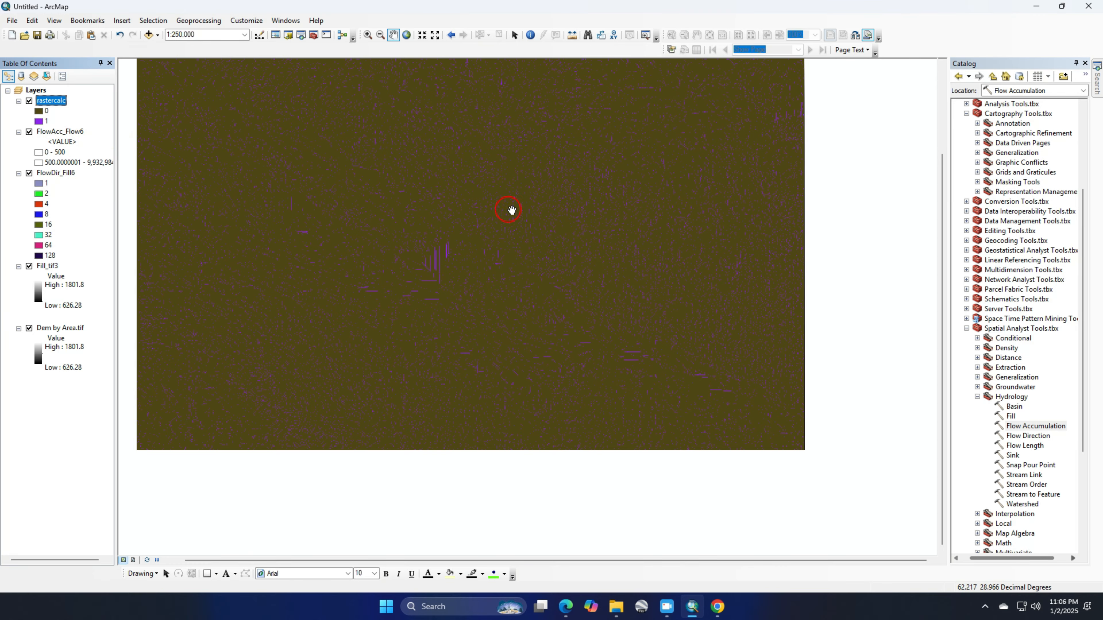
Set the fill of value 0 in the rastercalc layer to no color
scroll(498, 240, up, 5)
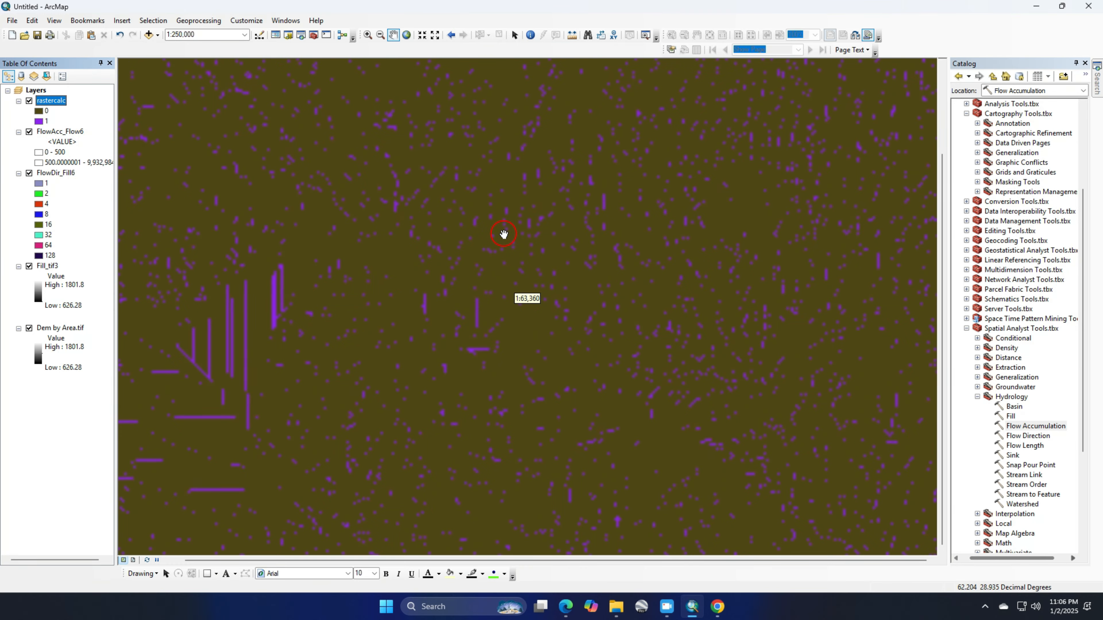
scroll(502, 247, up, 1)
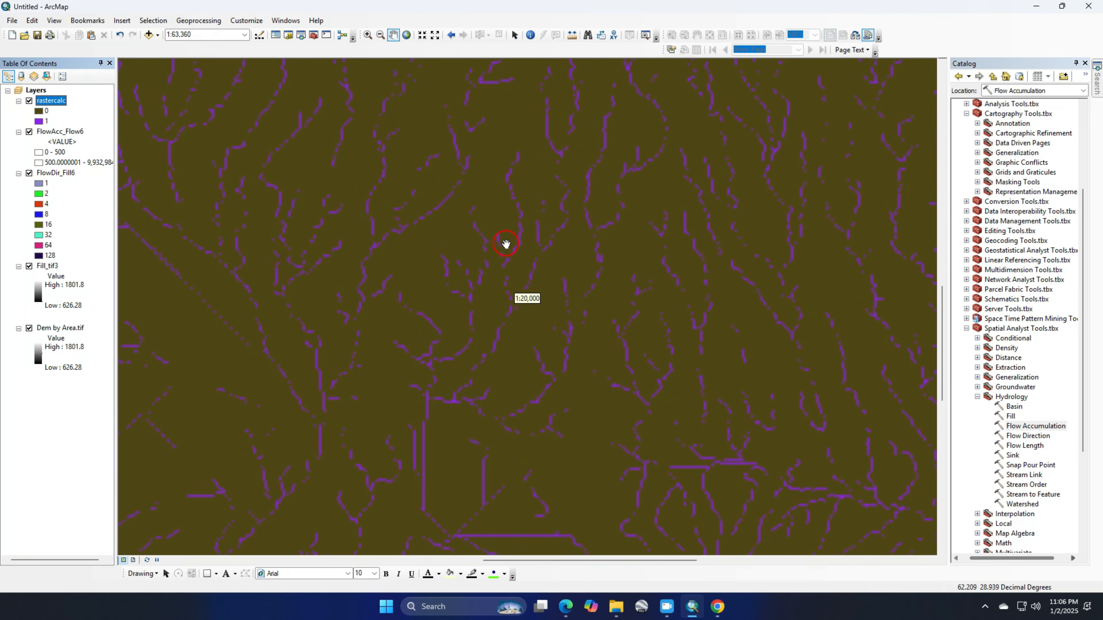
scroll(521, 247, up, 1)
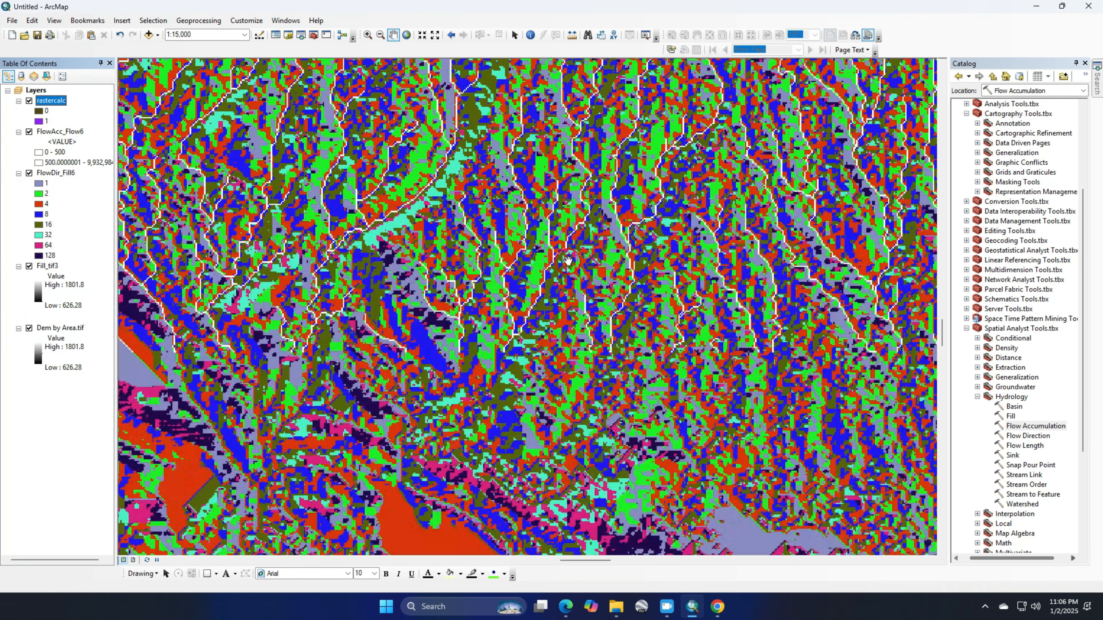
scroll(568, 251, down, 4)
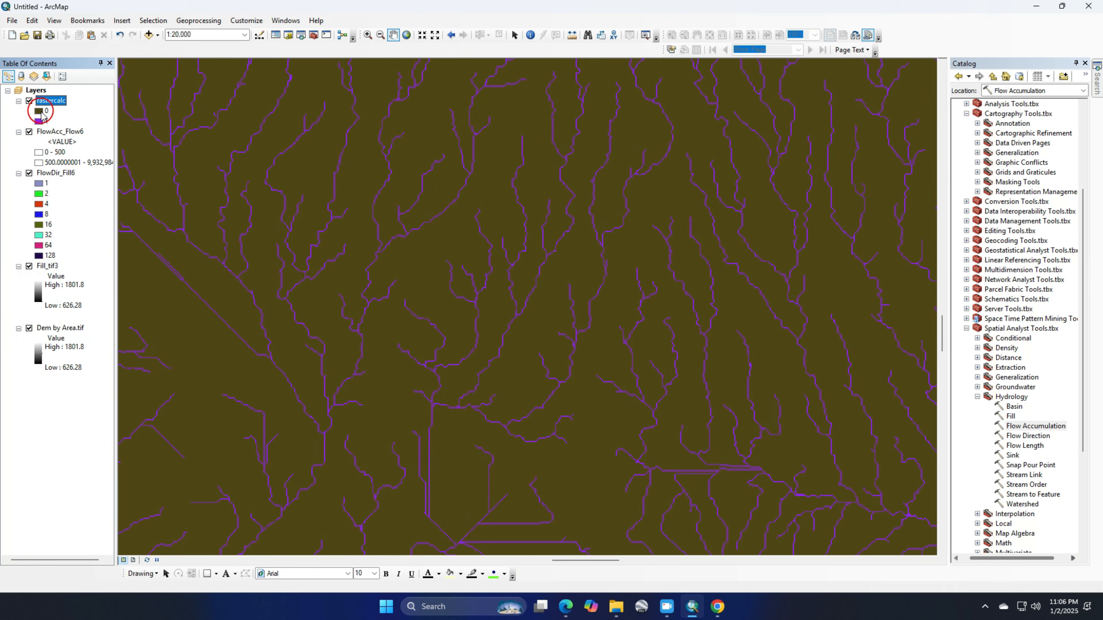
double_click(41, 114)
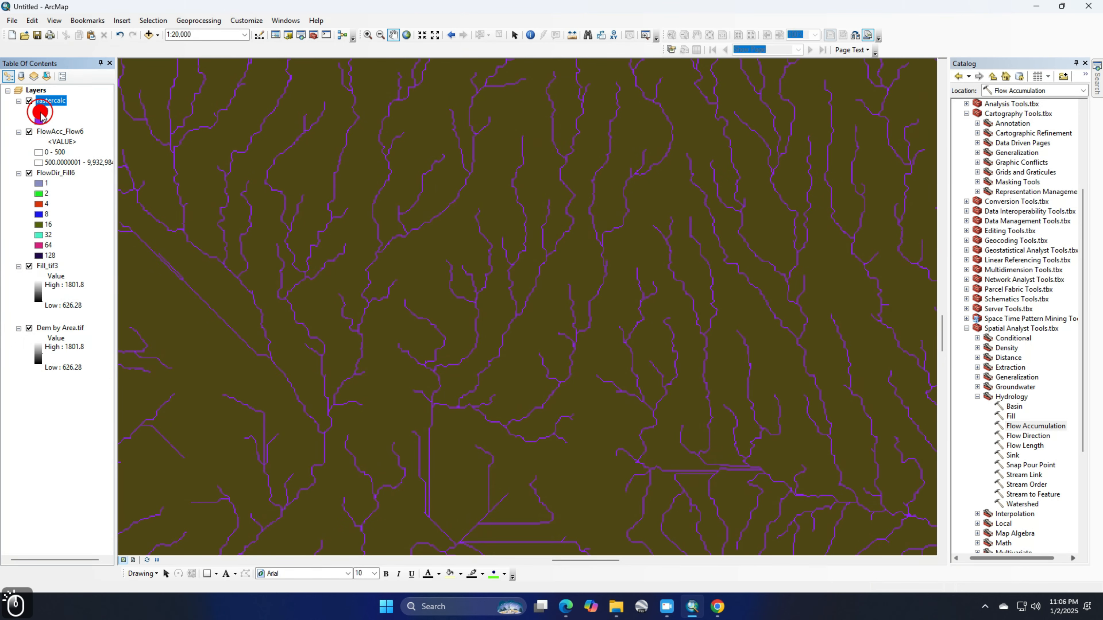
click(673, 259)
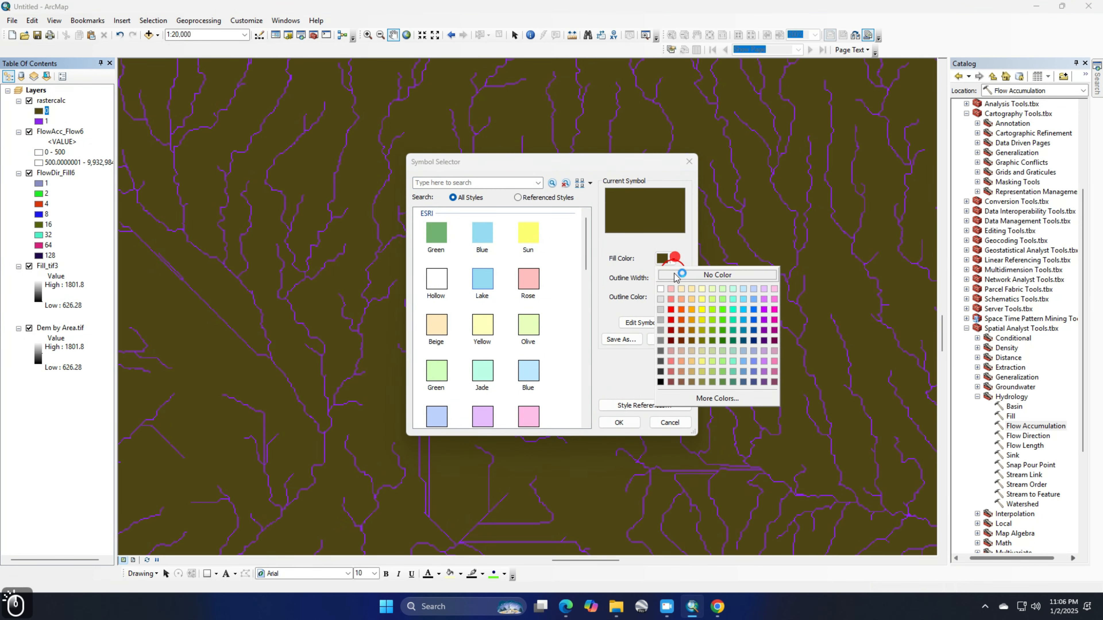
click(675, 273)
click(619, 423)
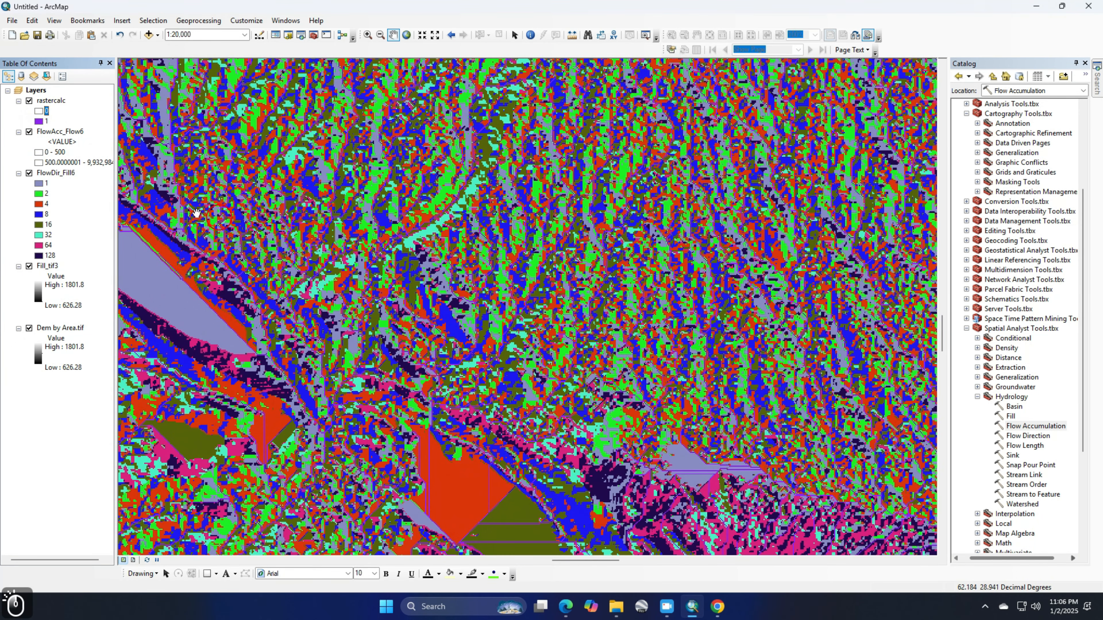
Hide the FlowDir_Fill6 layer and inspect the stream lines over the elevation raster
click(29, 173)
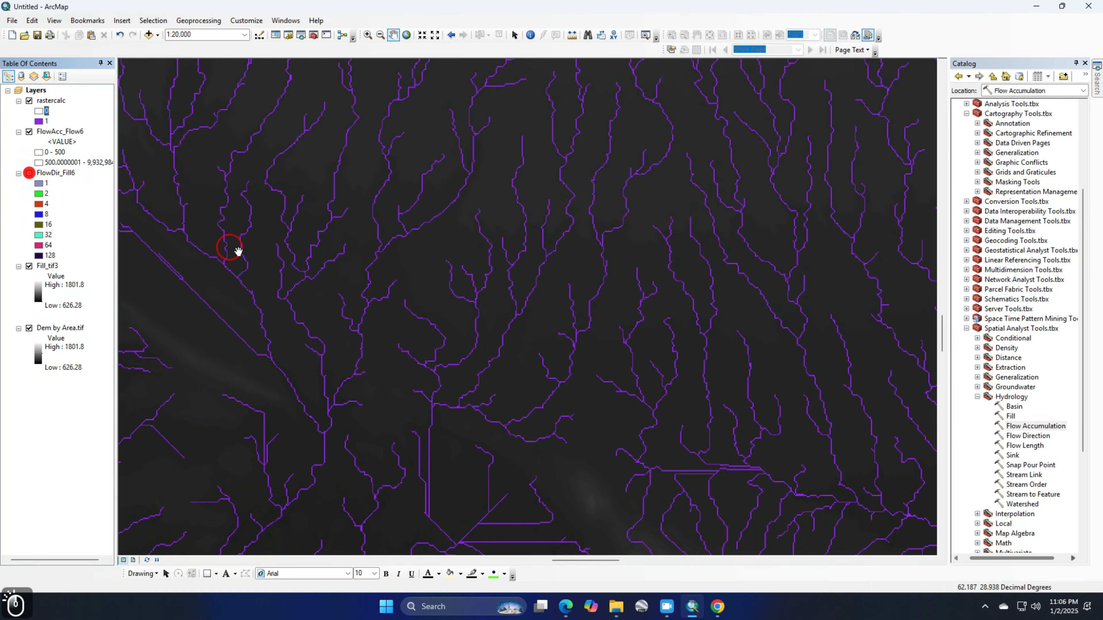
scroll(607, 302, up, 1)
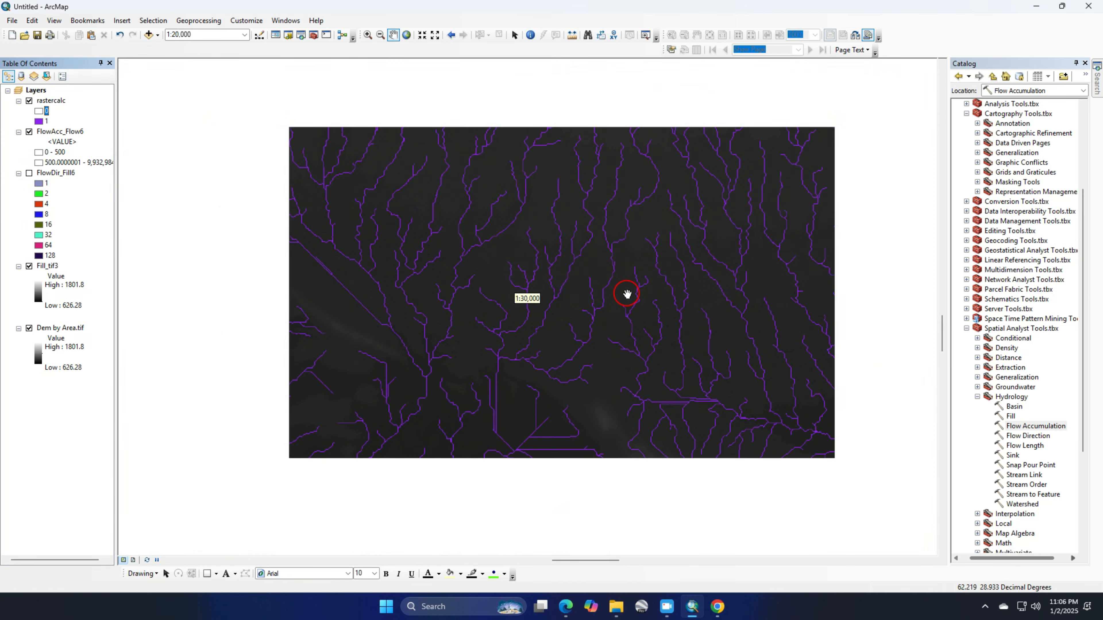
scroll(627, 294, up, 2)
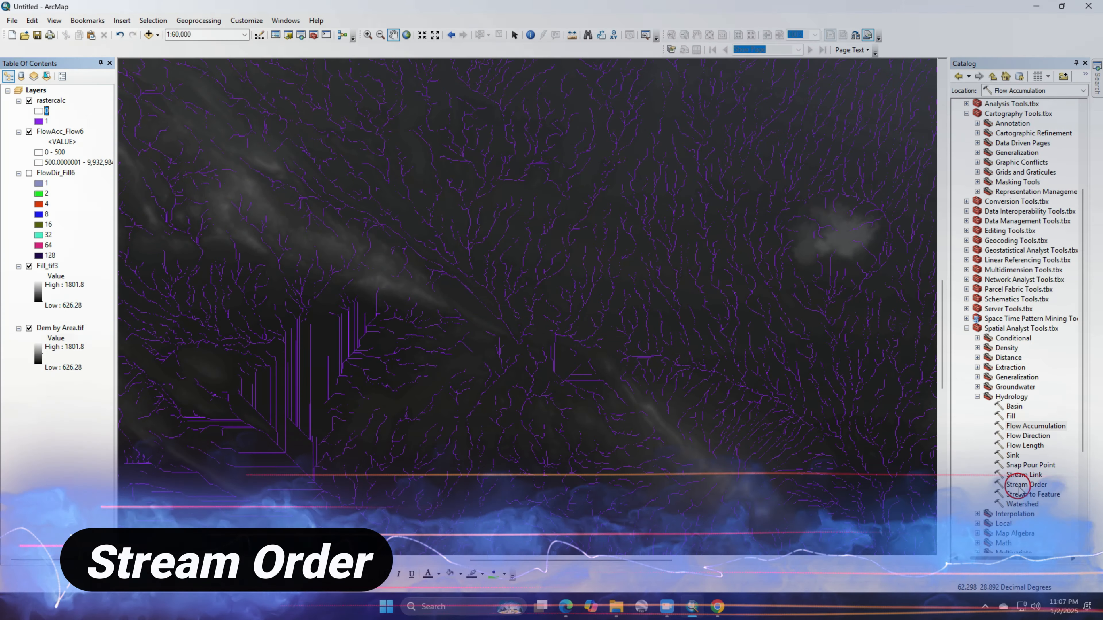
Run the Stream Order tool with rastercalc as the stream raster, FlowDir_Fill6 as the flow direction raster and the STRAHLER method
double_click(1019, 484)
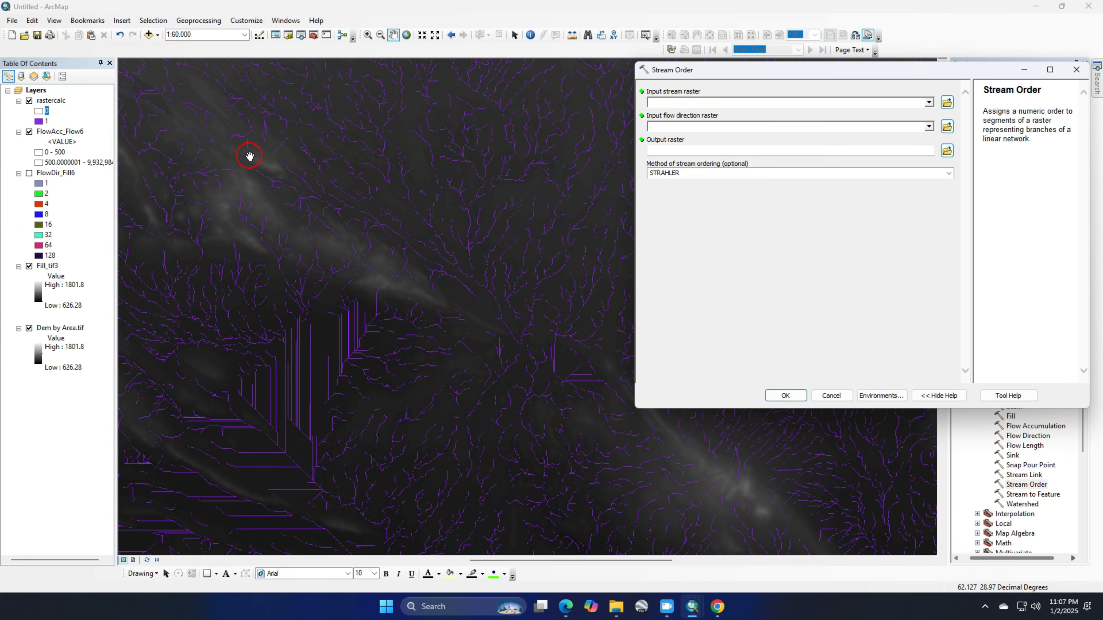
drag(50, 101, 697, 104)
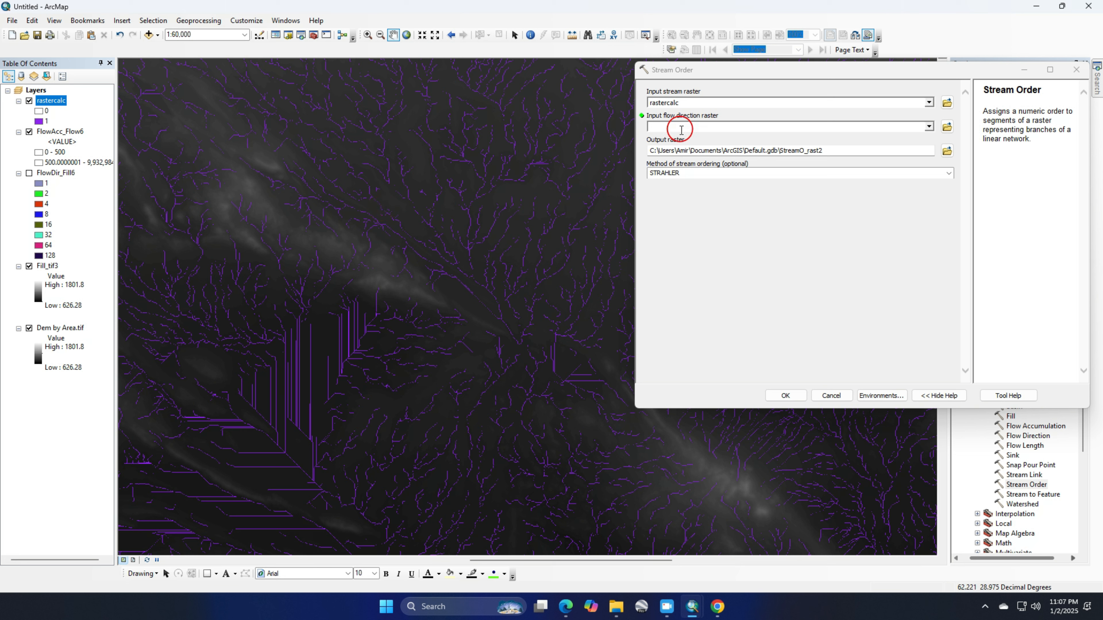
click(928, 127)
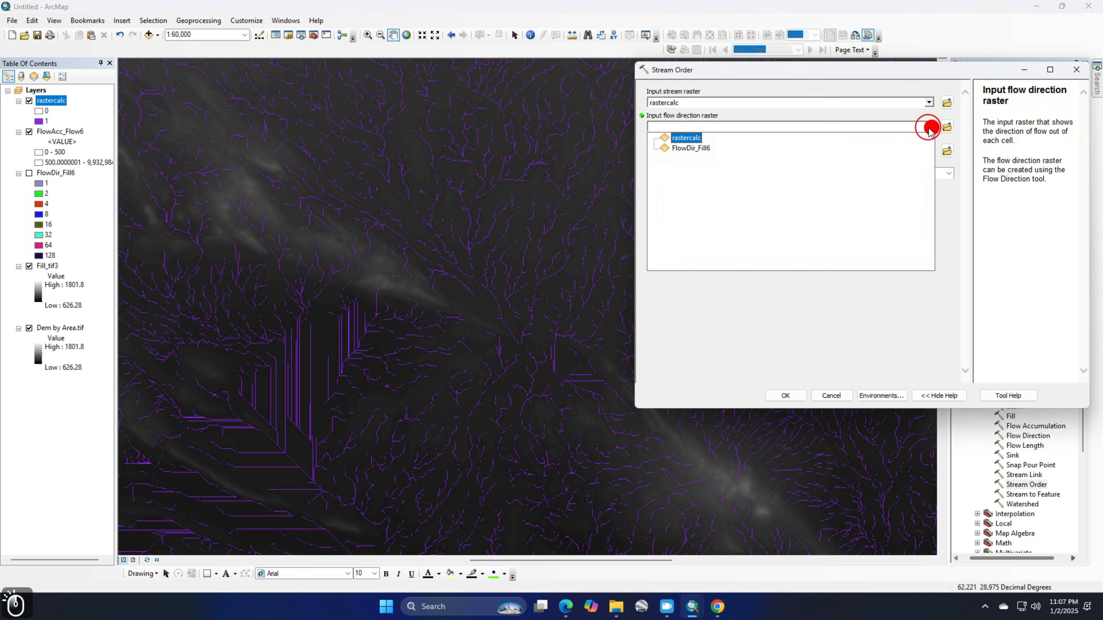
click(686, 148)
click(792, 394)
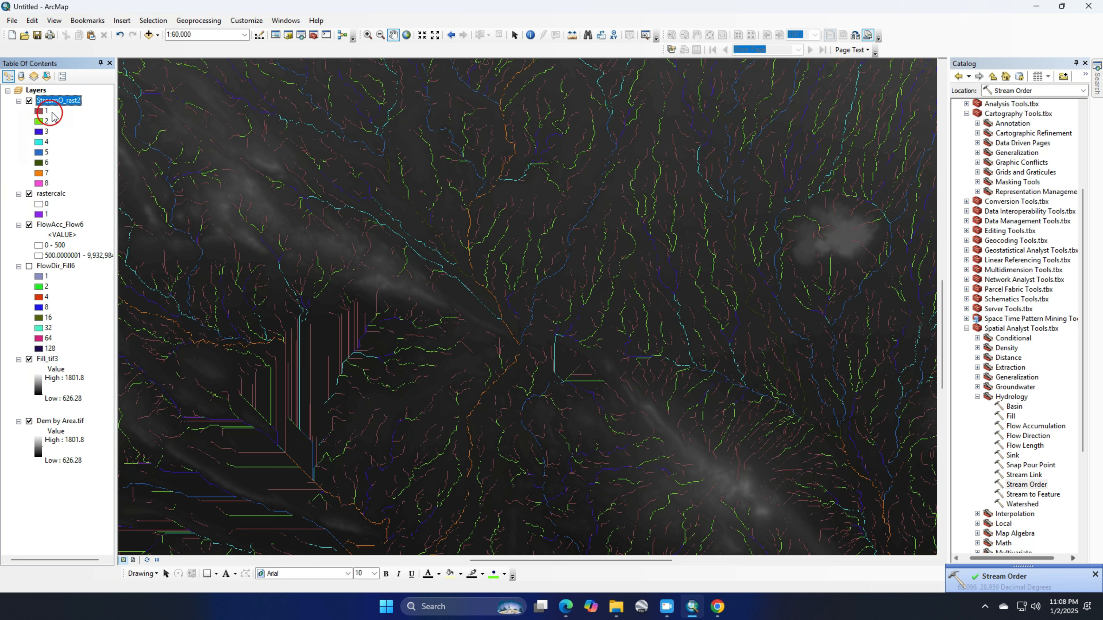
Review the attribute table of the stream order raster, checking its Value and Count fields, and close it
right_click(55, 102)
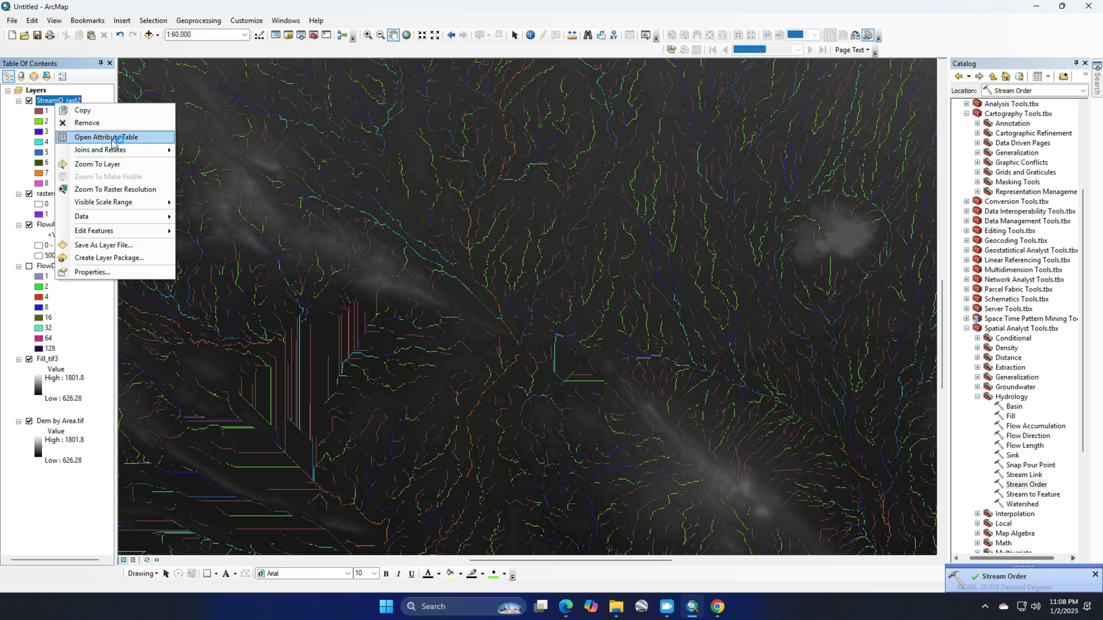
click(113, 137)
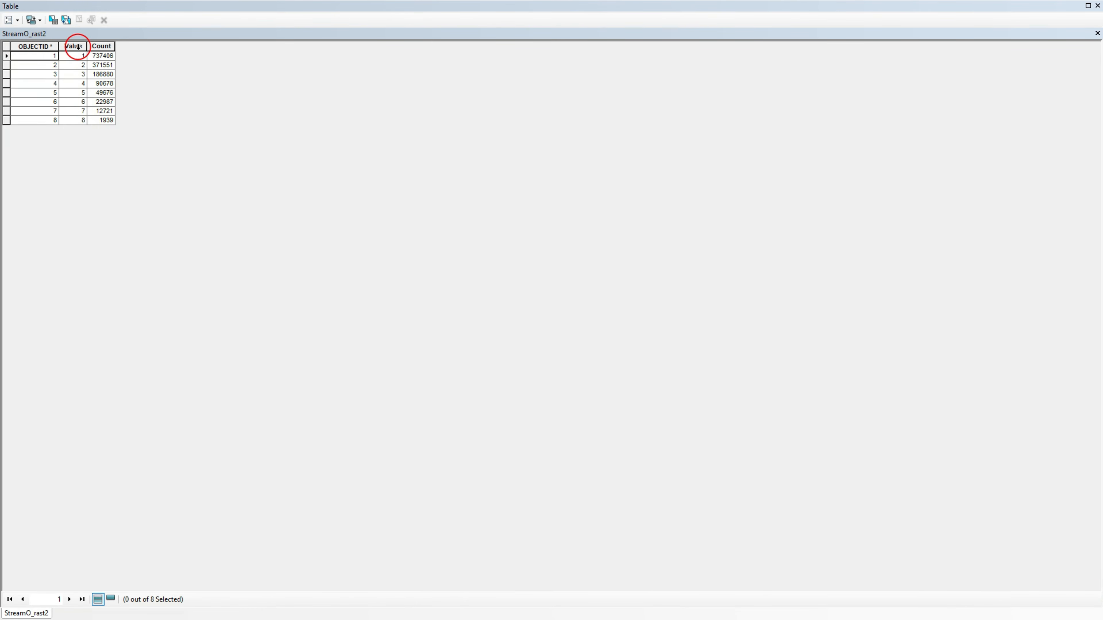
click(1096, 6)
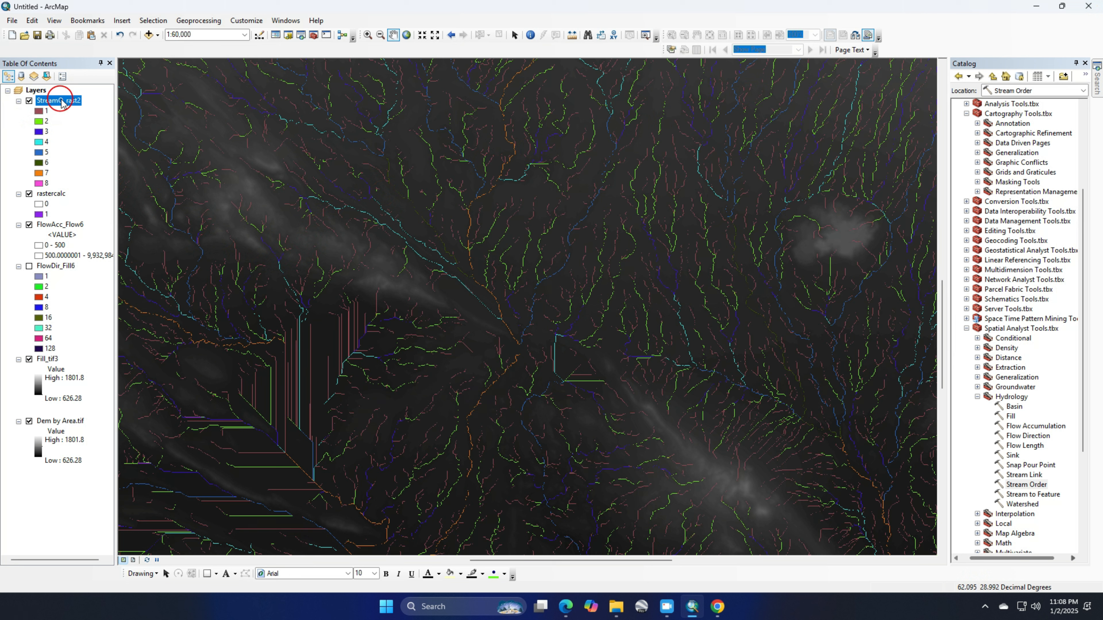
click(198, 20)
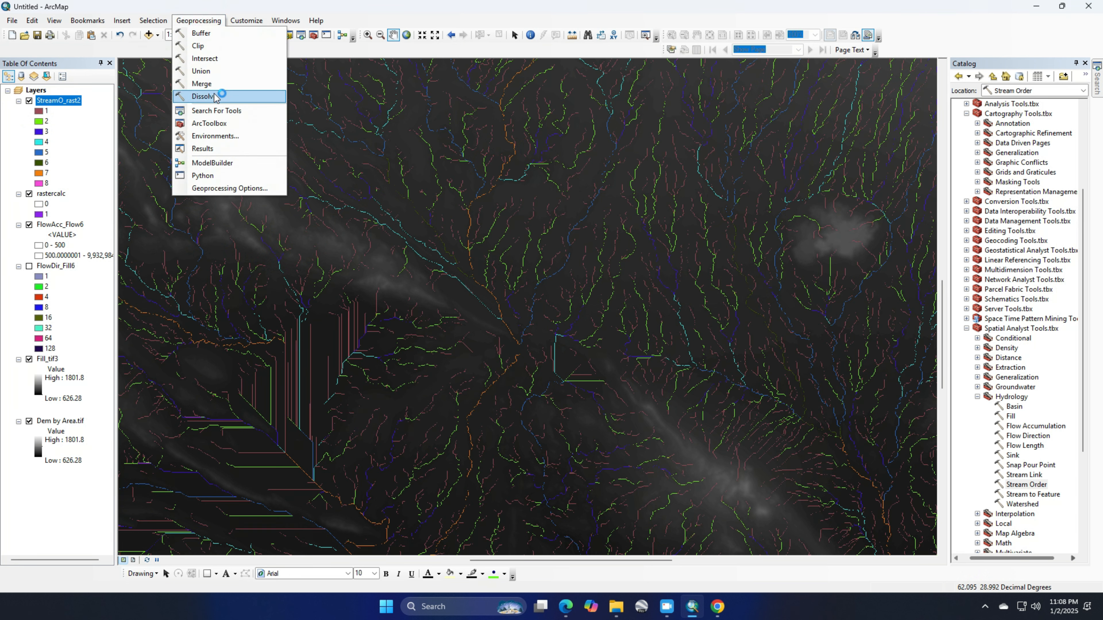
click(203, 97)
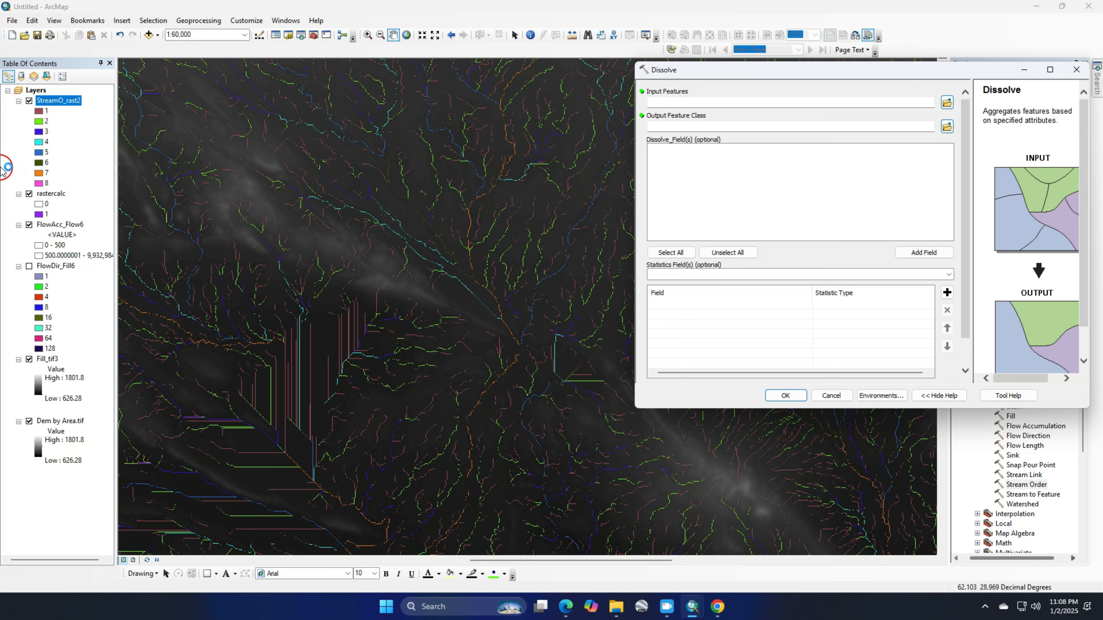
drag(62, 106, 692, 99)
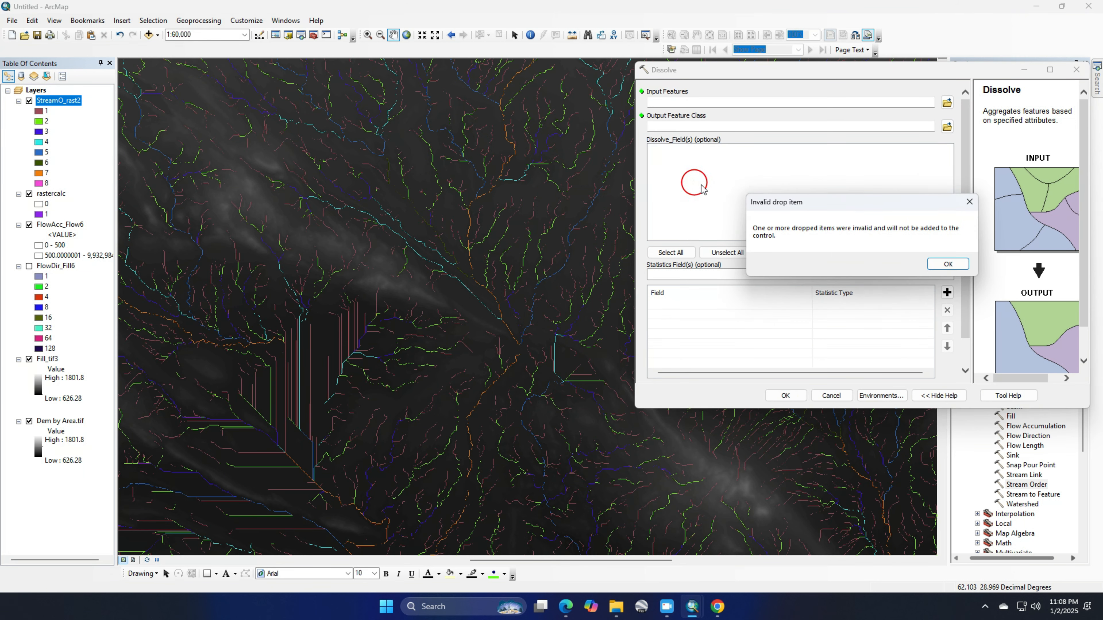
click(948, 264)
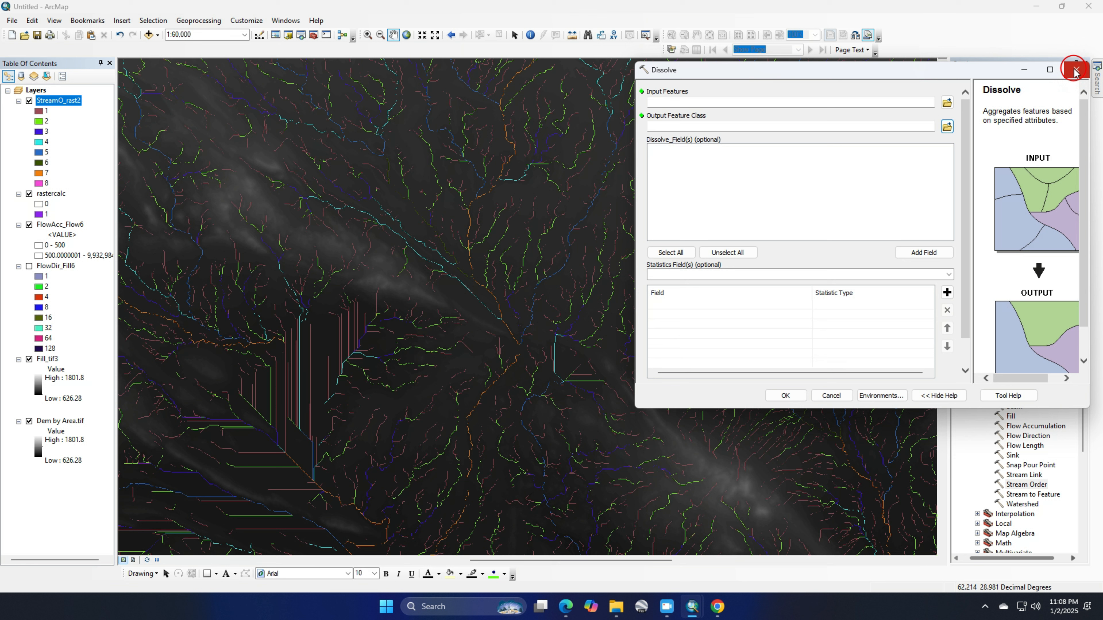
click(1075, 70)
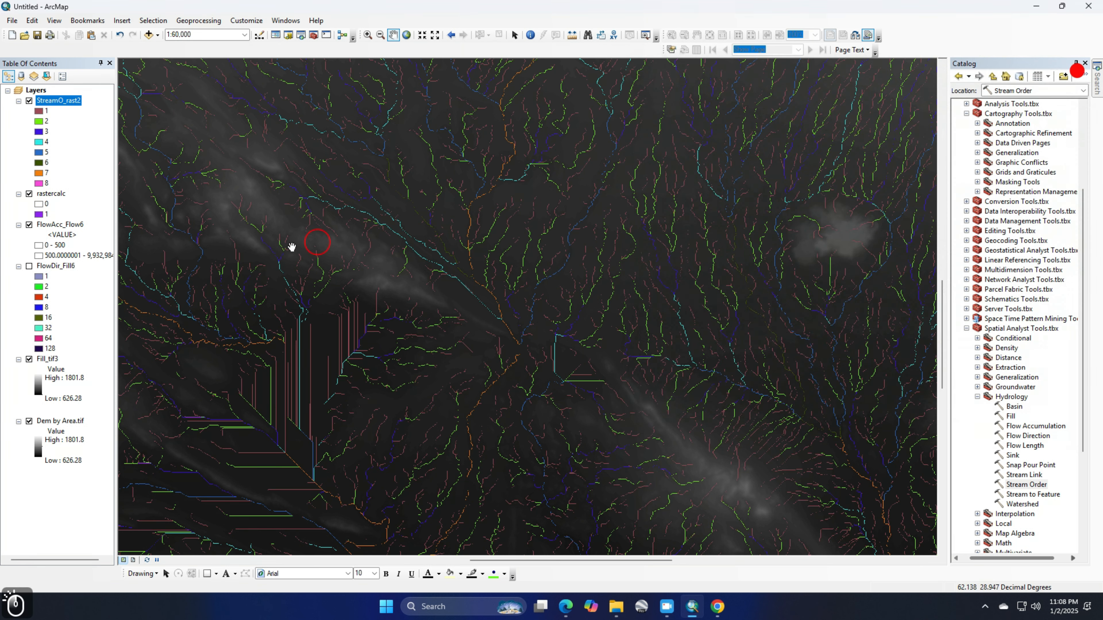
Run the Stream to Feature tool with StreamO_rast2 as the stream raster and FlowDir_Fill6 as the flow direction raster
click(52, 106)
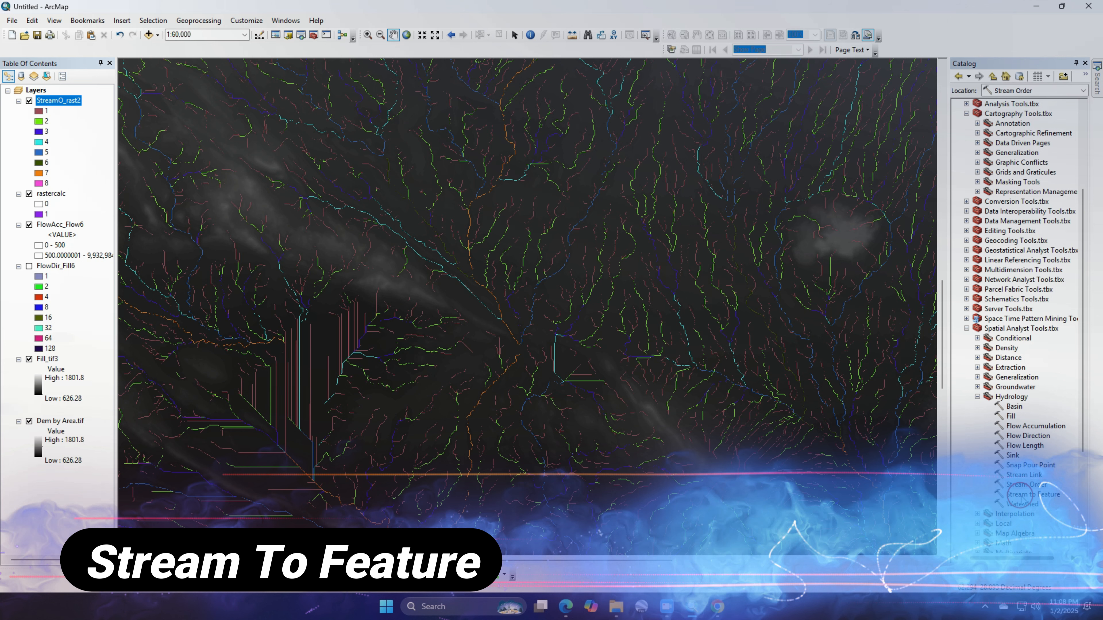
double_click(1035, 496)
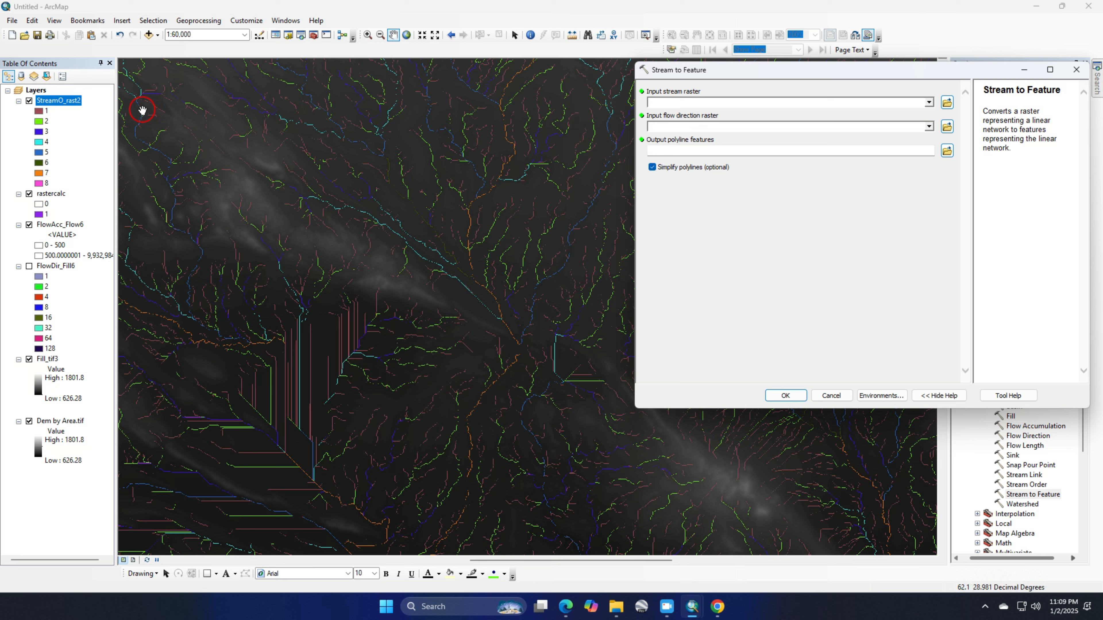
drag(48, 100, 703, 104)
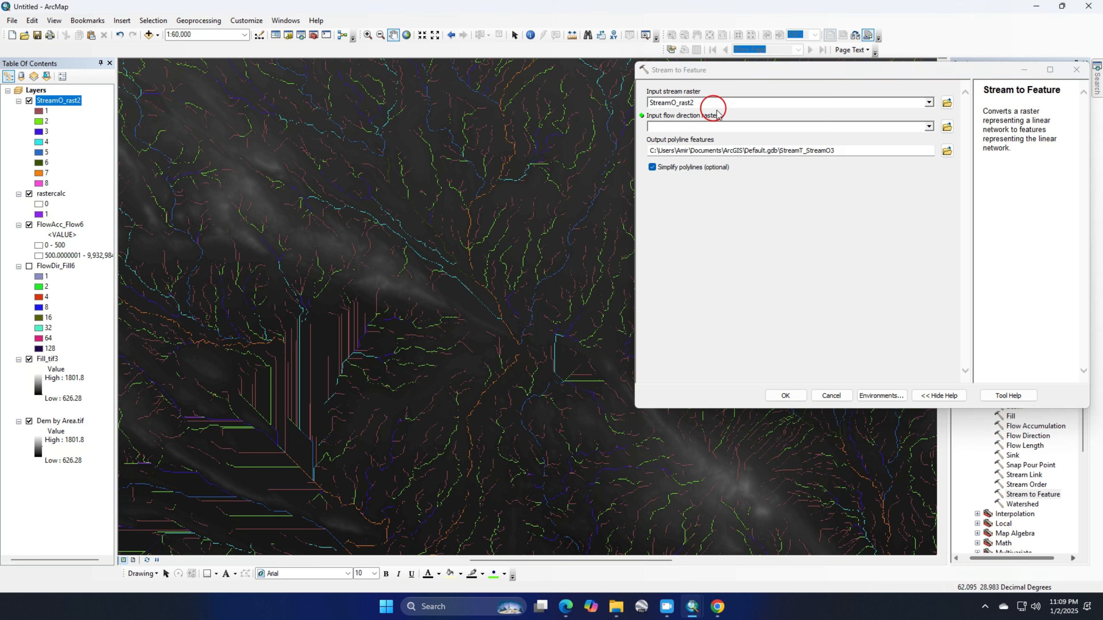
click(928, 126)
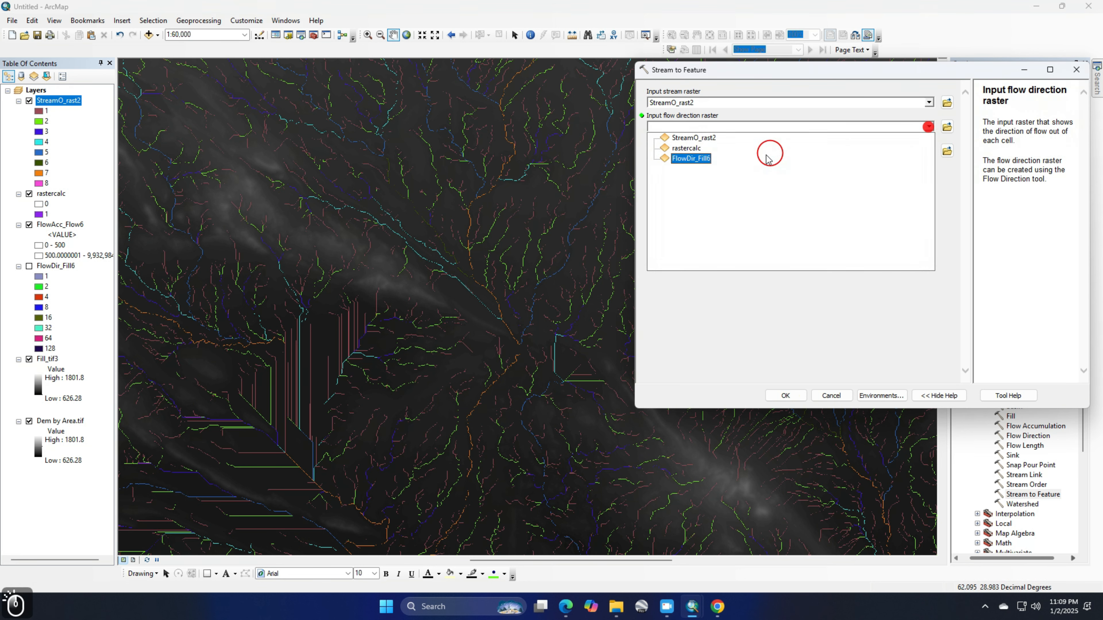
click(694, 159)
click(787, 395)
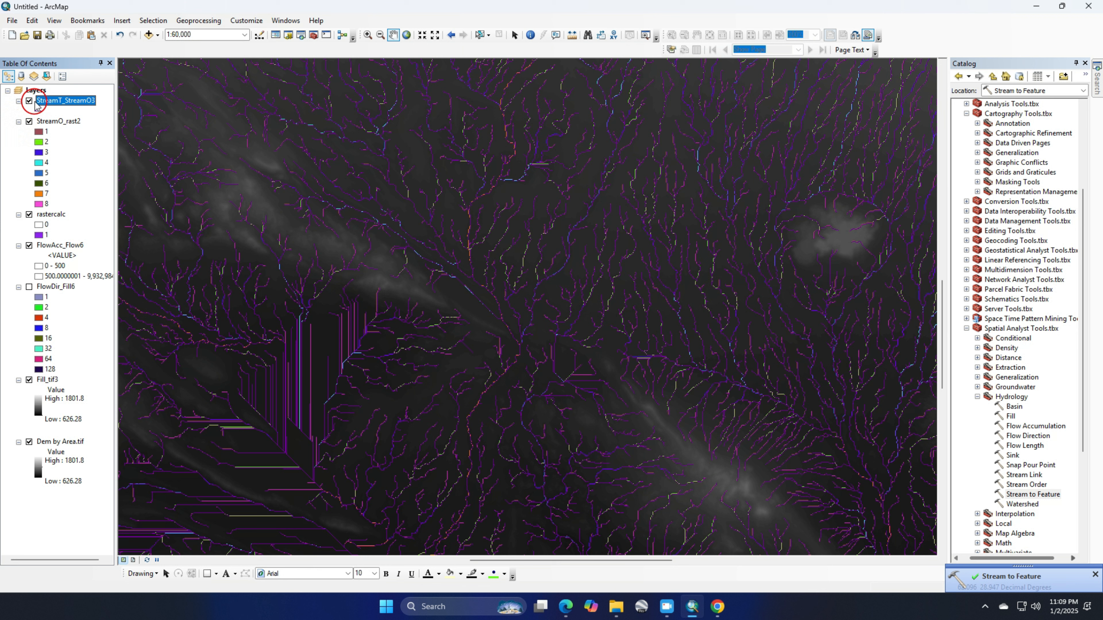
Hide the StreamO_rast2, rastercalc and FlowAcc_Flow6 layers so the stream polylines show alone over the elevation raster
click(29, 121)
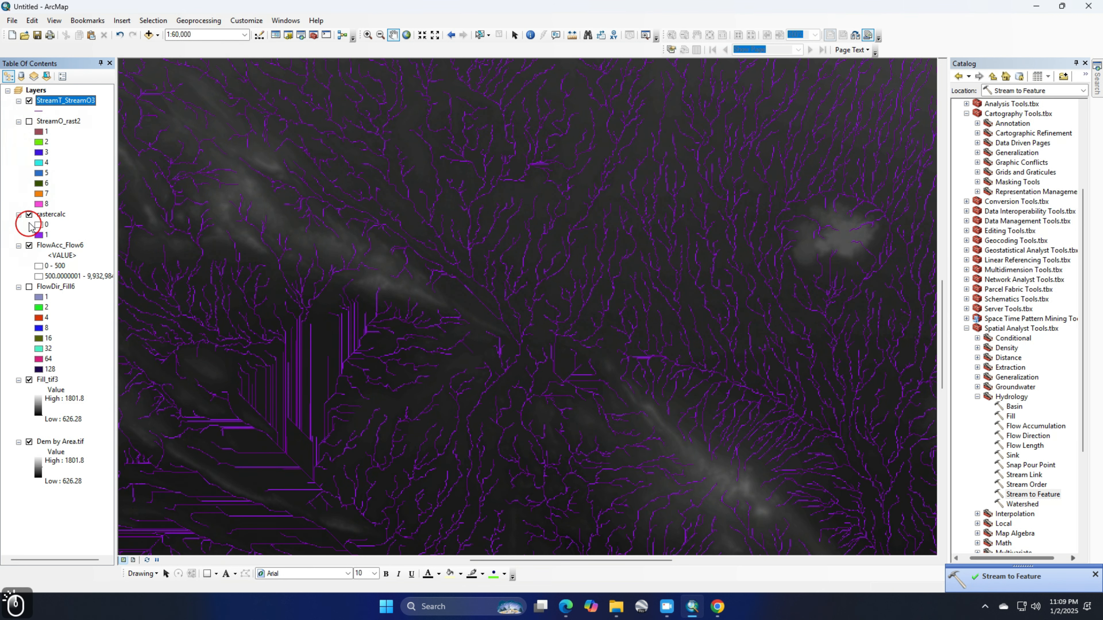
click(29, 215)
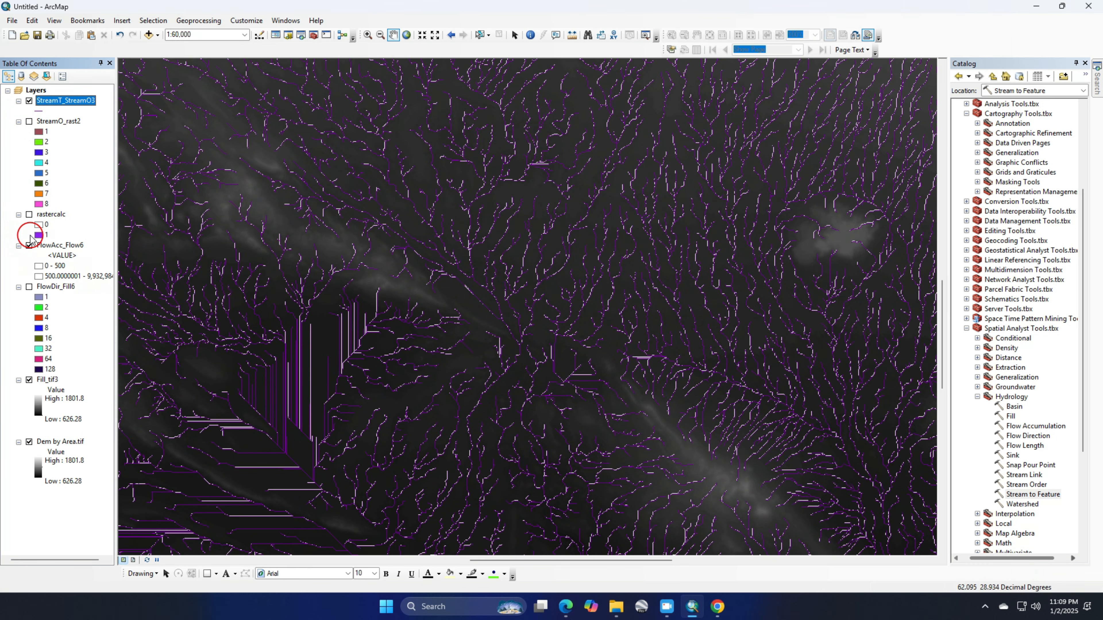
click(29, 246)
scroll(602, 292, up, 5)
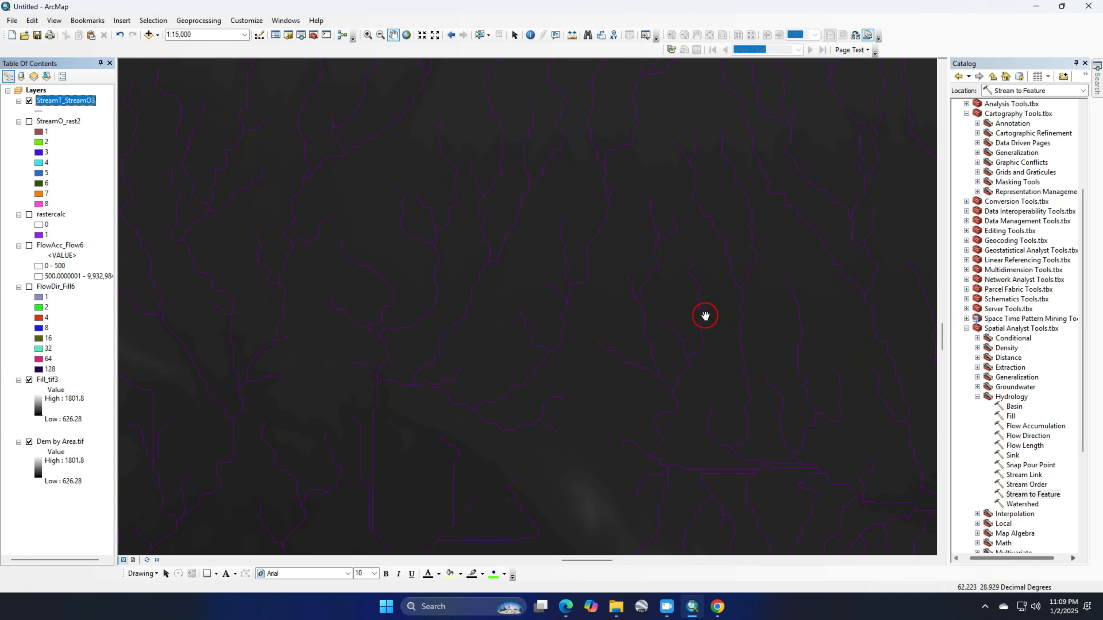
Review the attribute table of the StreamT_StreamO3 polyline layer, checking its grid_code field, and close it
right_click(69, 100)
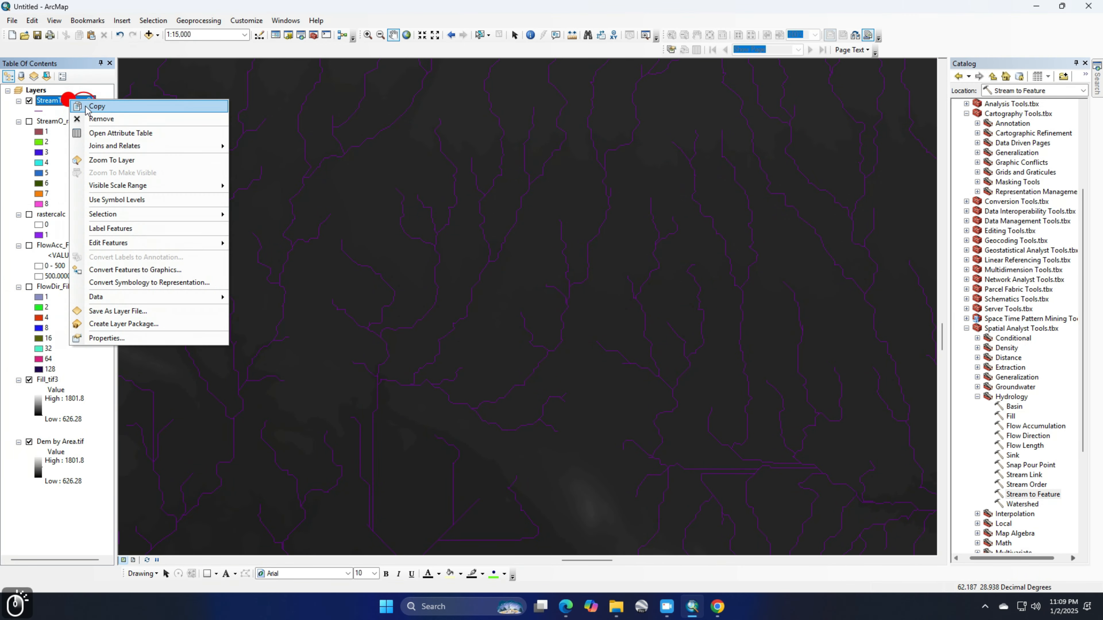
click(126, 131)
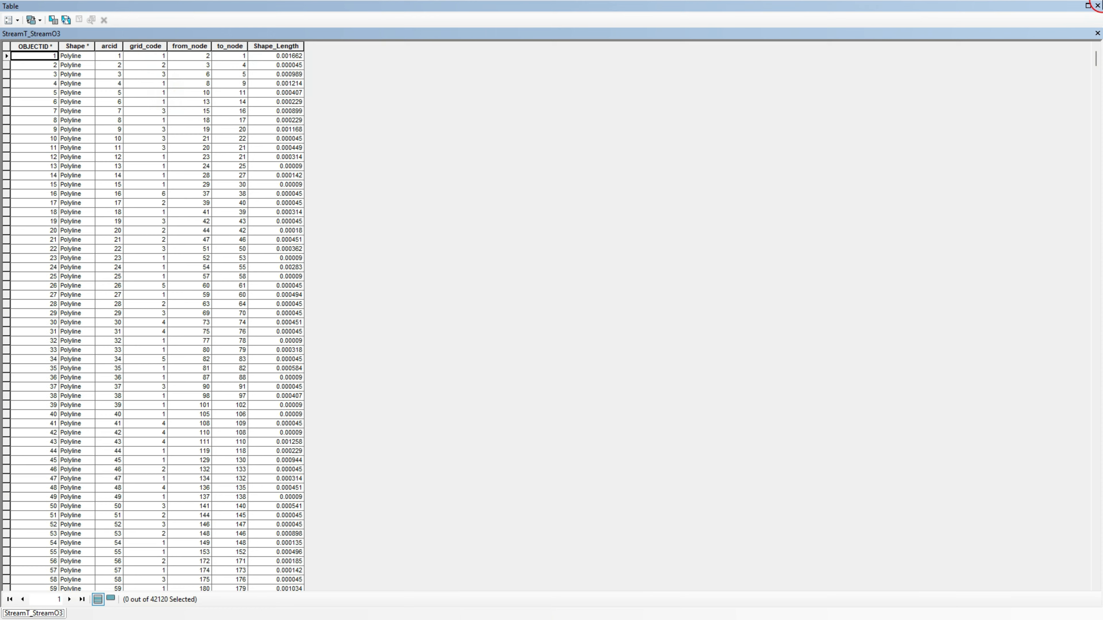
click(1097, 6)
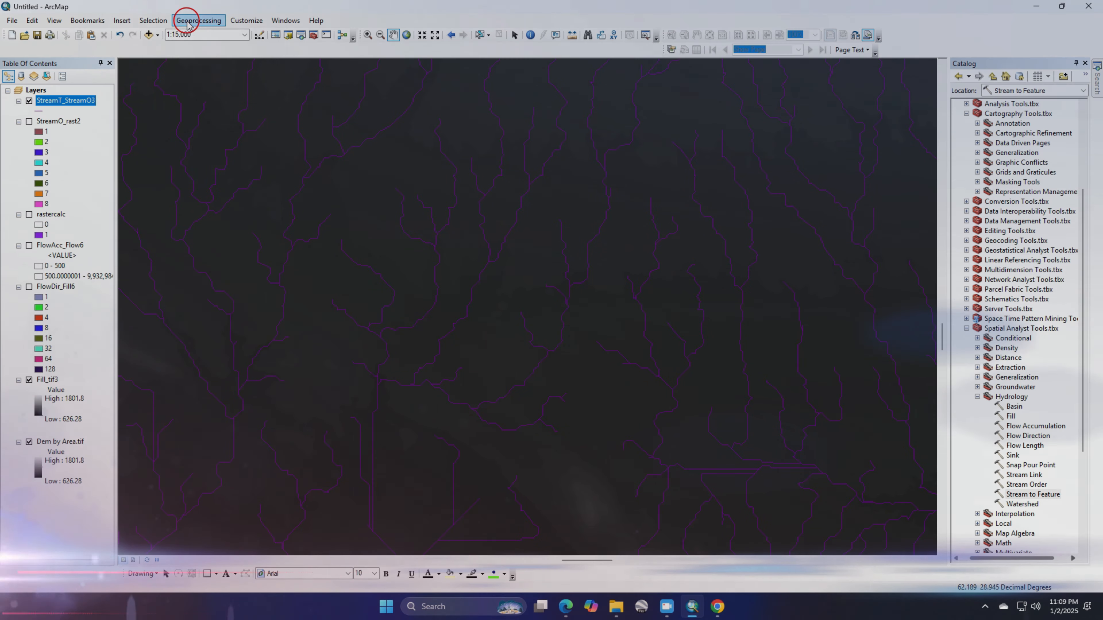
Dissolve the StreamT_StreamO3 features on the grid_code field
click(193, 20)
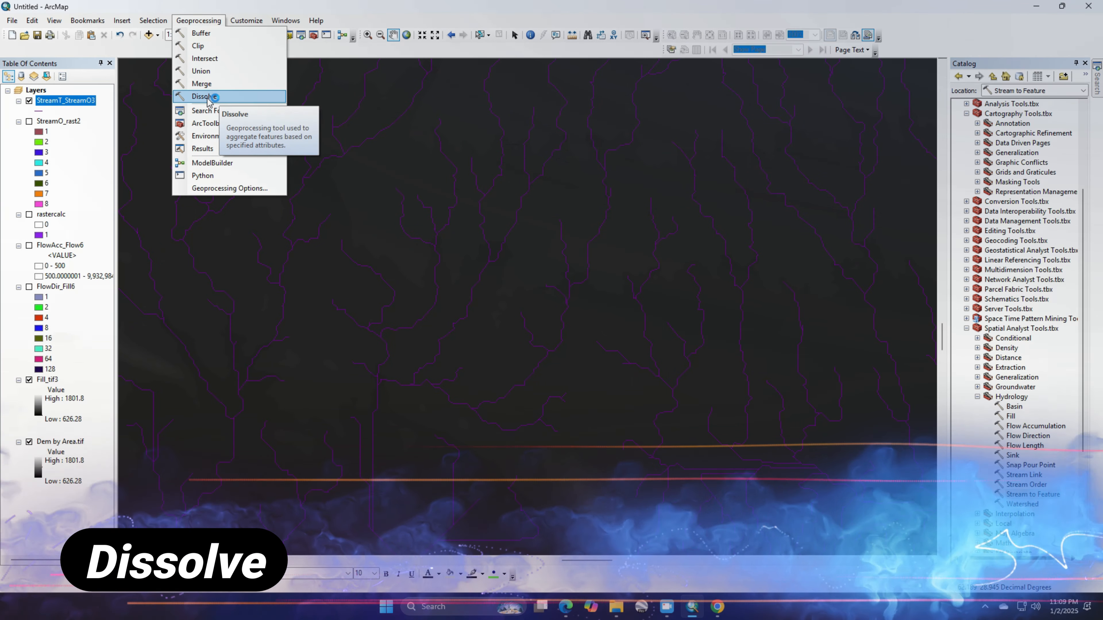
click(204, 96)
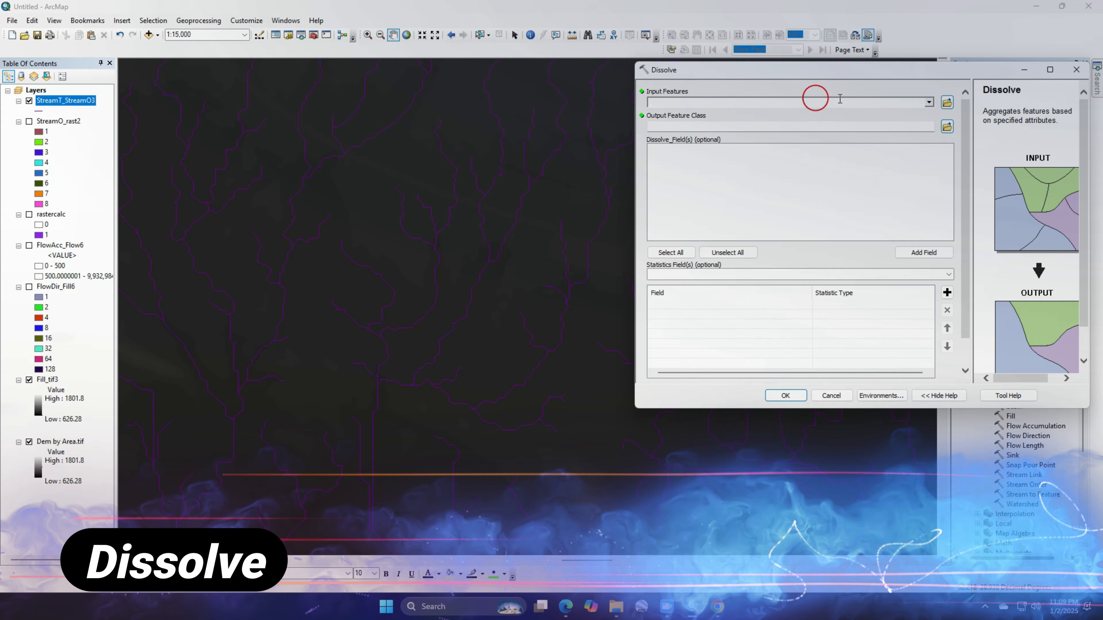
click(929, 104)
click(734, 112)
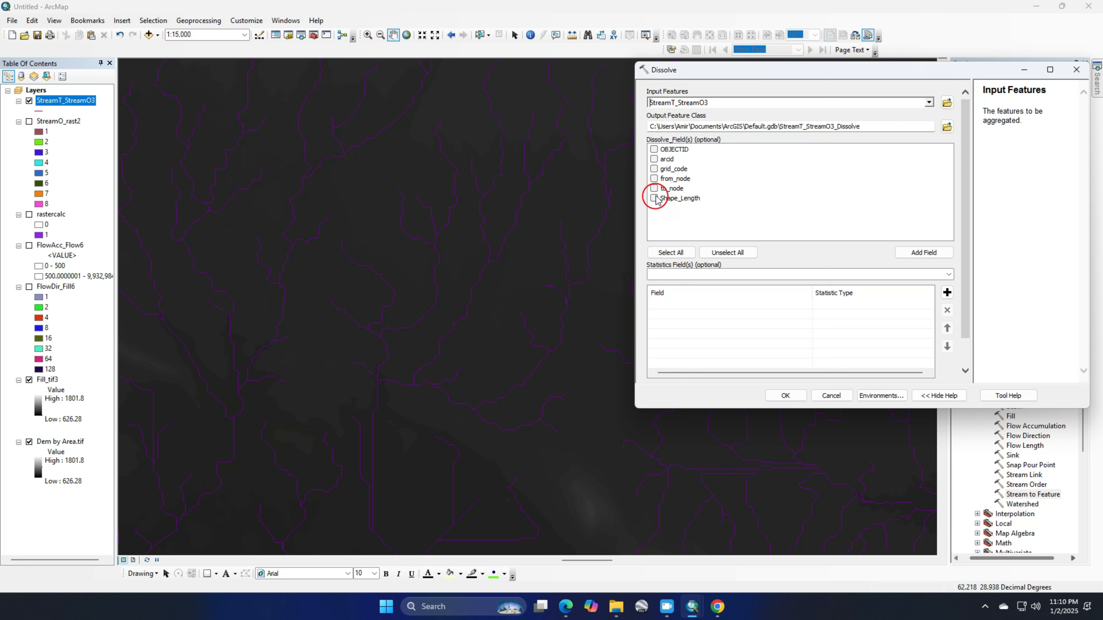
click(654, 169)
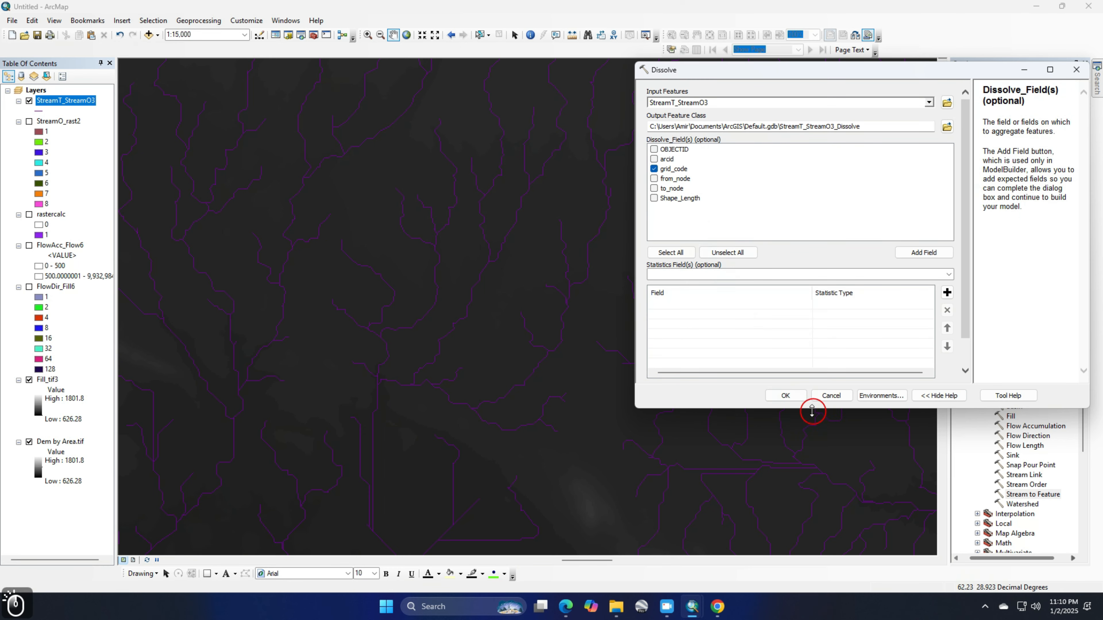
click(787, 395)
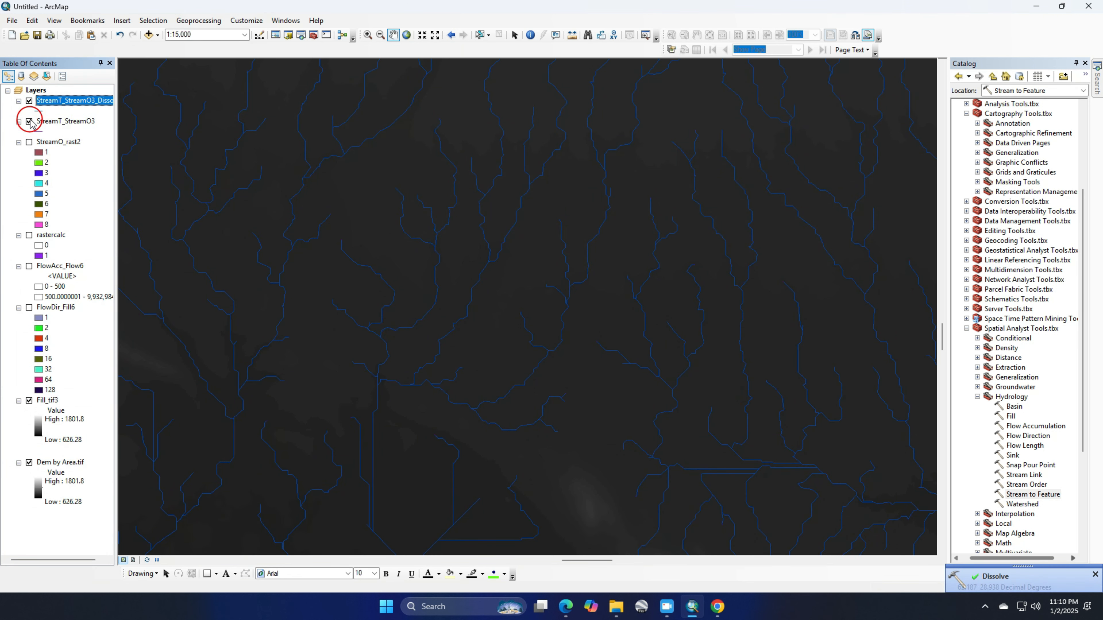
Review the attribute table of the dissolved stream layer and close it
right_click(93, 101)
click(168, 136)
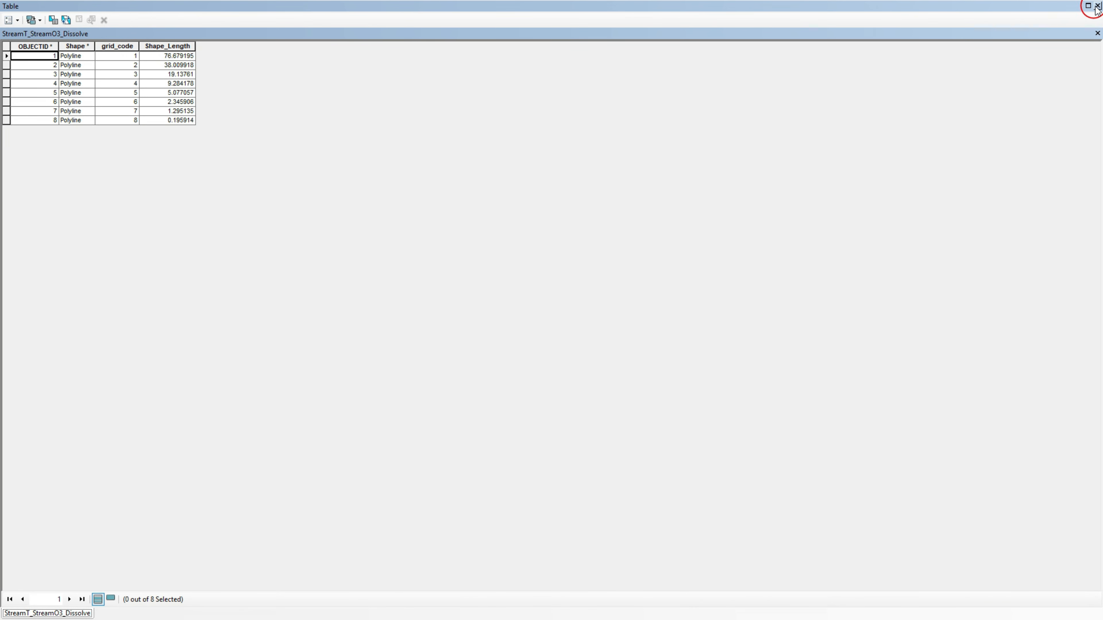
click(1097, 6)
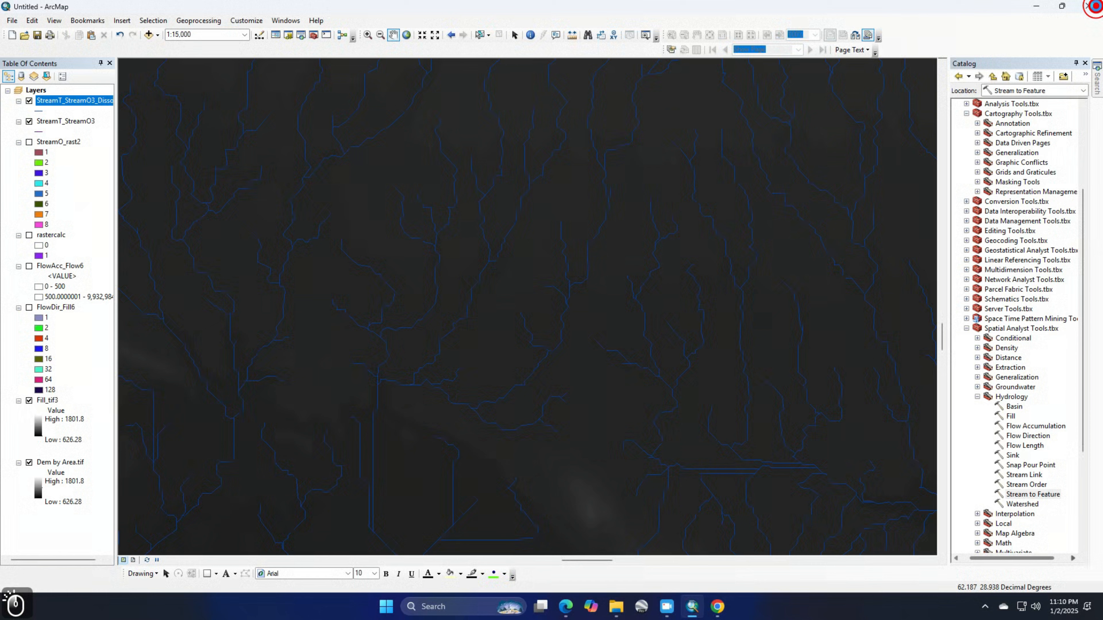
Symbolize the dissolved stream layer by unique values of grid_code, adding all values and excluding all other values
right_click(50, 101)
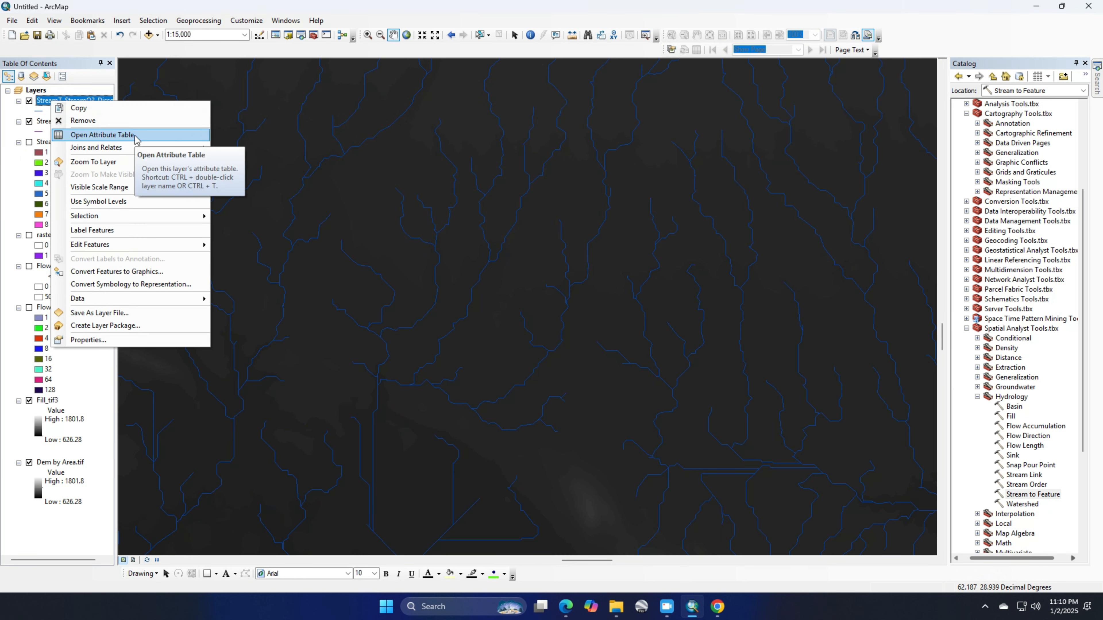
click(105, 338)
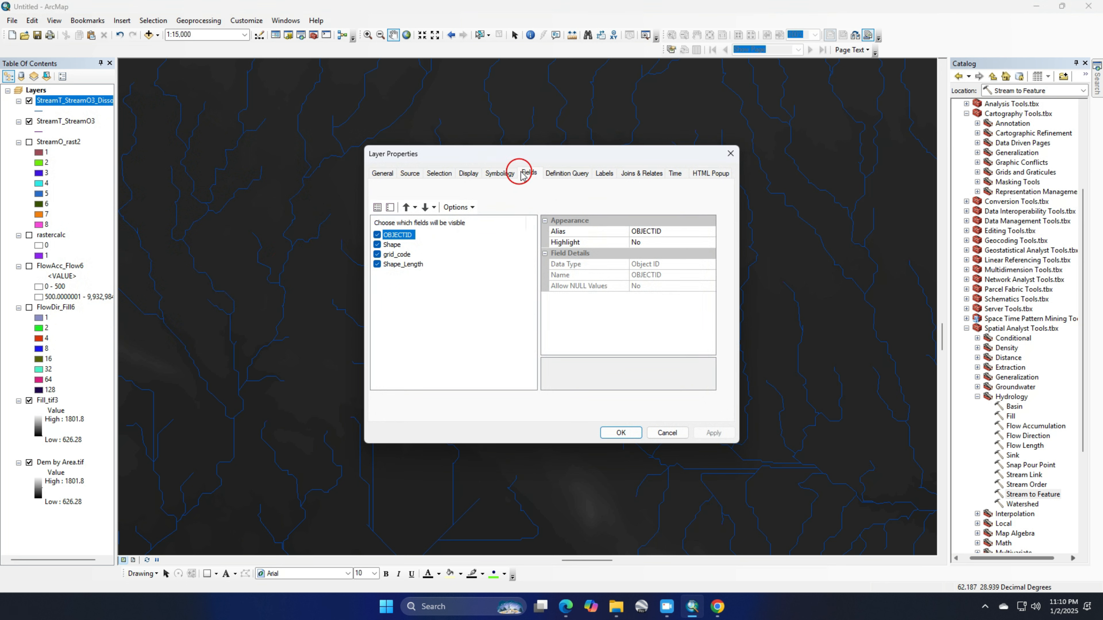
click(501, 173)
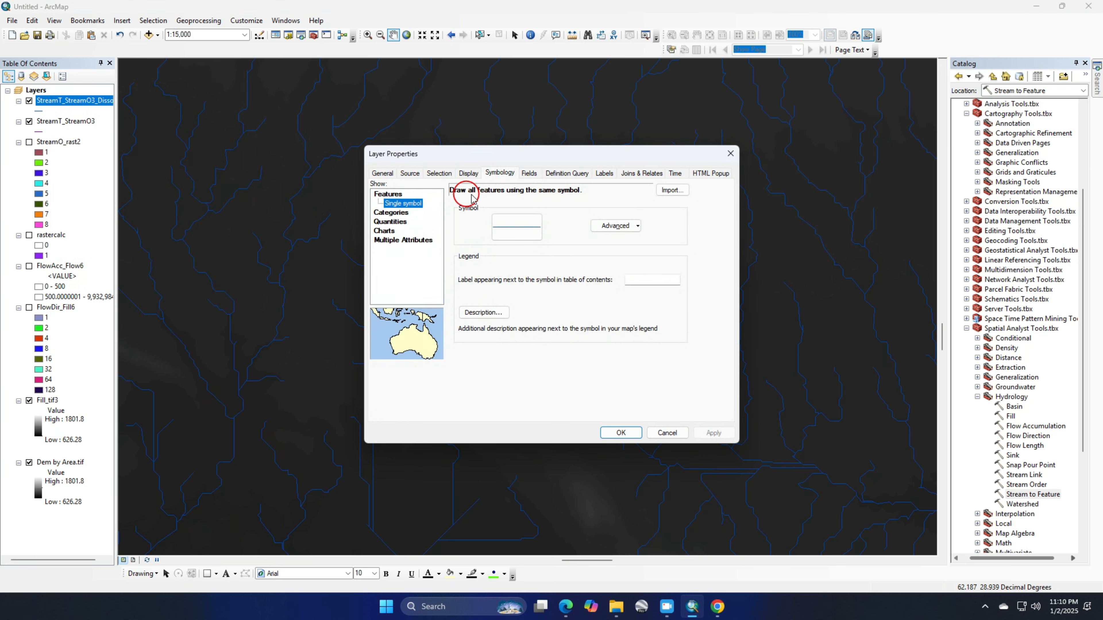
click(390, 213)
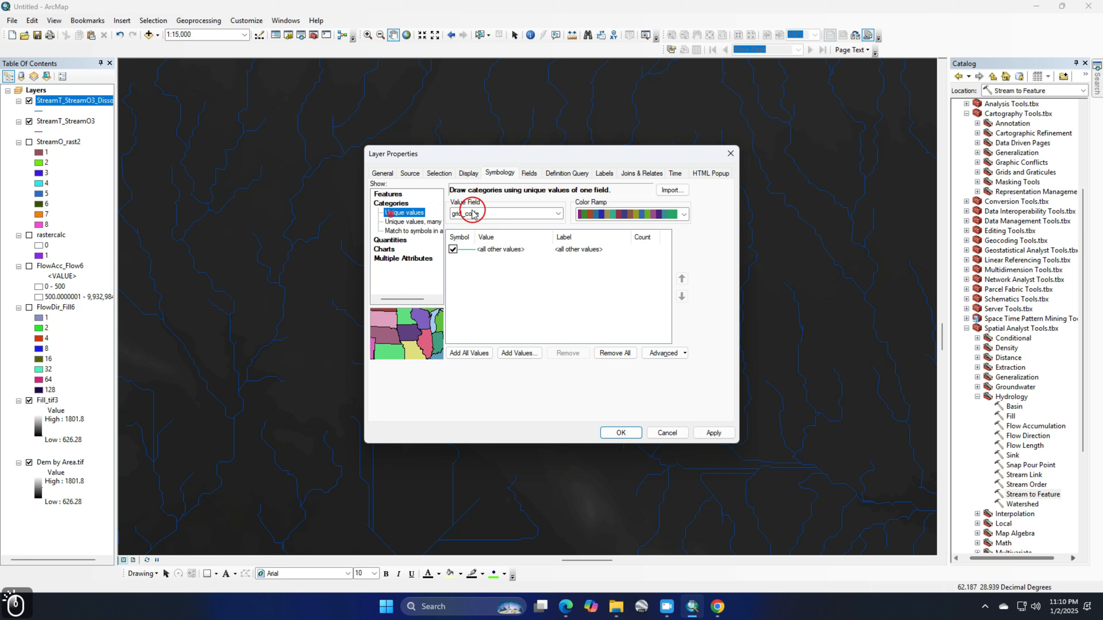
click(508, 215)
click(481, 225)
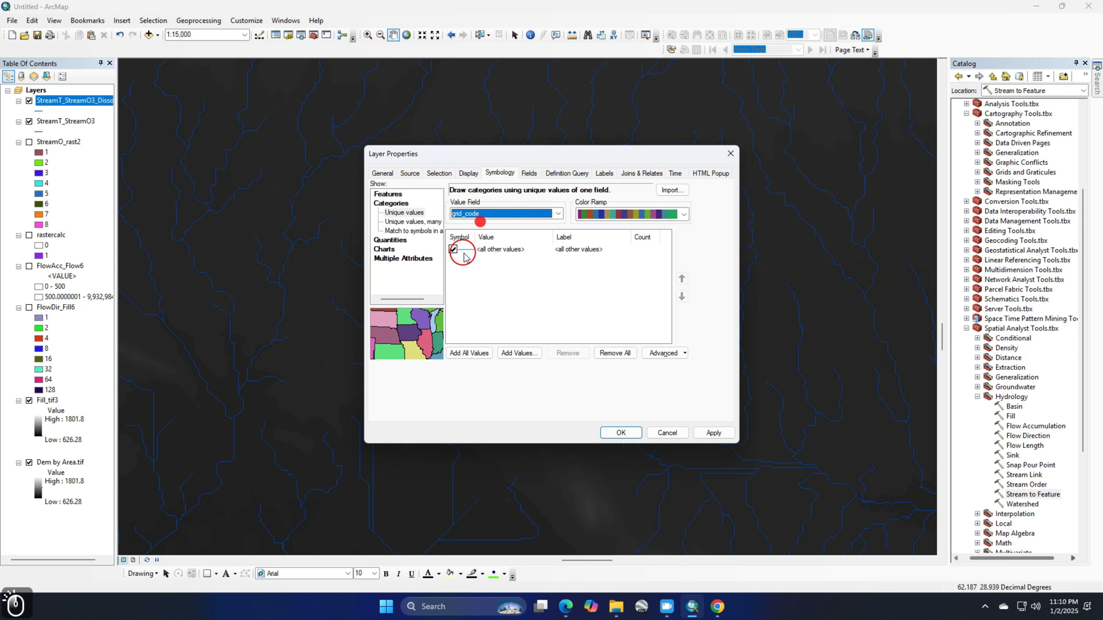
click(469, 352)
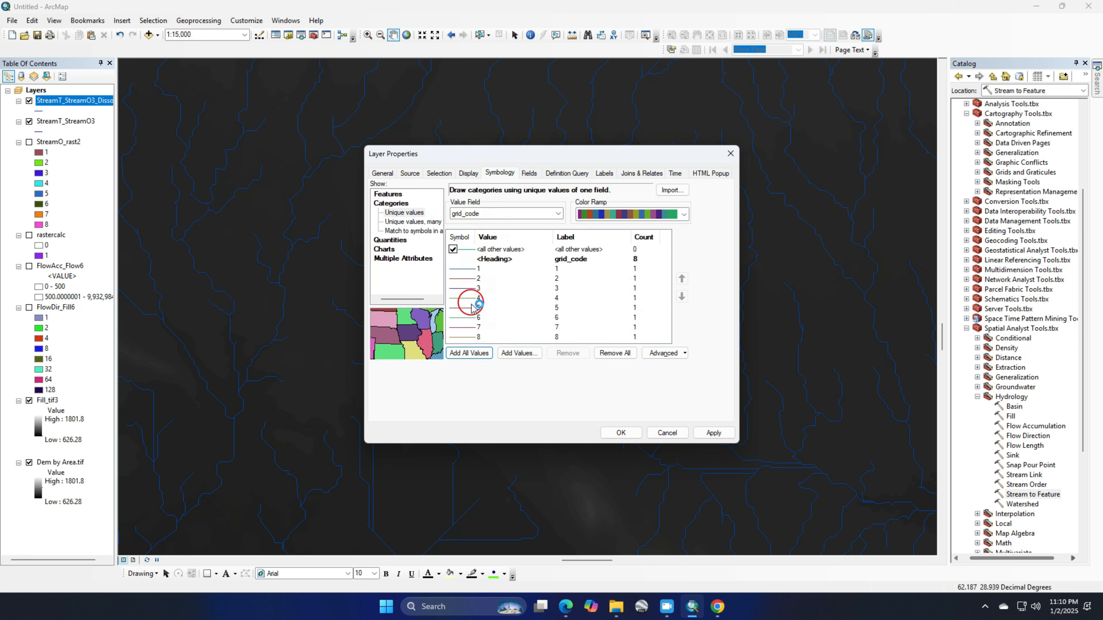
click(453, 249)
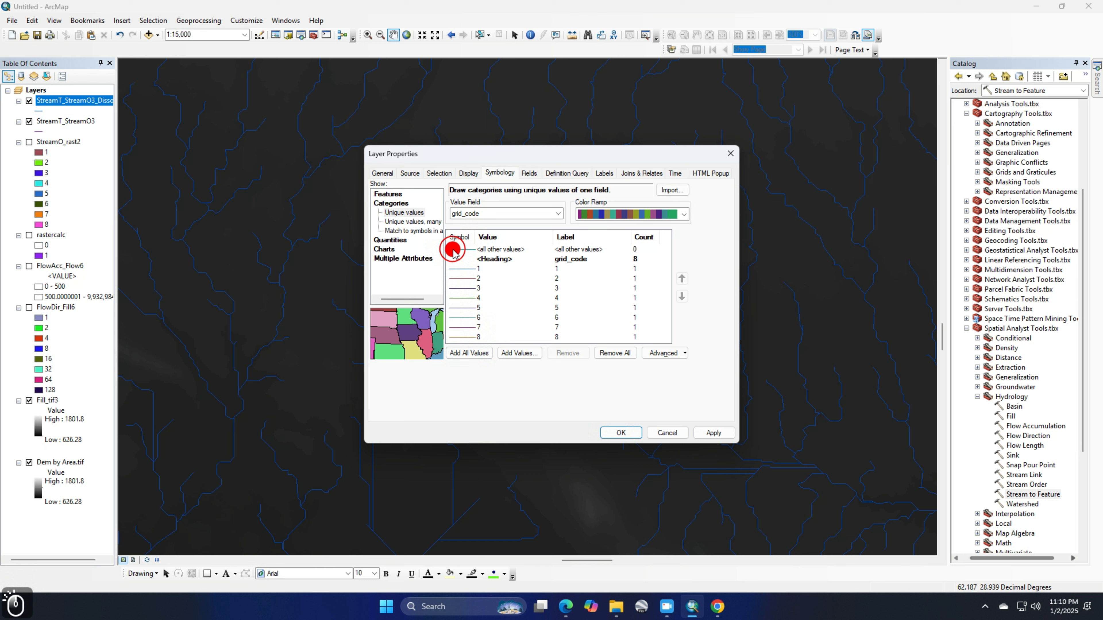
Give grid_code value 1 the River line symbol with a width of 0.5
double_click(466, 269)
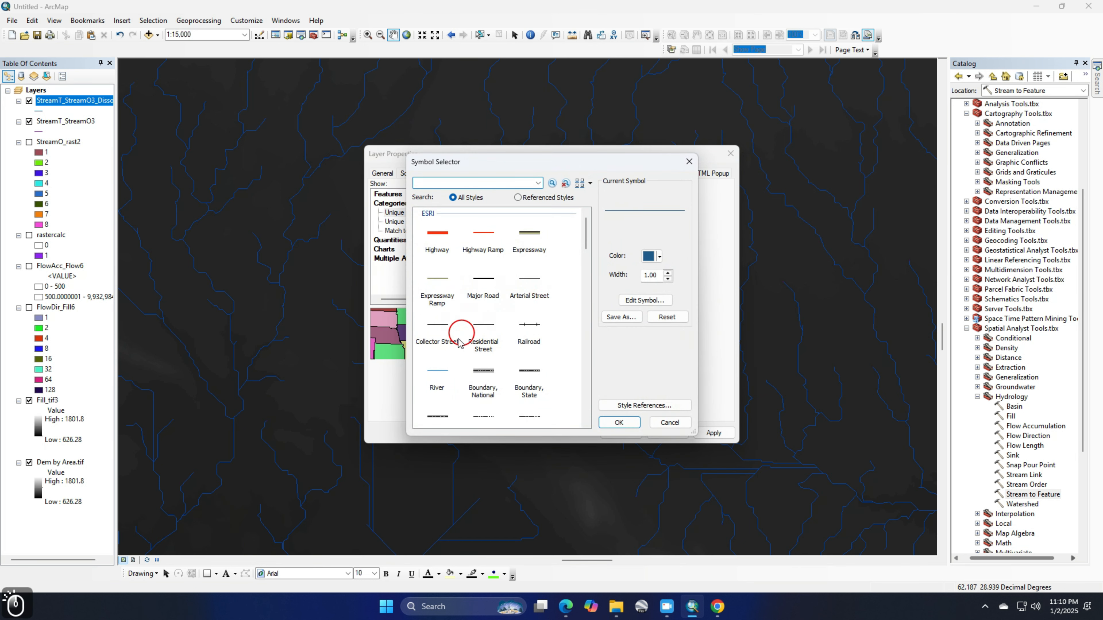
click(439, 365)
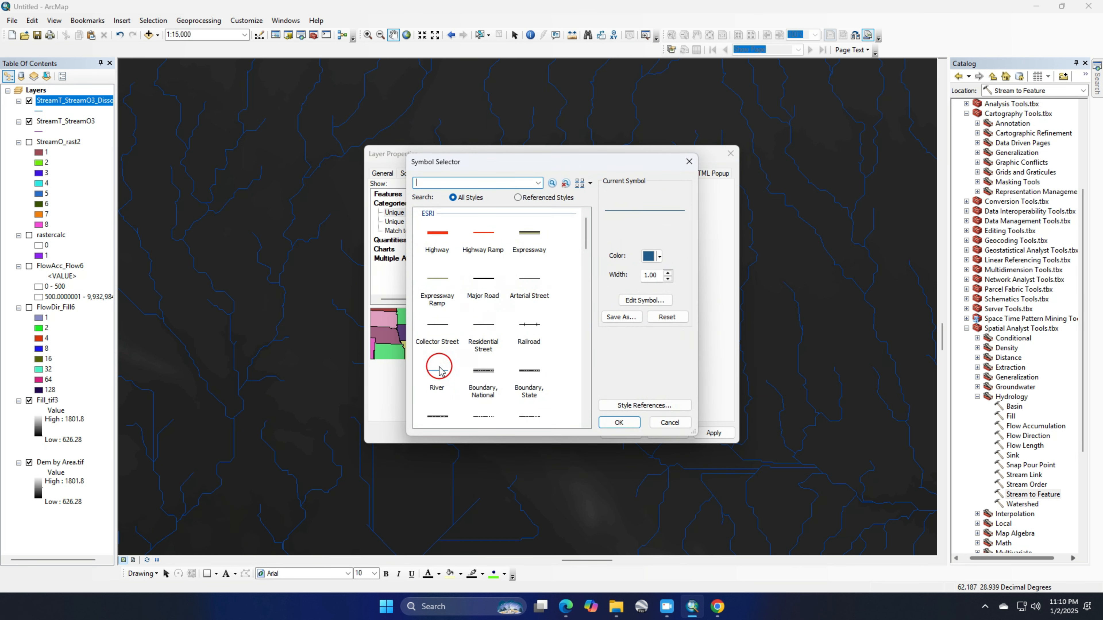
double_click(661, 274)
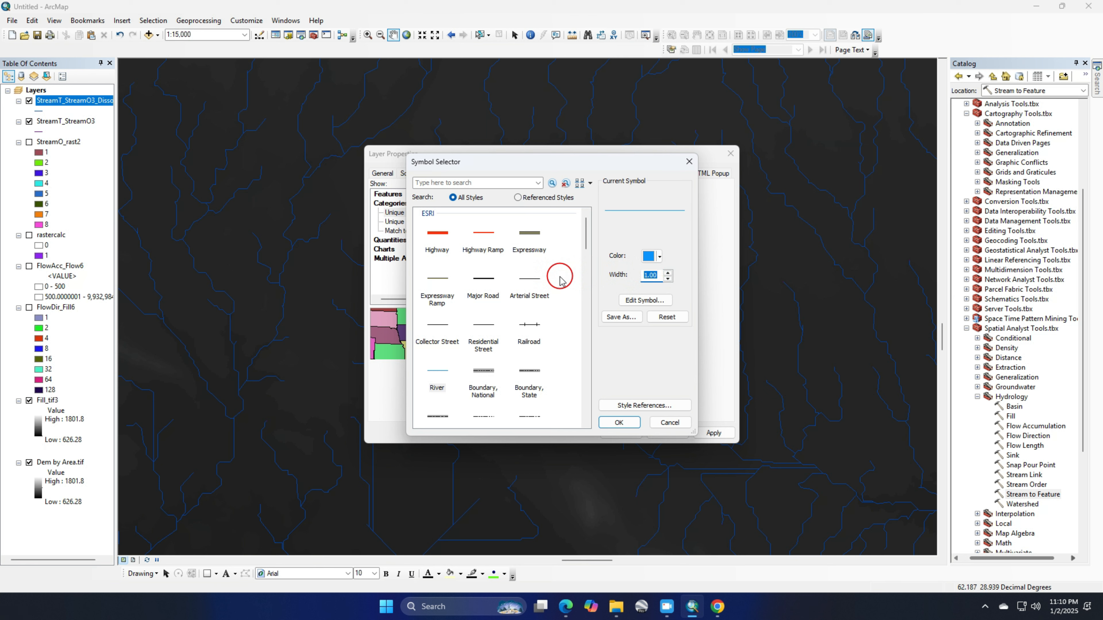
text(1)
drag(650, 275, 601, 276)
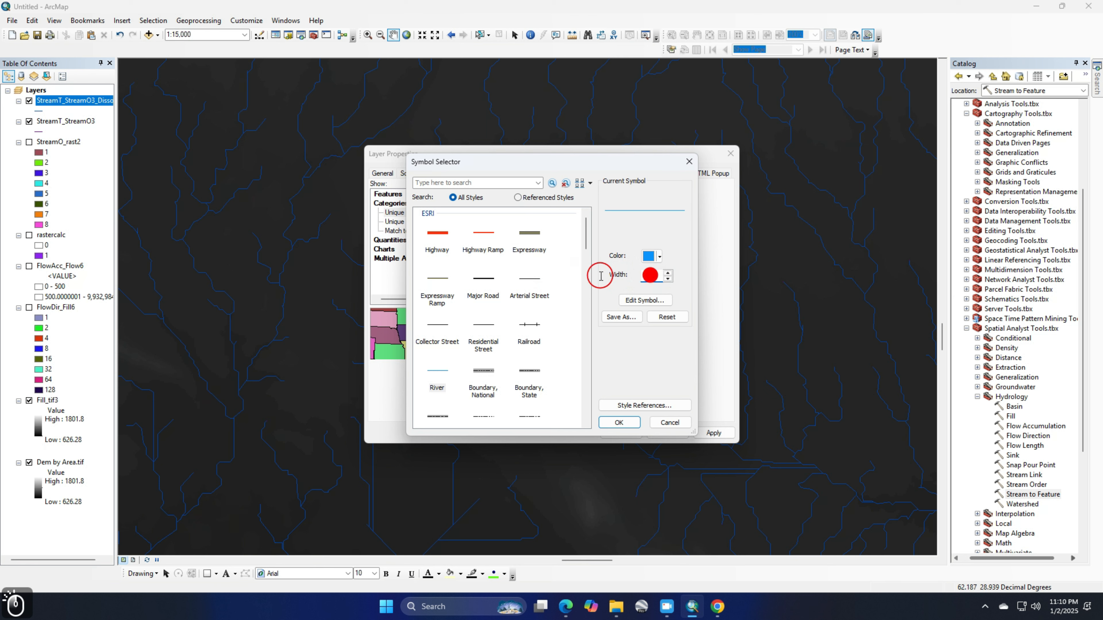
text(.5)
click(631, 423)
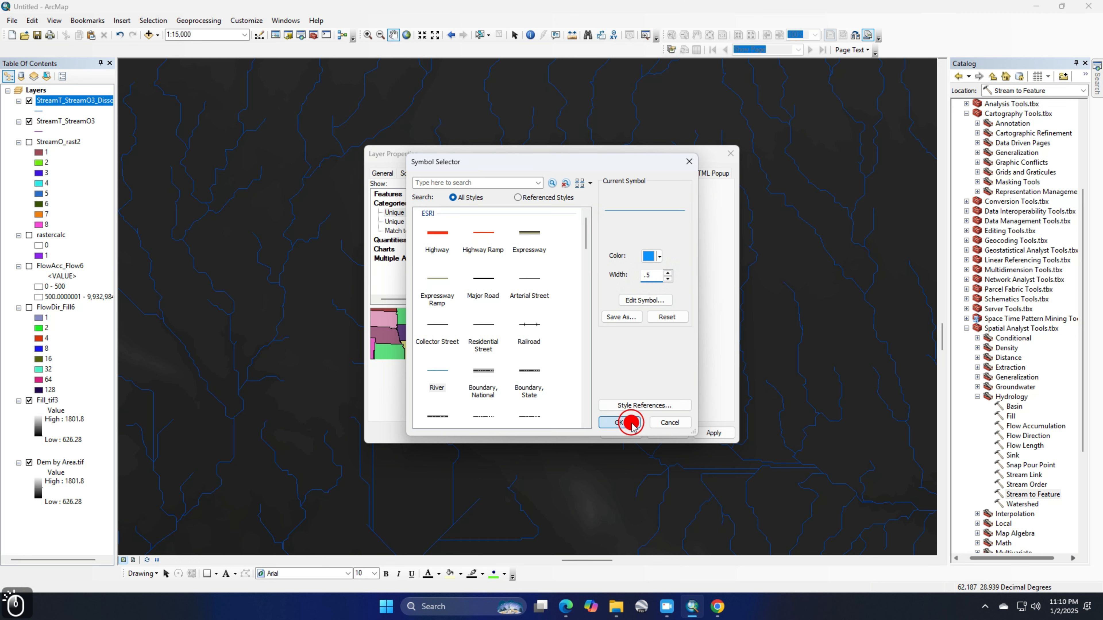
Give grid_code value 2 the River line symbol at its default width
double_click(466, 282)
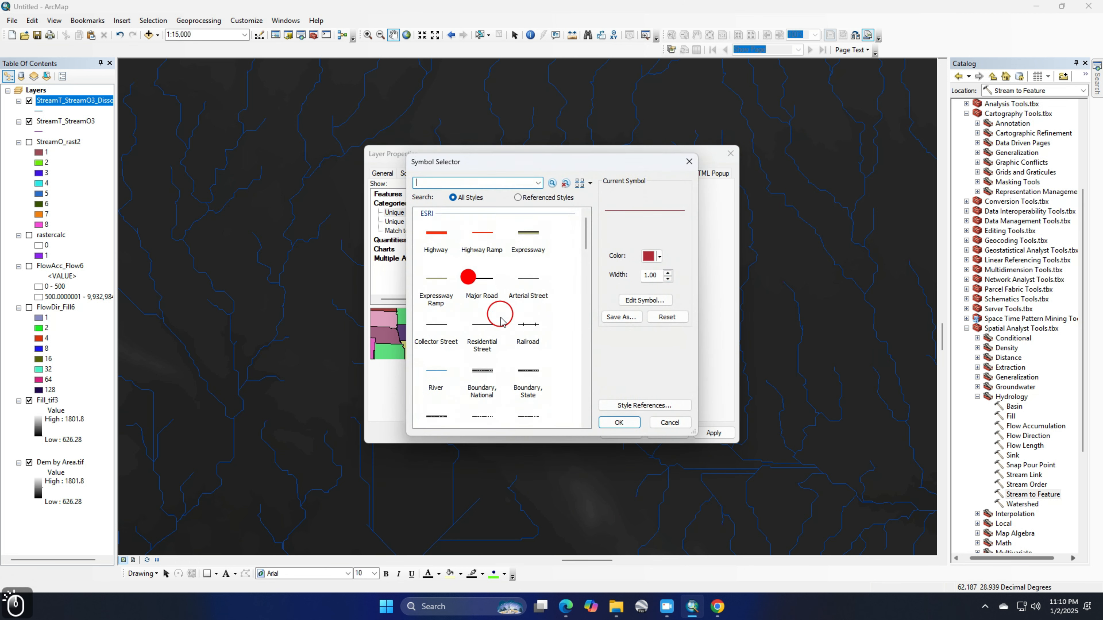
click(437, 374)
click(620, 423)
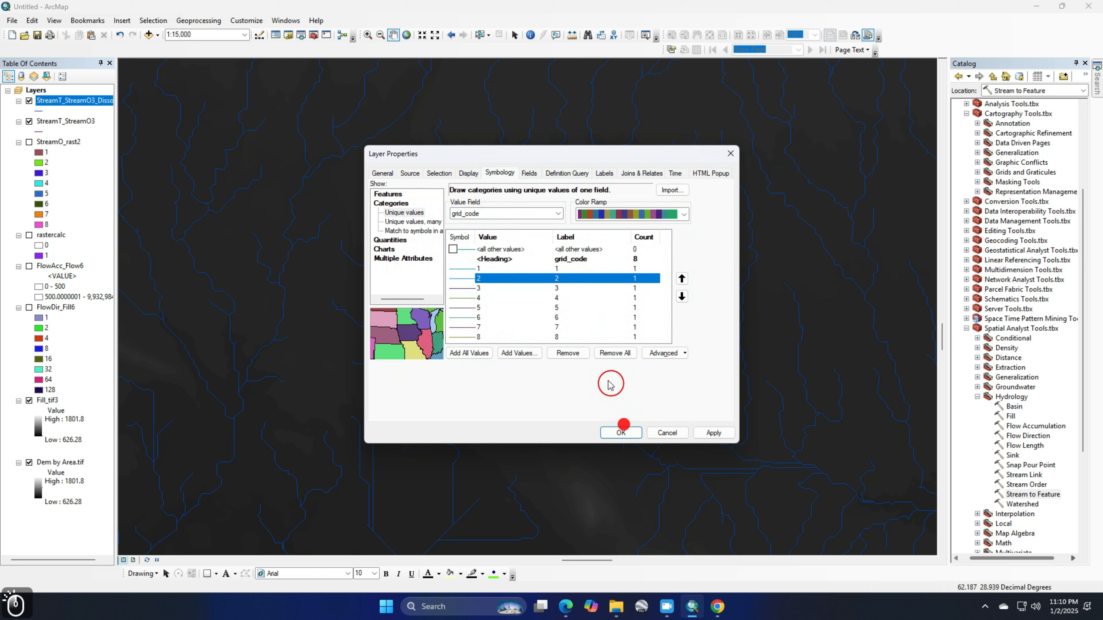
Give grid_code value 3 the River line symbol with a width of 1.5
double_click(465, 288)
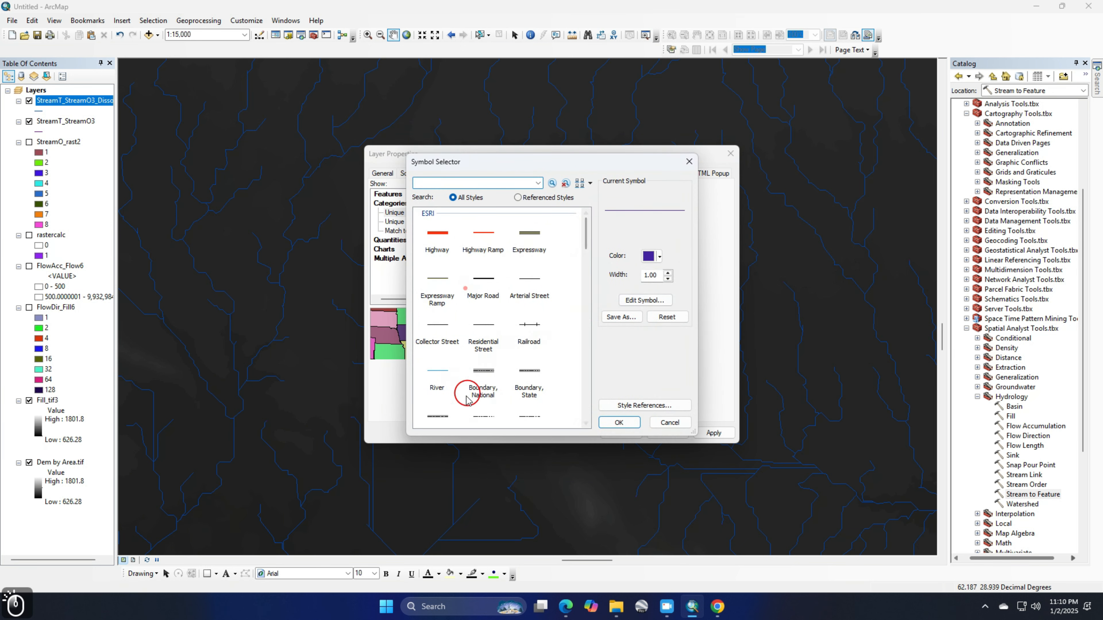
click(435, 372)
click(657, 277)
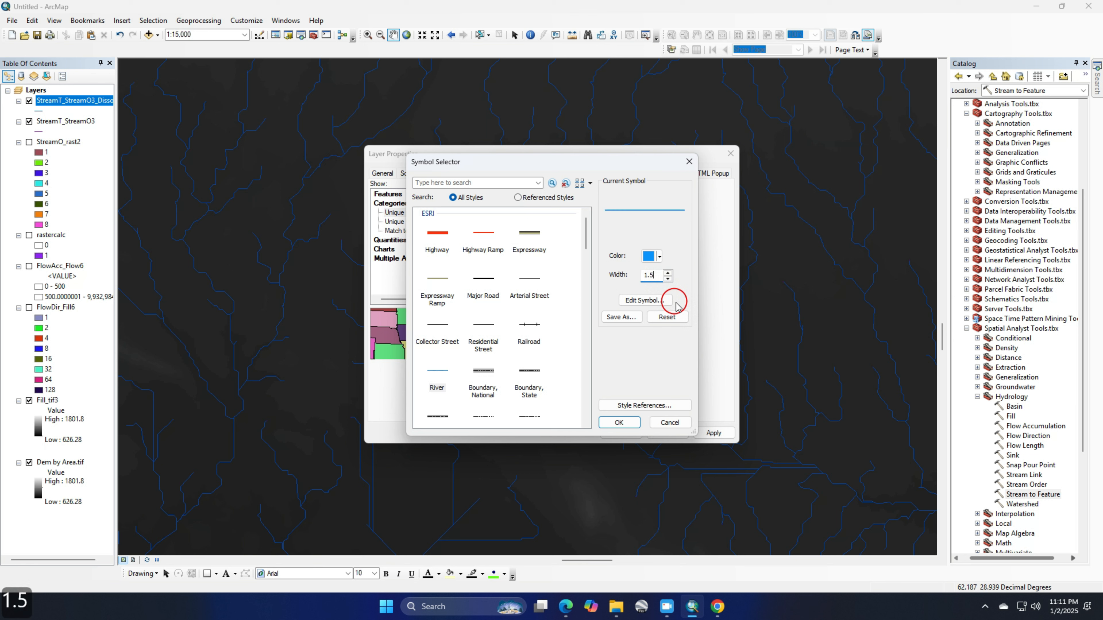
click(633, 421)
Give grid_code value 4 the River line symbol with a width of 2
double_click(464, 297)
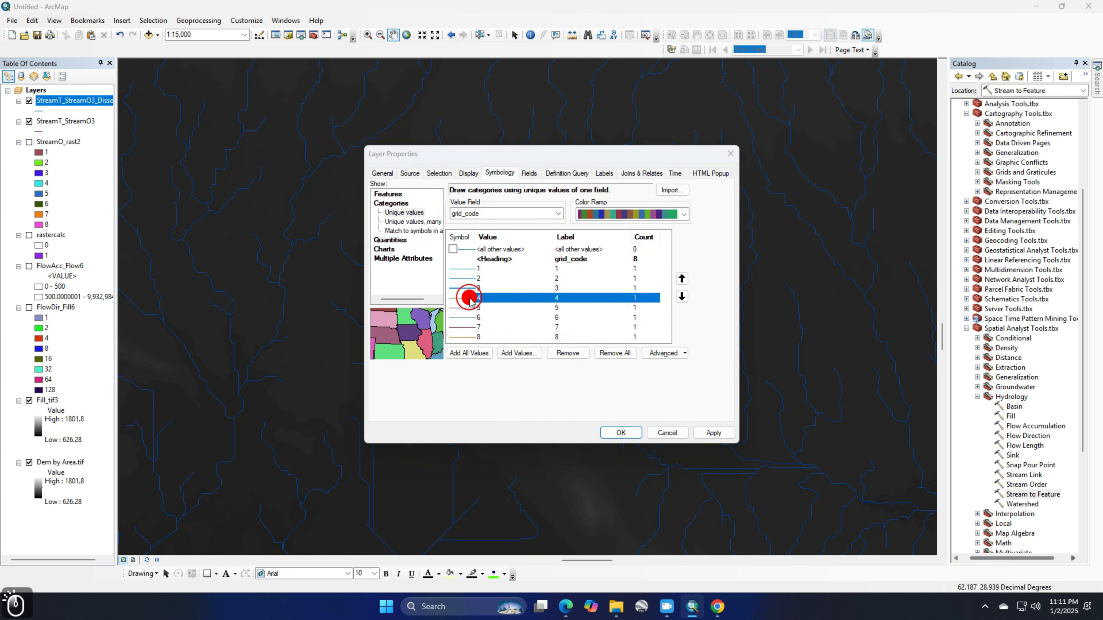
text(2)
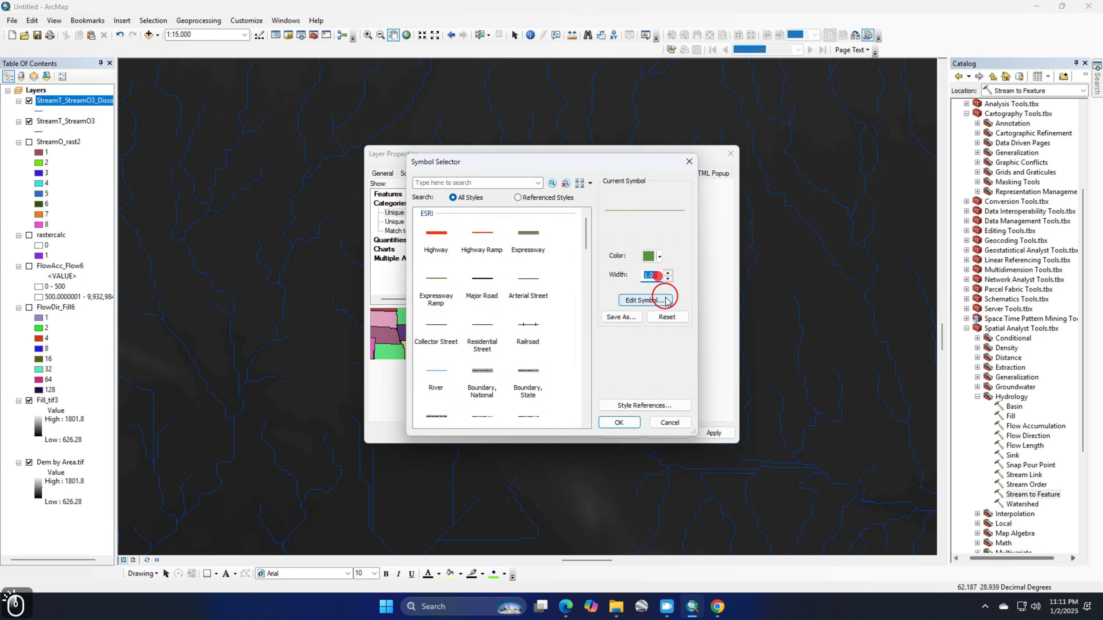
click(444, 371)
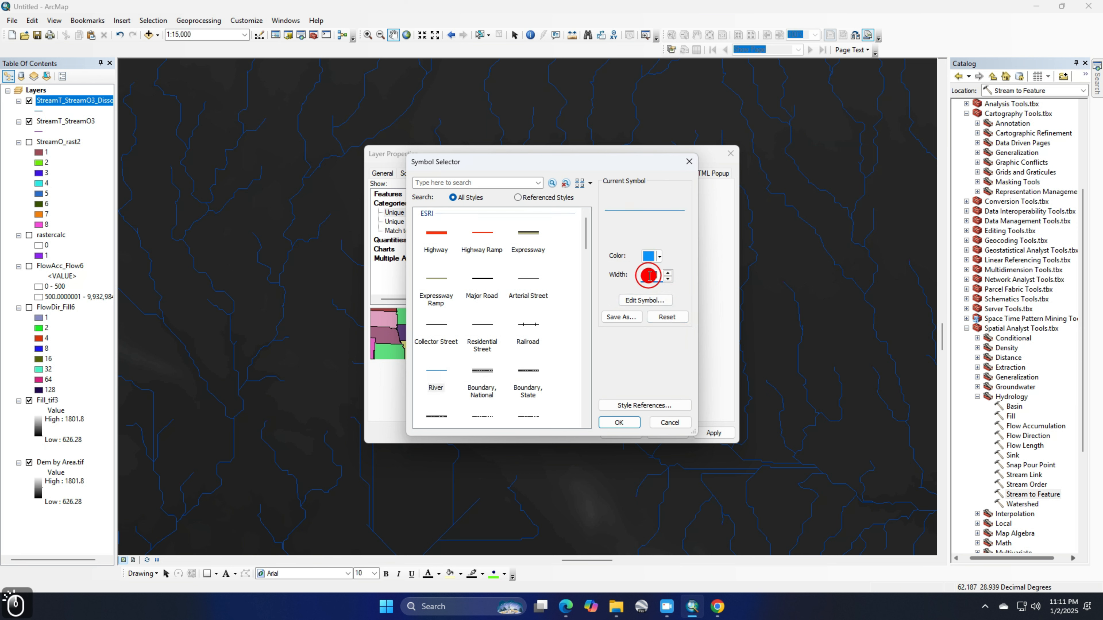
text(2)
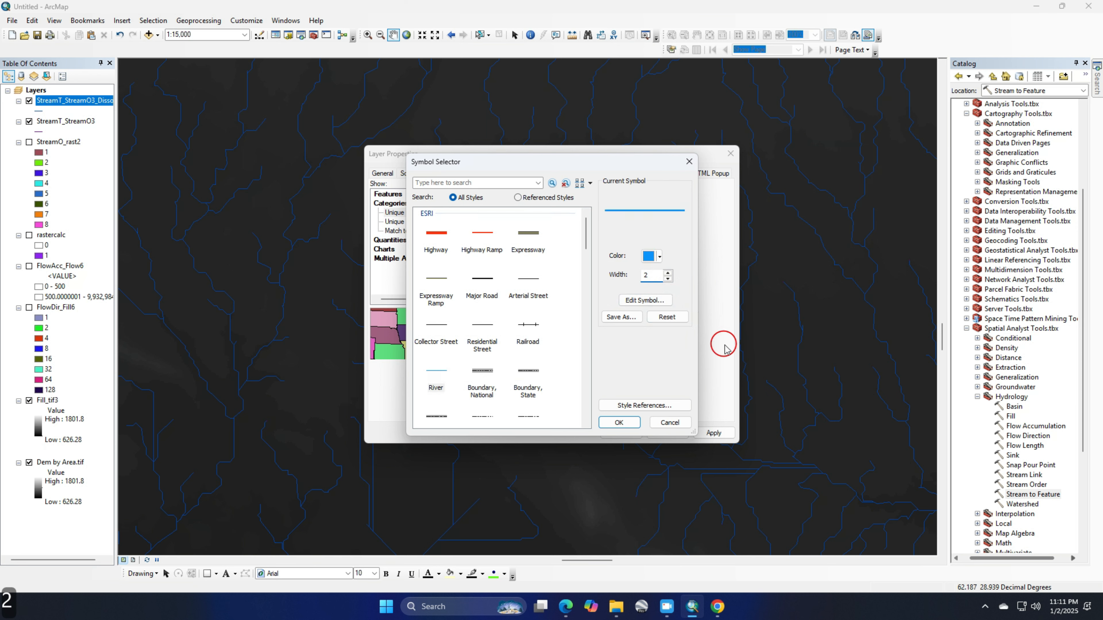
click(615, 426)
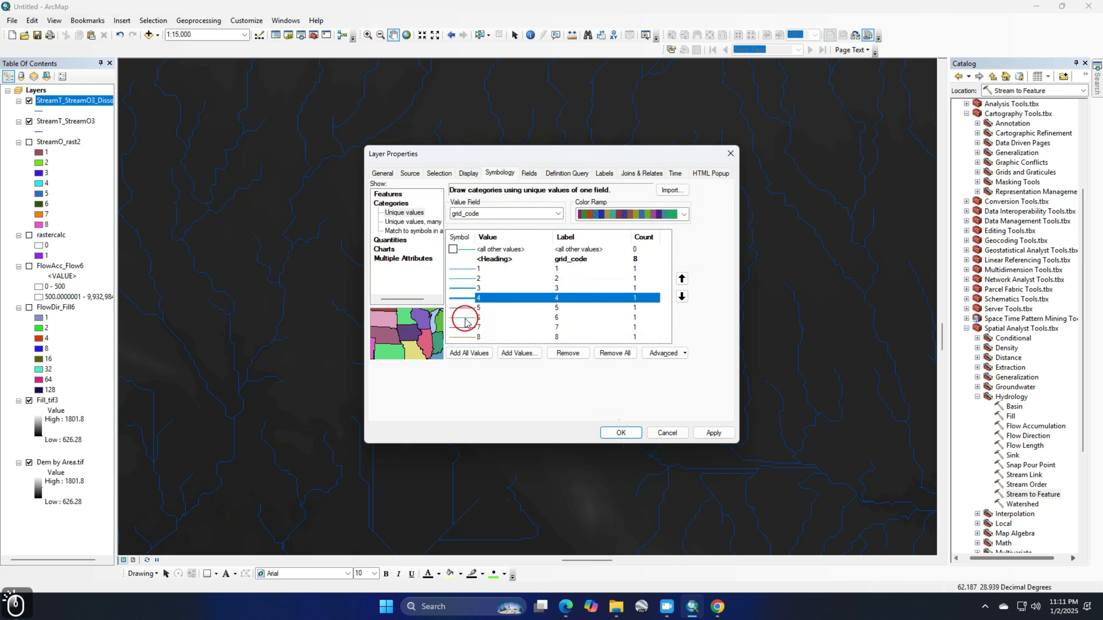
Give grid_code value 5 the River line symbol with a width of 2.5
click(464, 308)
double_click(464, 307)
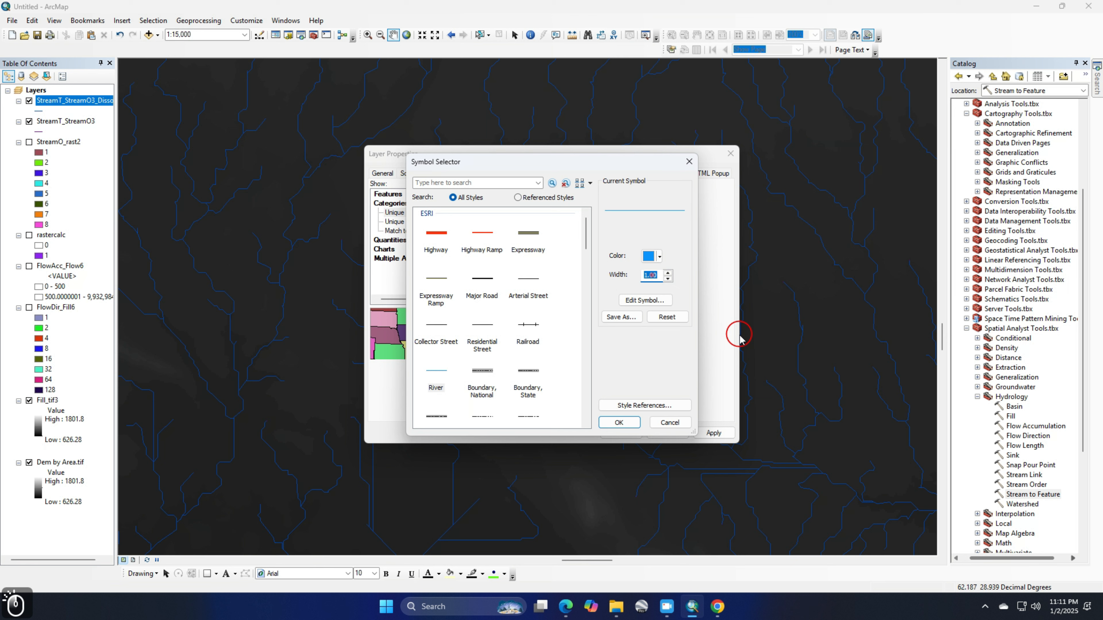
text(2.5)
click(618, 422)
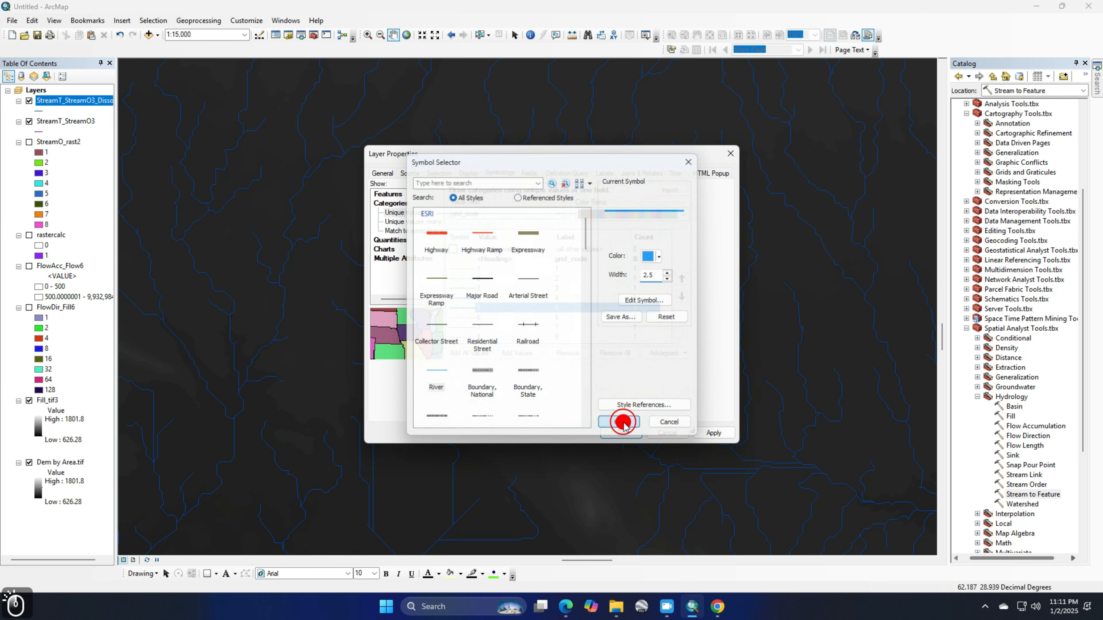
Give grid_code value 6 the River line symbol with a width of 3
click(466, 317)
double_click(466, 318)
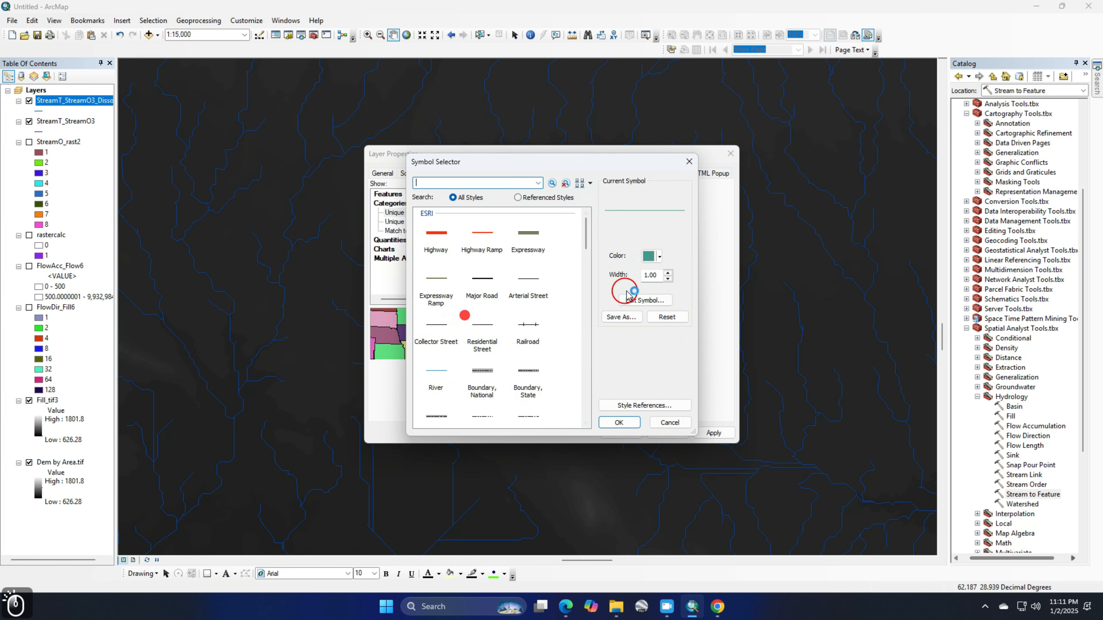
click(437, 374)
click(658, 272)
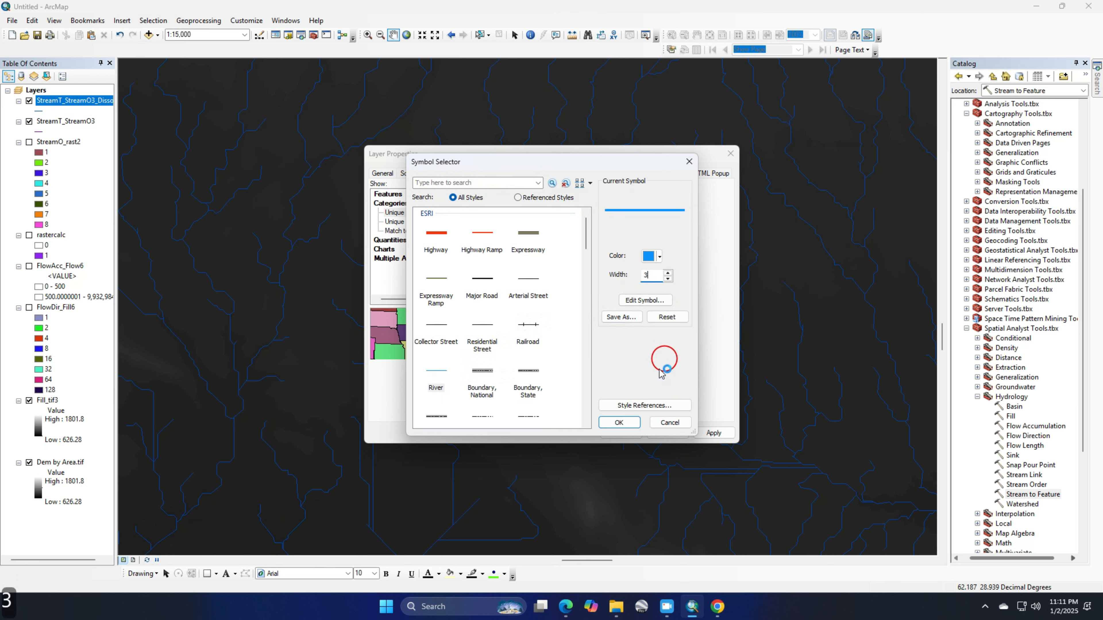
click(621, 421)
Give grid_code value 7 the River line symbol with a width of 3.5
double_click(462, 327)
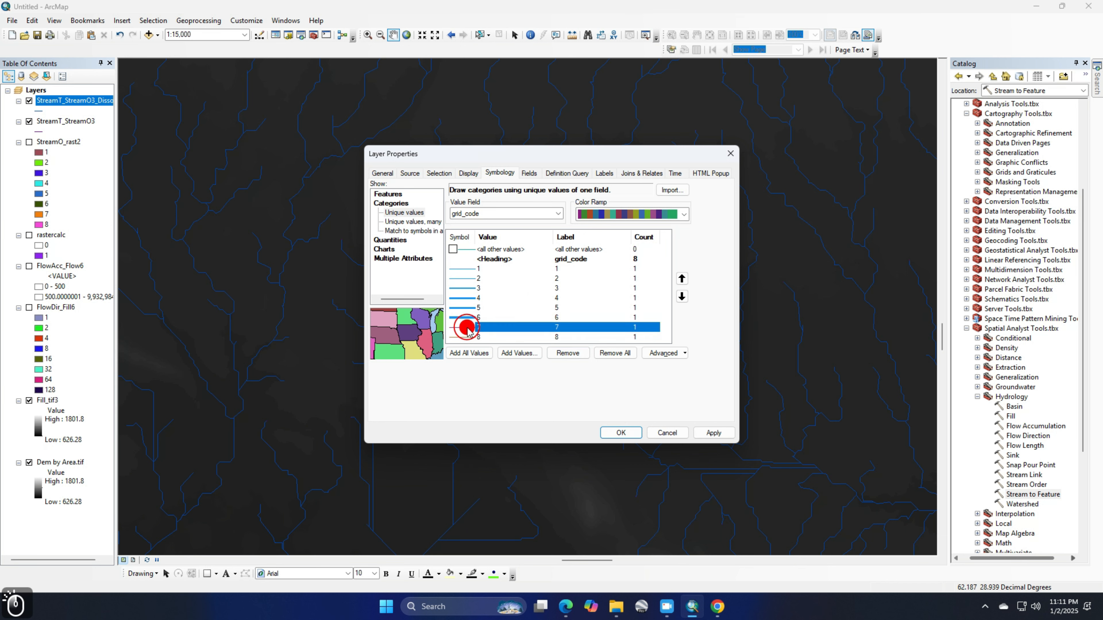
click(441, 370)
click(648, 272)
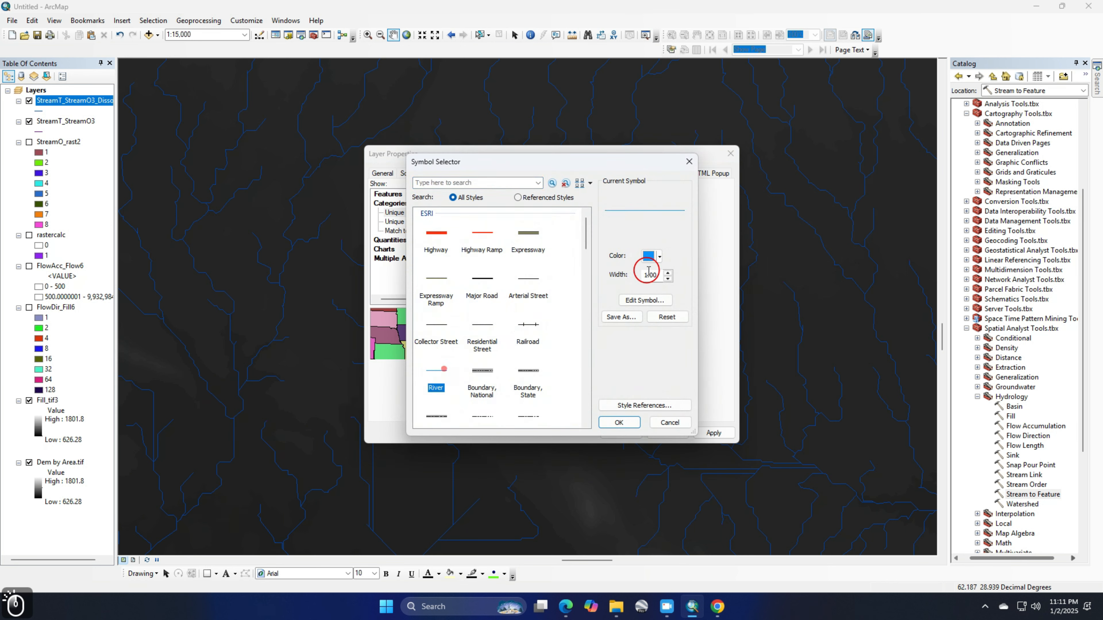
text(3.5)
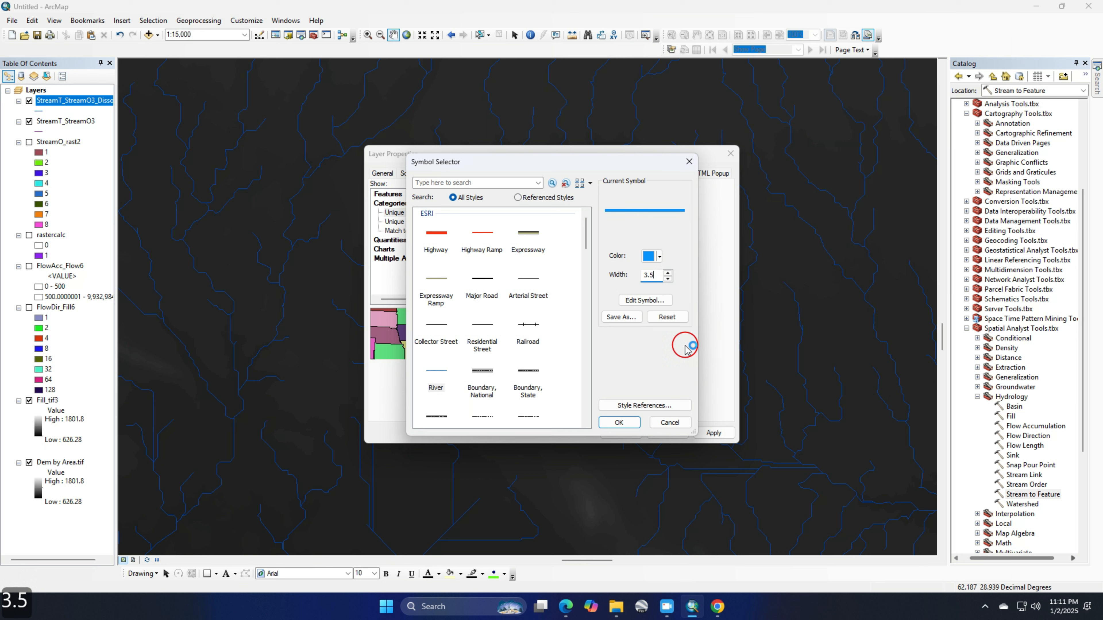
click(618, 422)
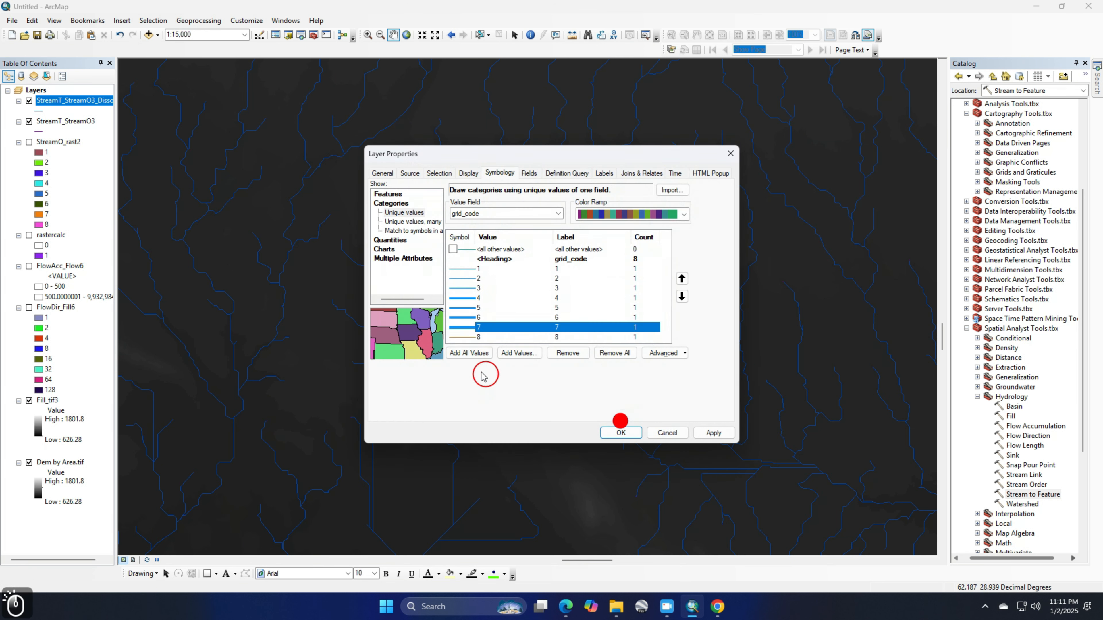
Give grid_code value 8 the River line symbol with a width of 4 and apply the symbology to the dissolved stream layer
double_click(465, 336)
click(442, 374)
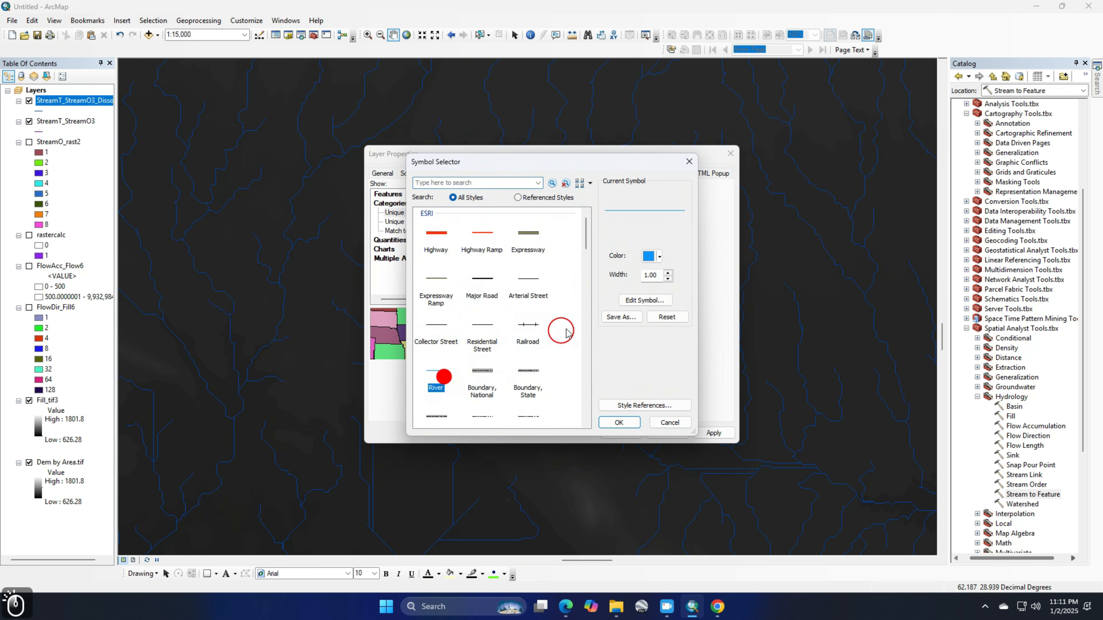
text(4)
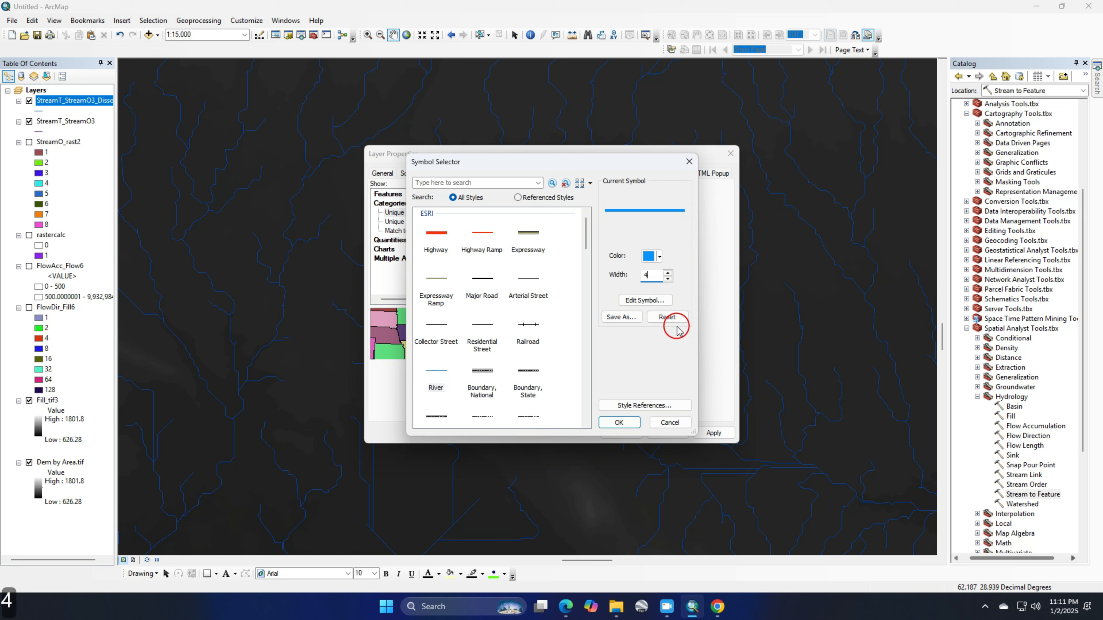
click(619, 422)
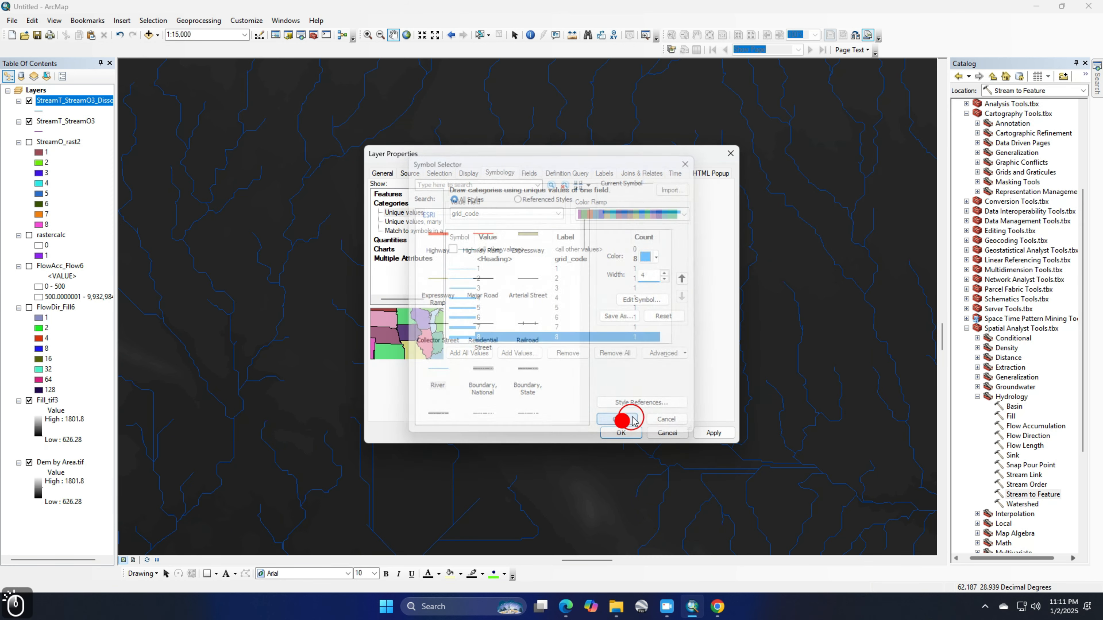
click(621, 433)
Hide the Fill_tif3 raster and the undissolved StreamT_StreamO3 layer, leaving the dissolved streams over the DEM
scroll(611, 365, up, 1)
scroll(610, 365, up, 4)
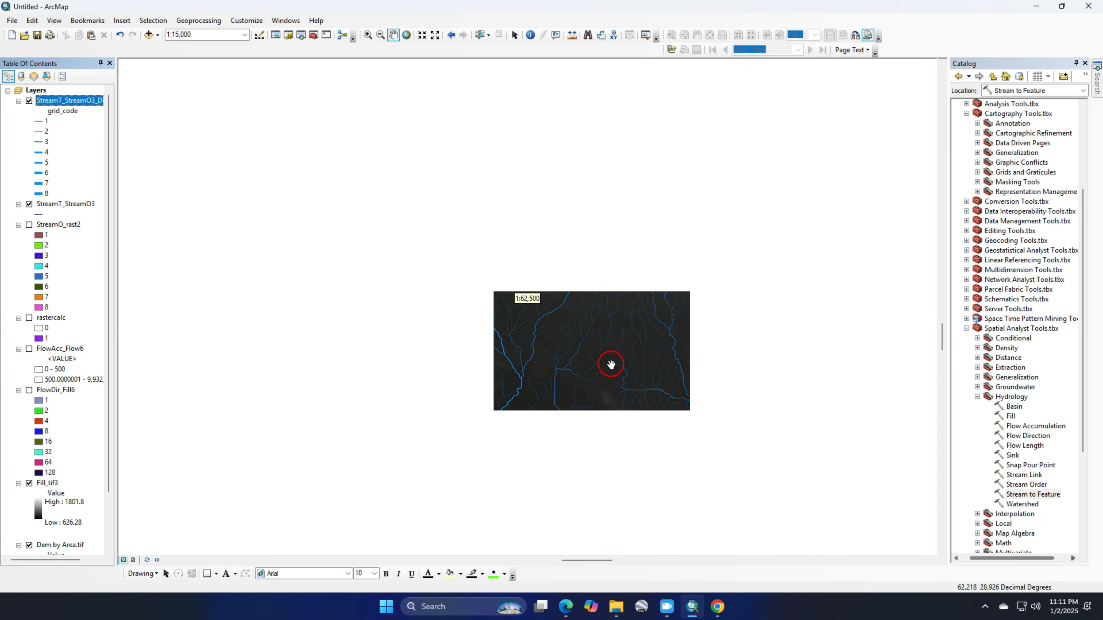
scroll(611, 365, up, 2)
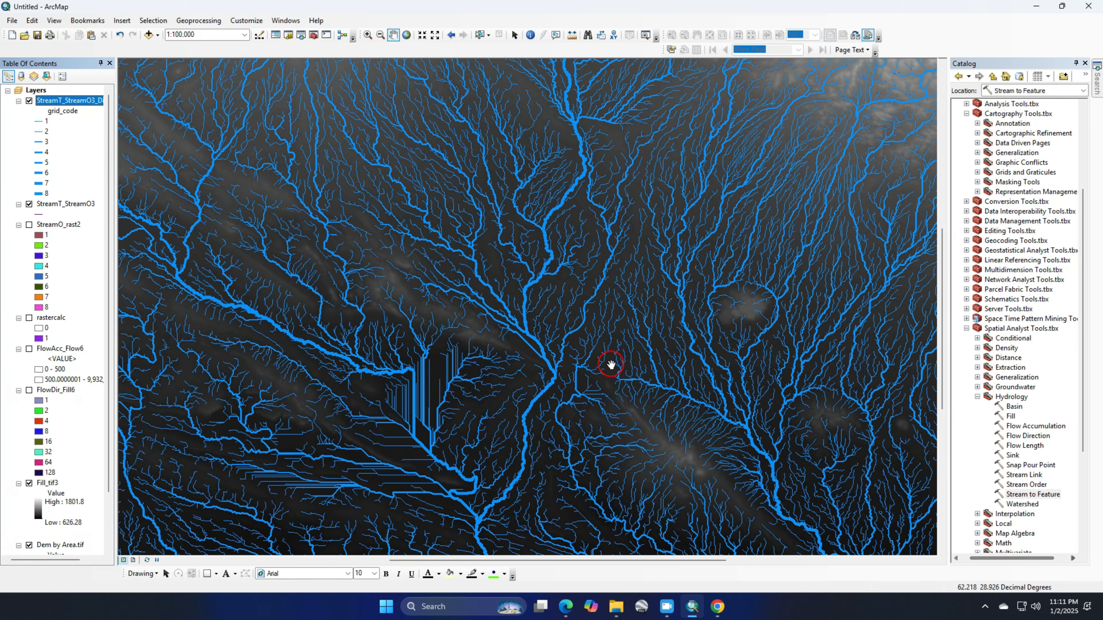
scroll(610, 407, up, 2)
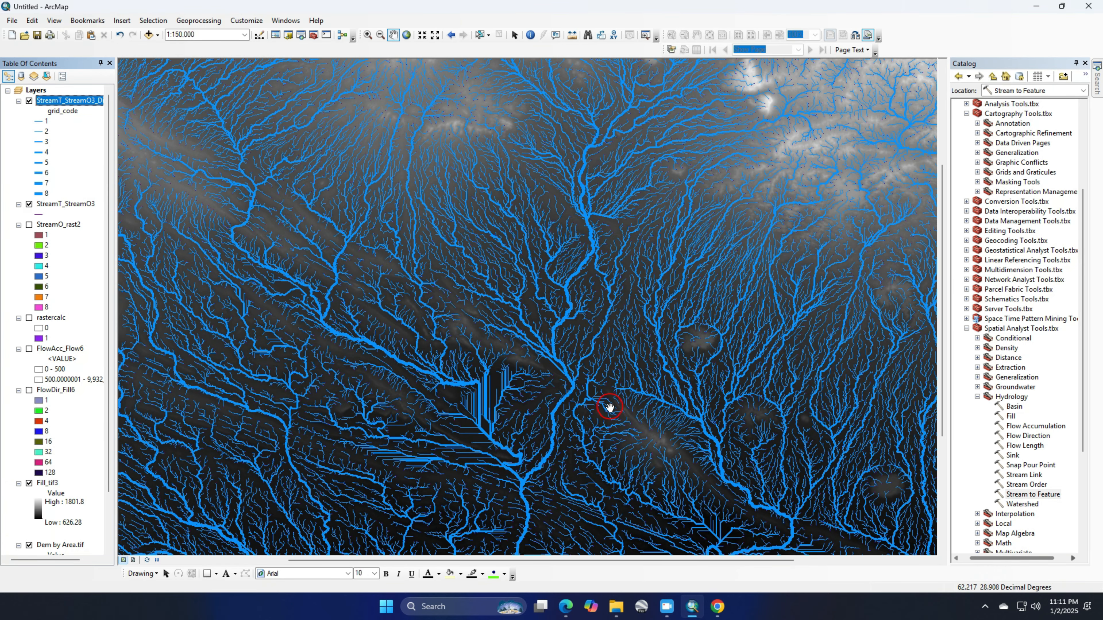
click(29, 483)
scroll(43, 489, down, 2)
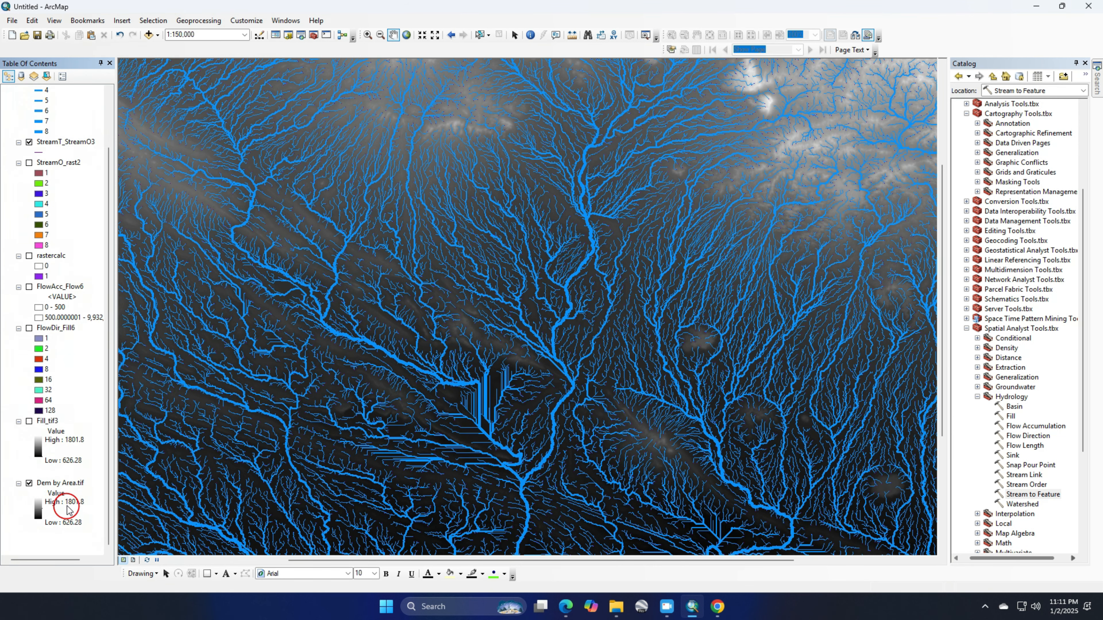
scroll(27, 244, up, 2)
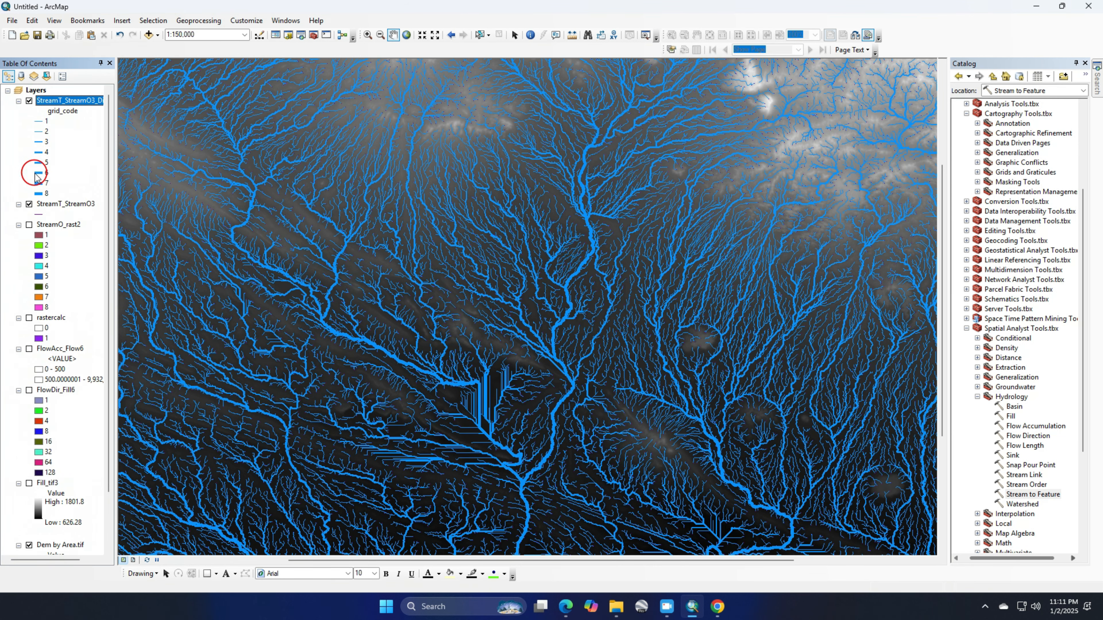
click(29, 204)
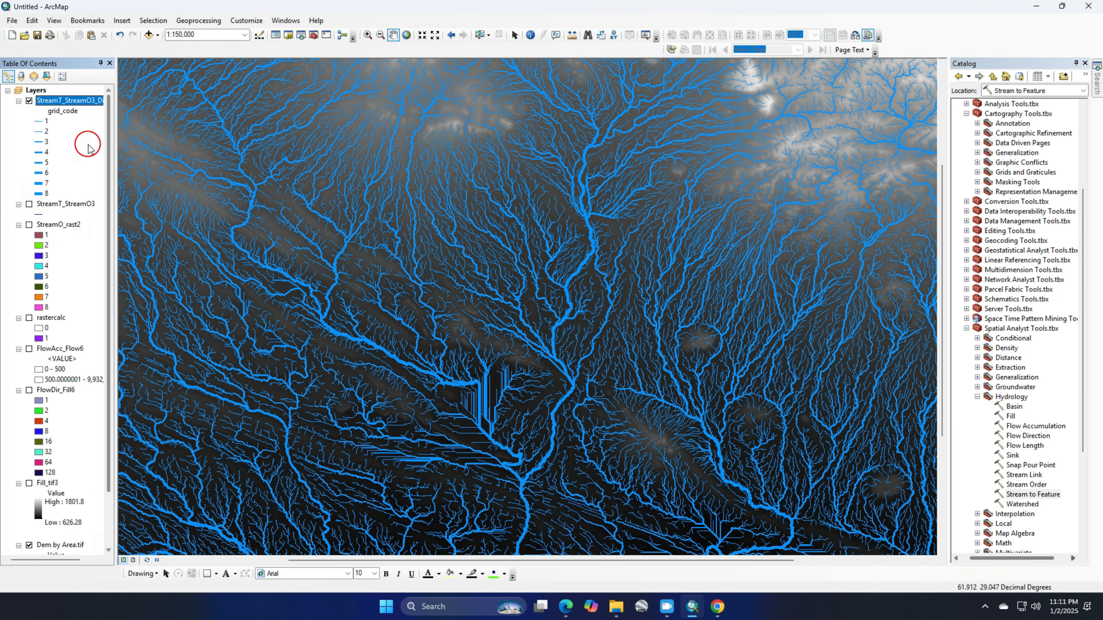
Change the Dem by Area.tif color ramp to green-yellow-red, with red for the highest elevations
scroll(70, 376, down, 2)
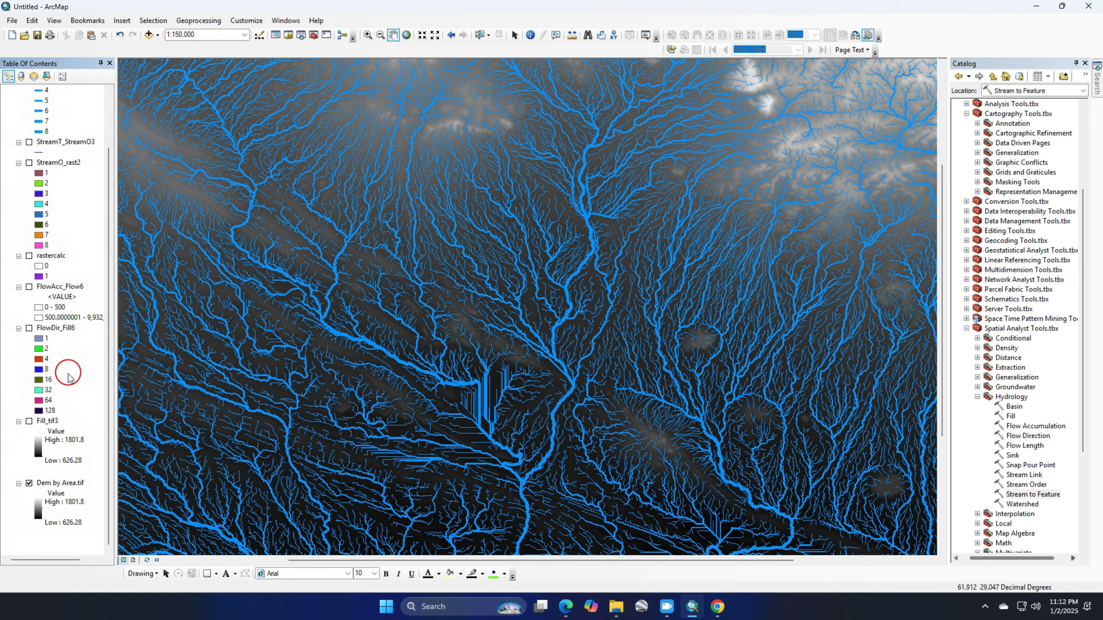
click(39, 505)
click(131, 544)
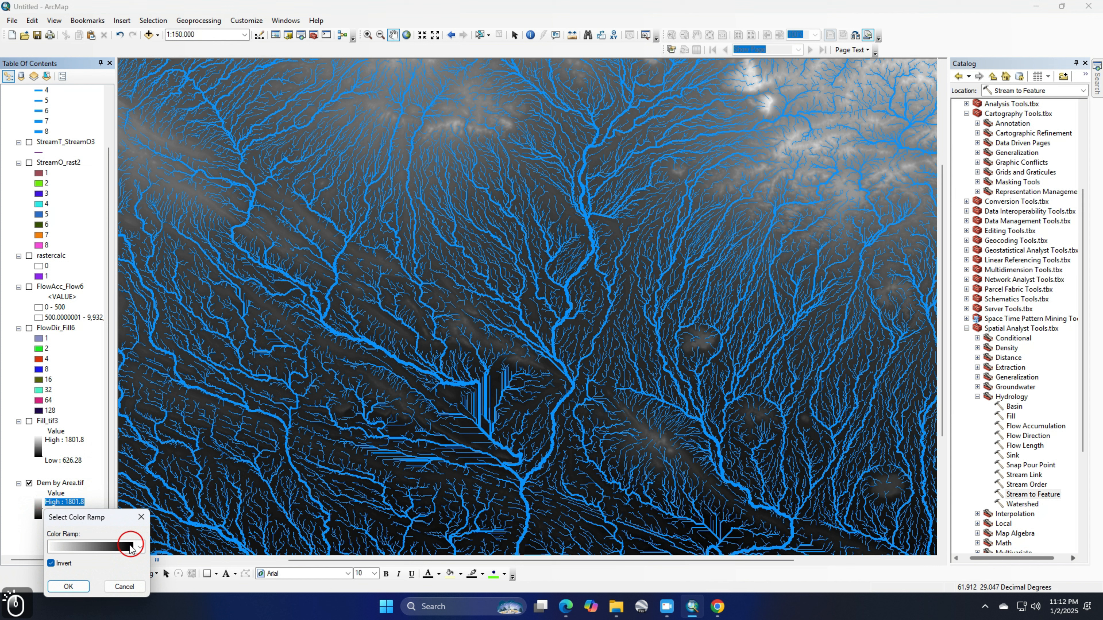
click(99, 314)
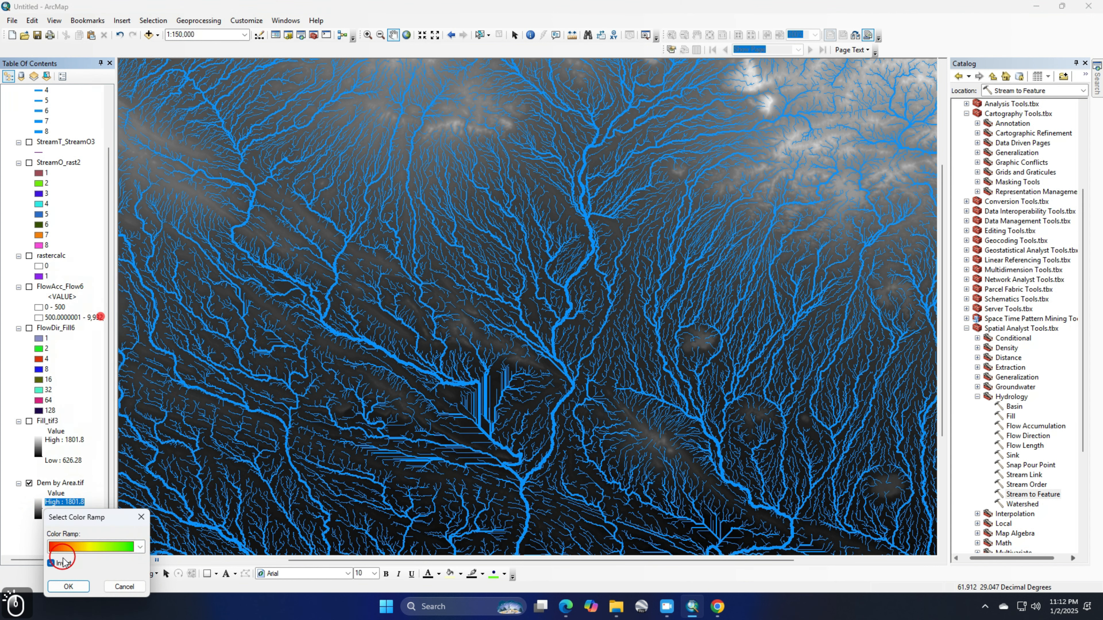
click(68, 585)
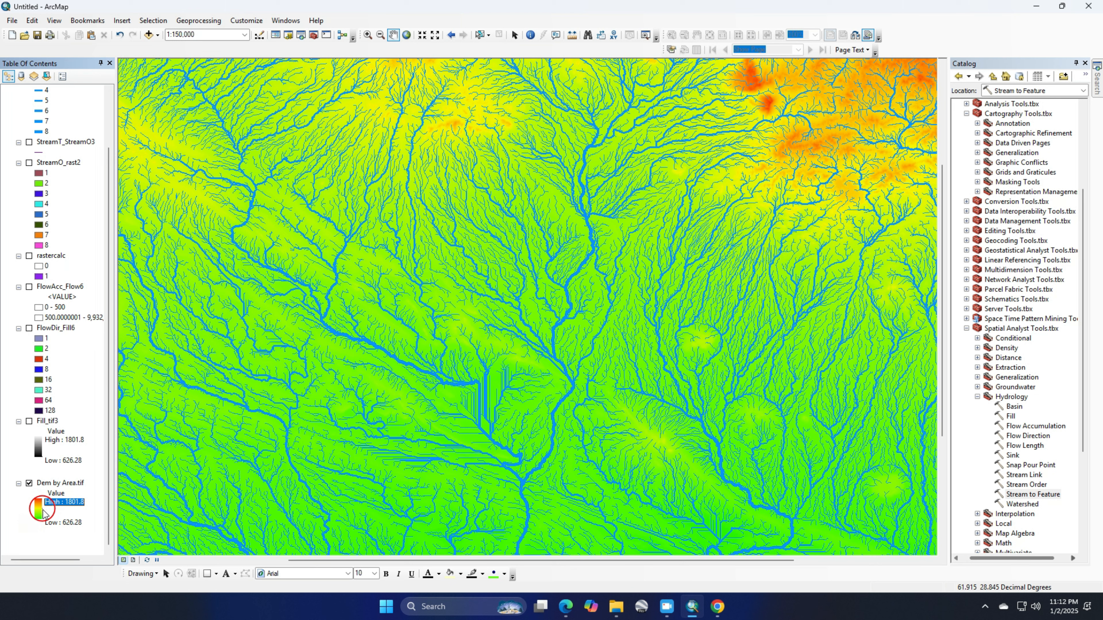
Turn on the hillshade effect in the symbology of the Dem by Area.tif layer
double_click(53, 484)
click(530, 184)
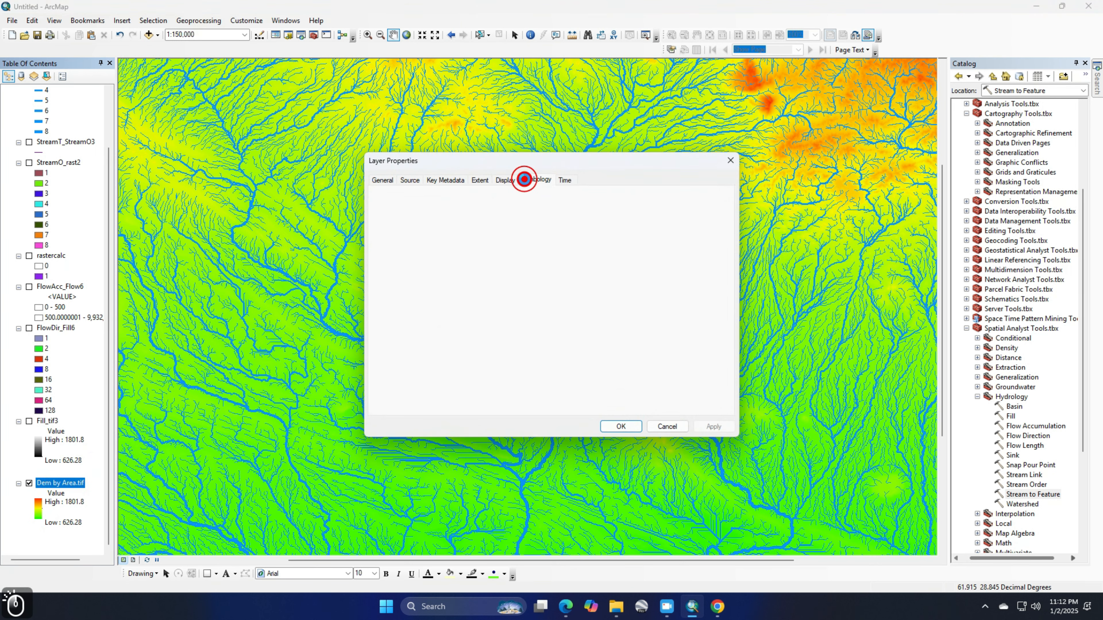
click(464, 332)
click(621, 426)
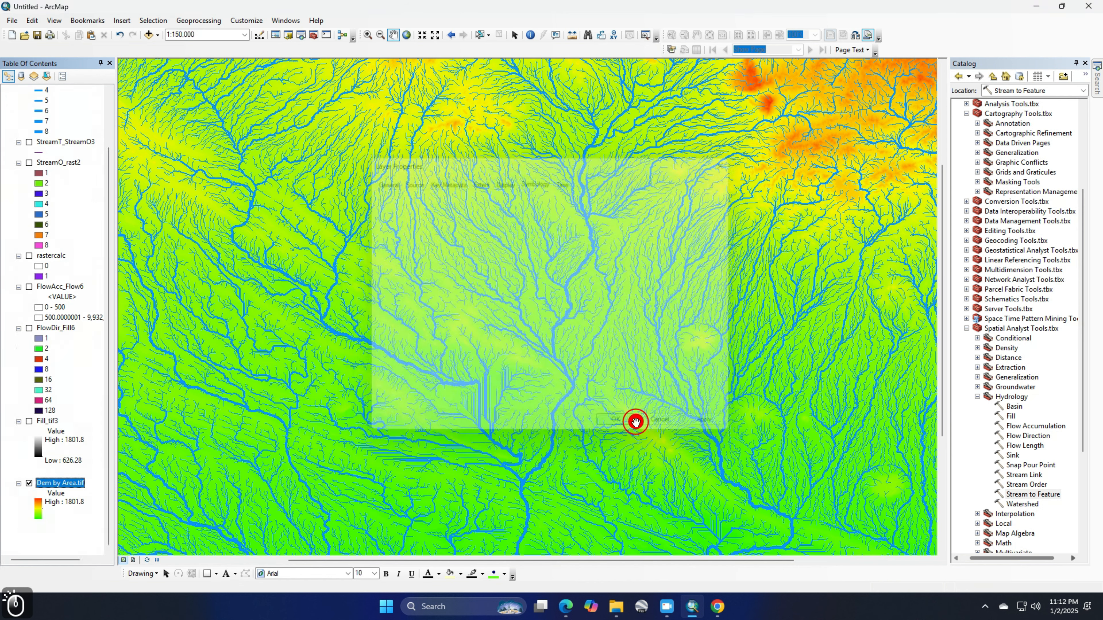
Examine the stream network over the colored DEM and identify the attributes of the main stream near the map's center
scroll(559, 423, up, 2)
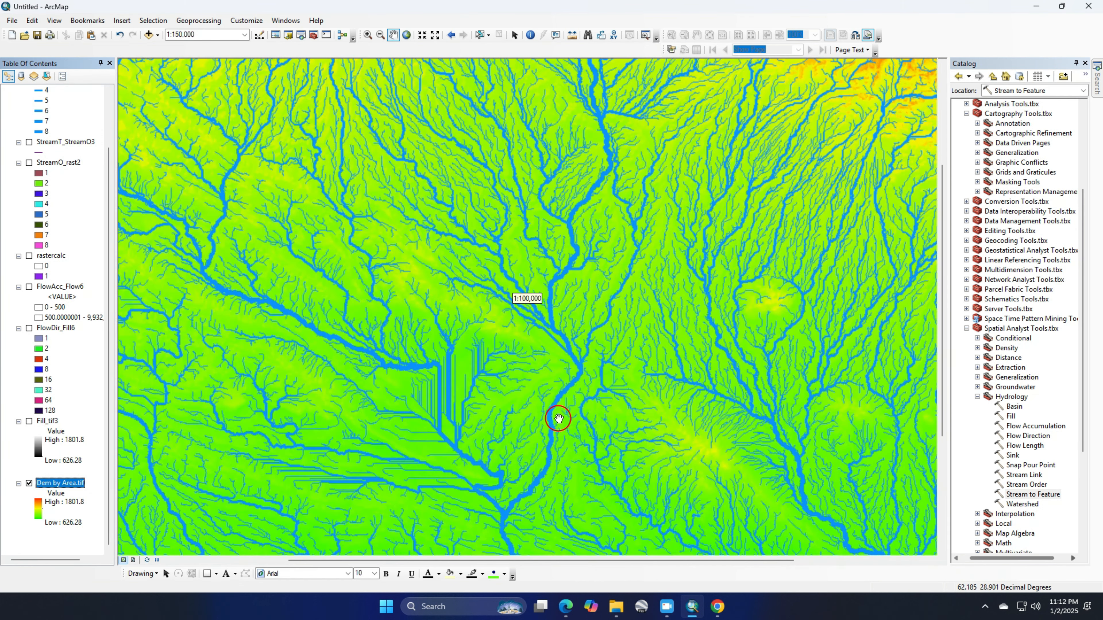
scroll(568, 414, down, 2)
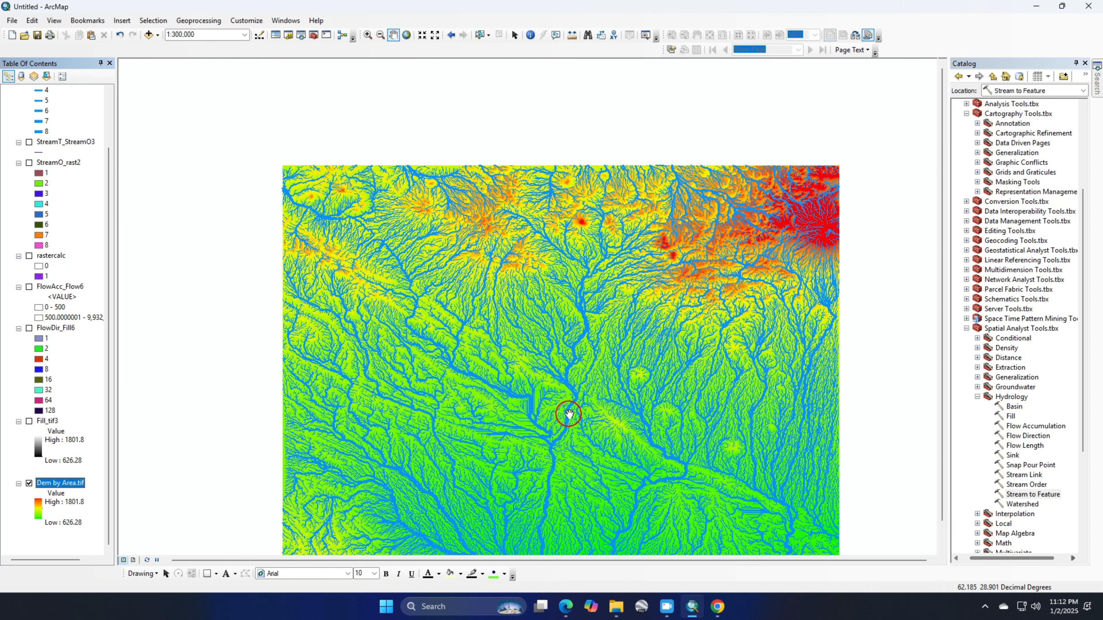
scroll(575, 410, down, 2)
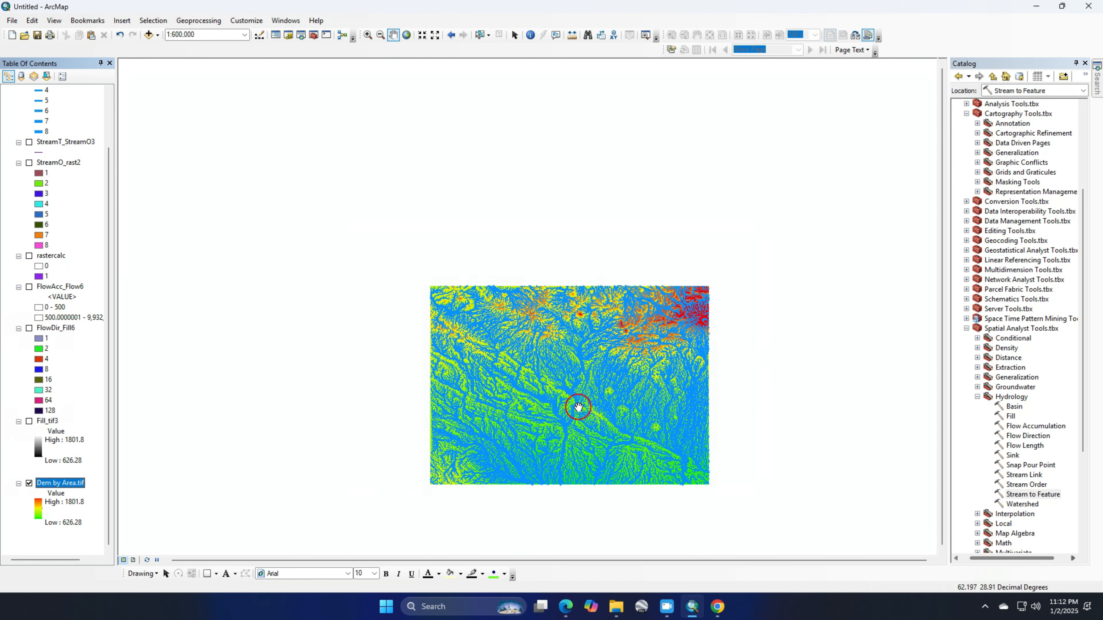
scroll(579, 430, up, 1)
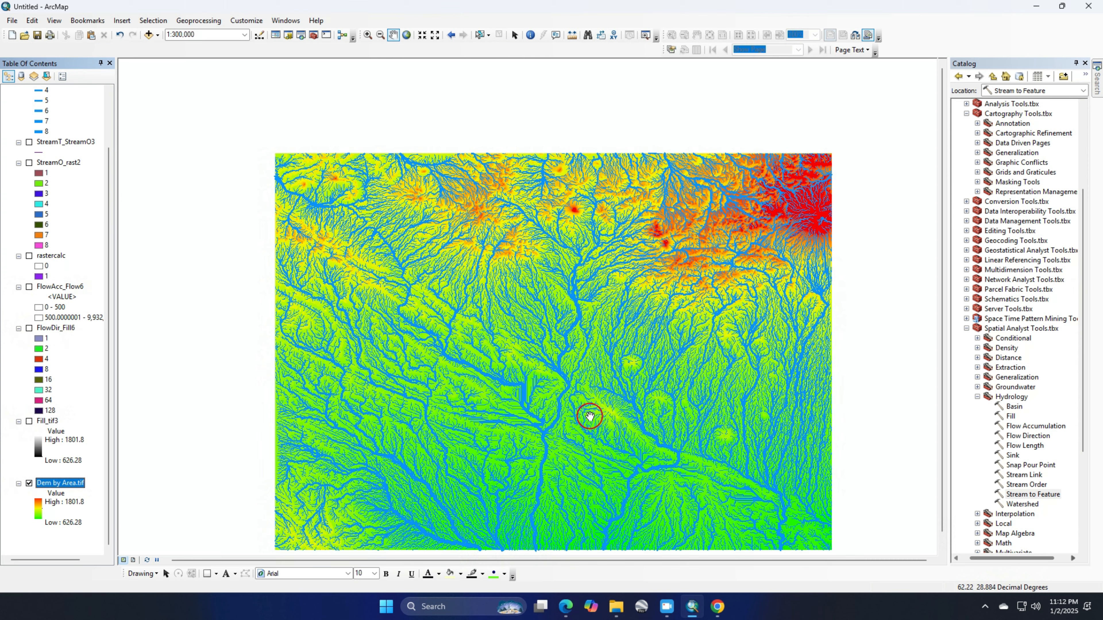
scroll(589, 416, up, 1)
scroll(589, 416, up, 1)
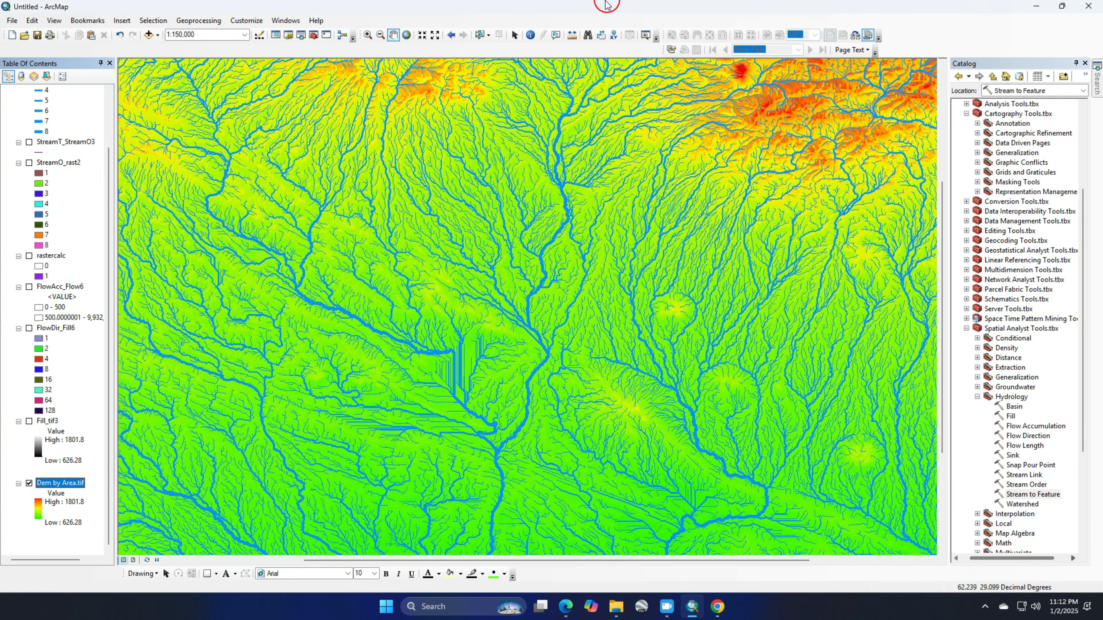
click(526, 36)
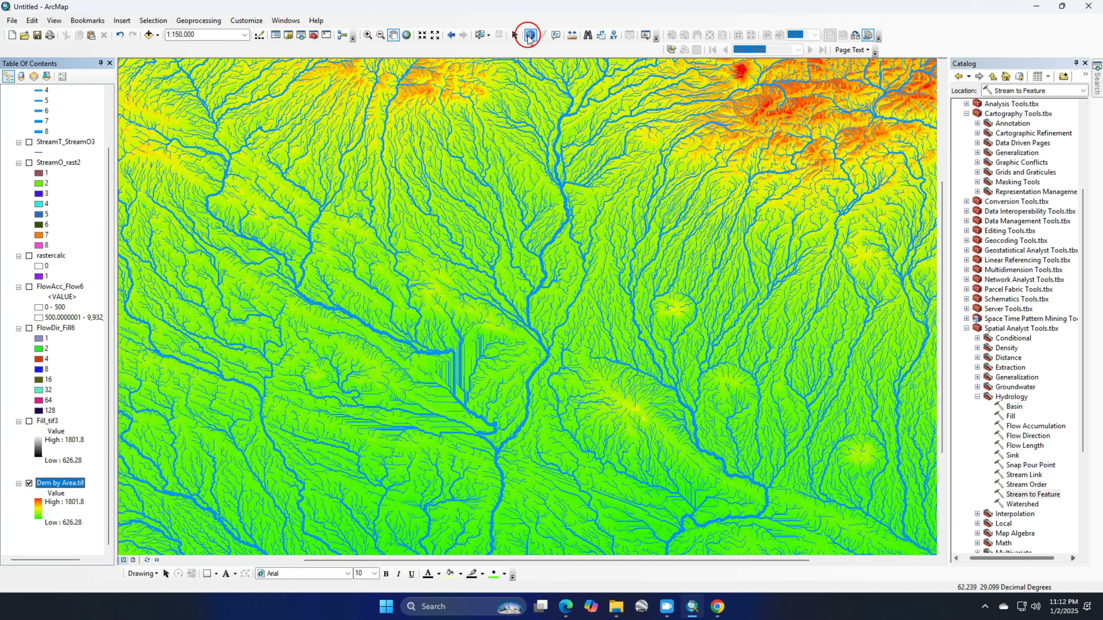
click(539, 369)
scroll(541, 373, up, 2)
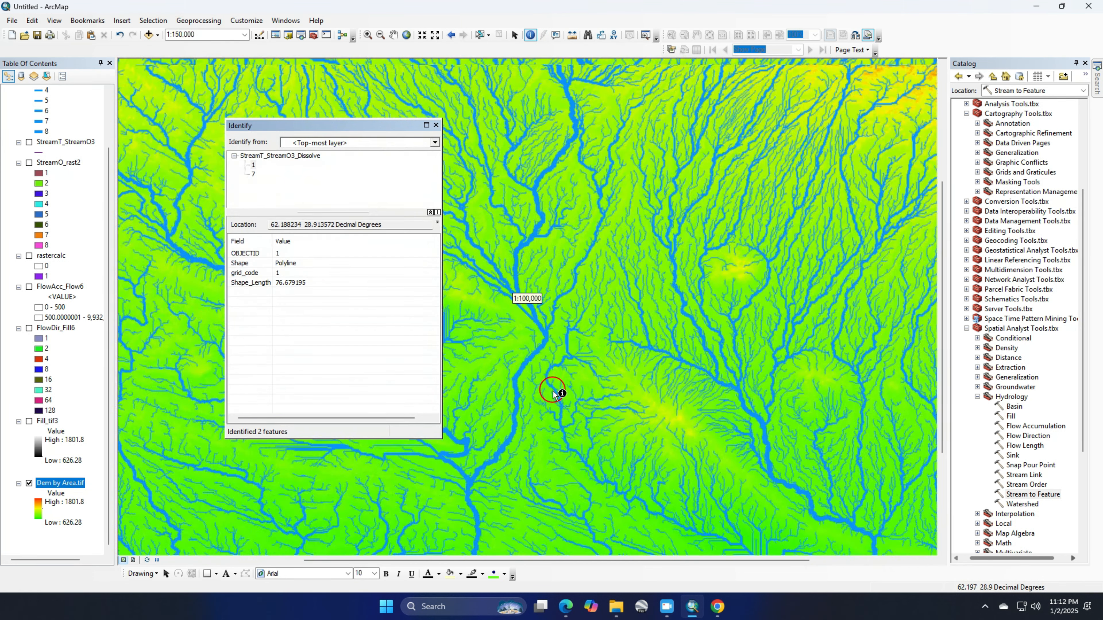
Identify the attributes of the main stream near the map's center and of the tributary joining it from the northwest
click(436, 125)
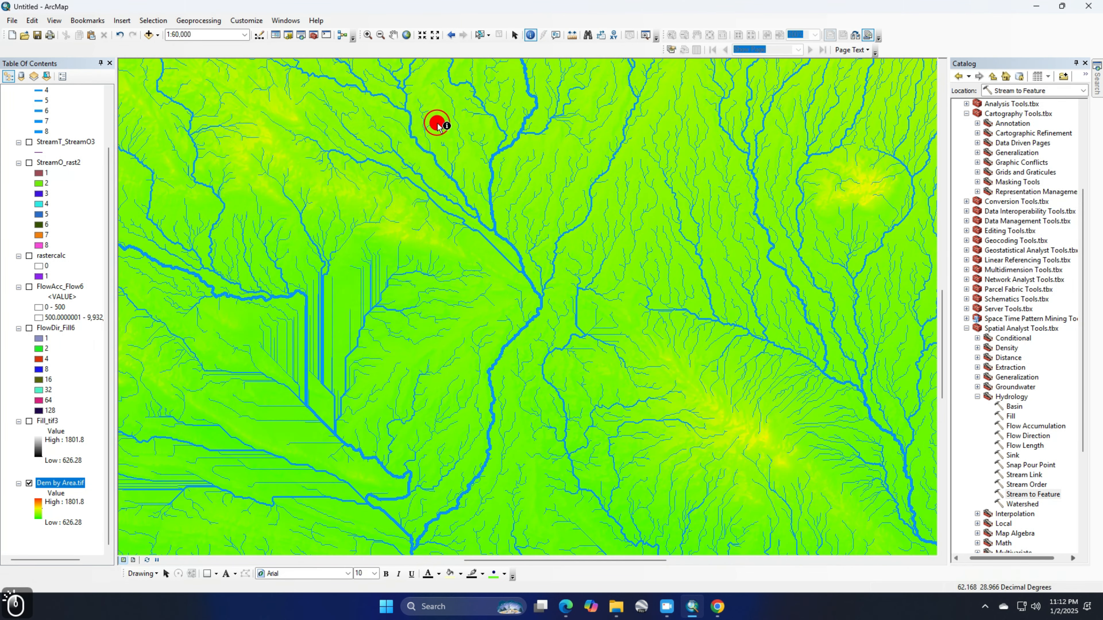
click(523, 331)
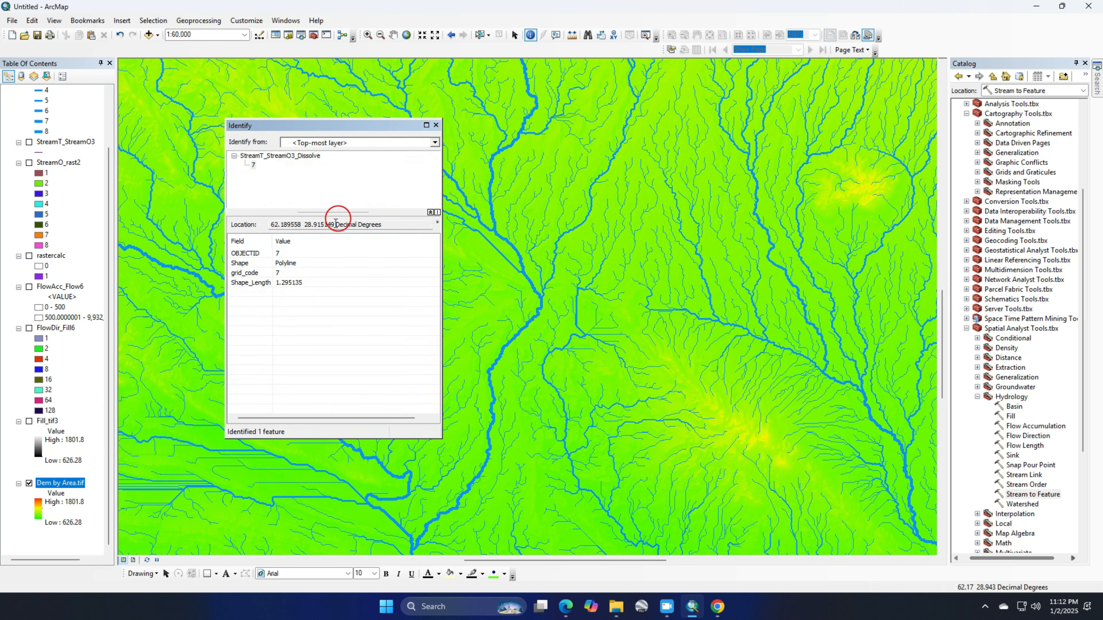
click(436, 126)
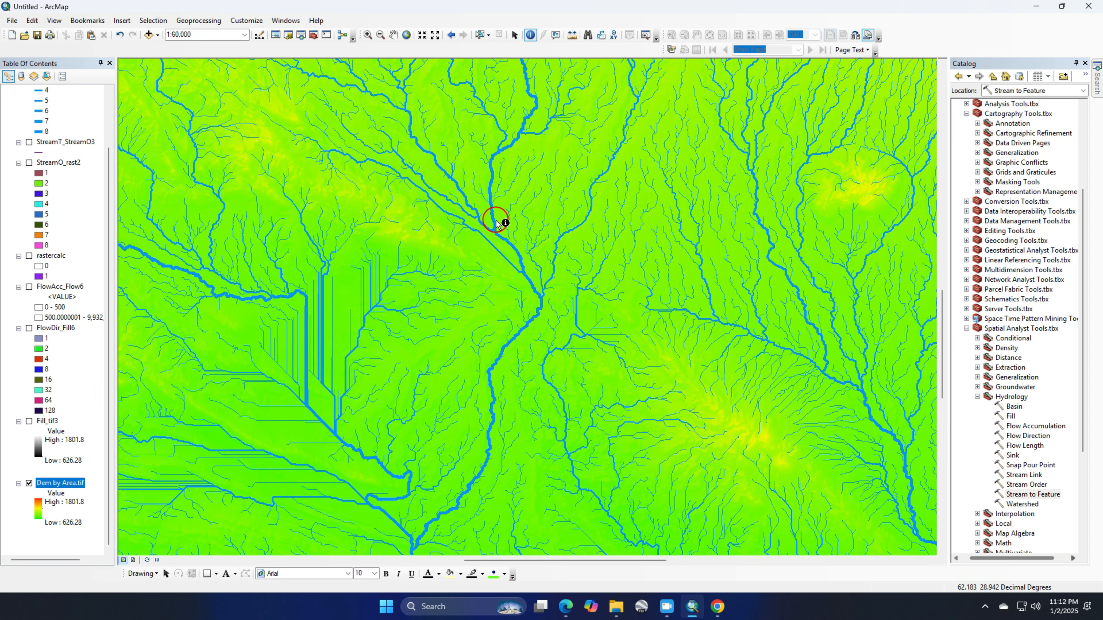
click(465, 195)
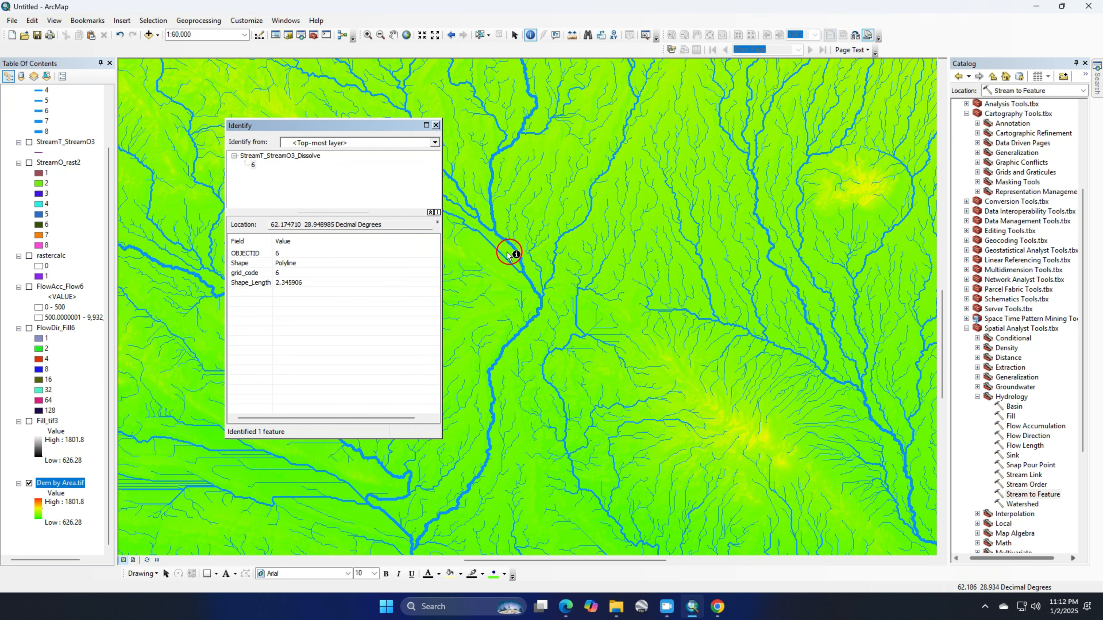
click(435, 125)
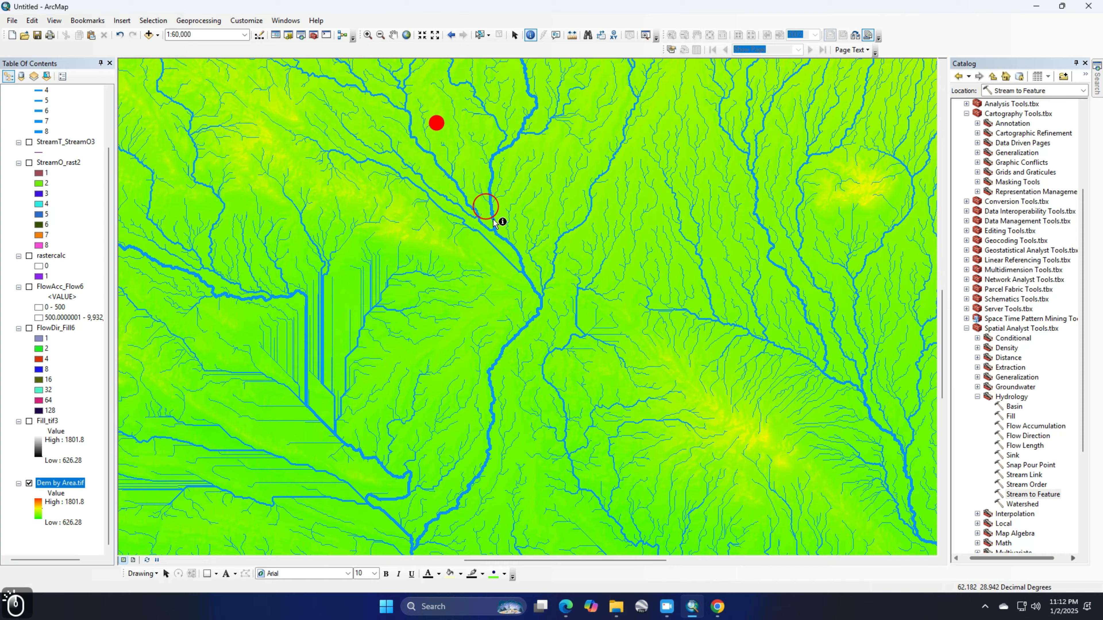
Identify the grid codes of the southeastern stream and of the main stream below the confluence near the map's south edge
scroll(603, 322, down, 4)
scroll(603, 321, up, 5)
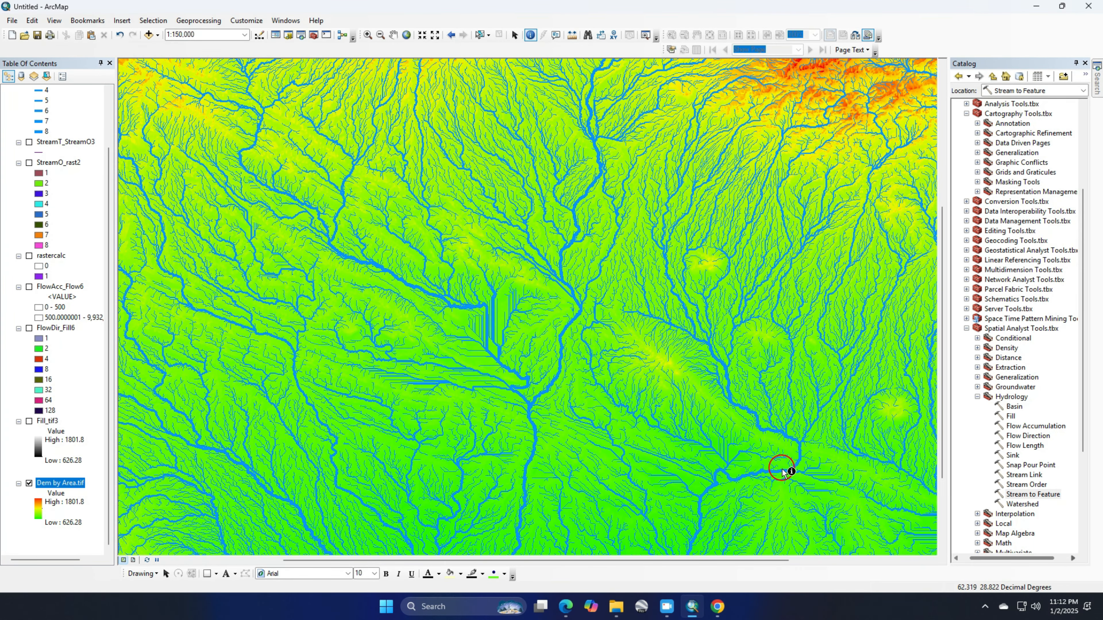
click(782, 472)
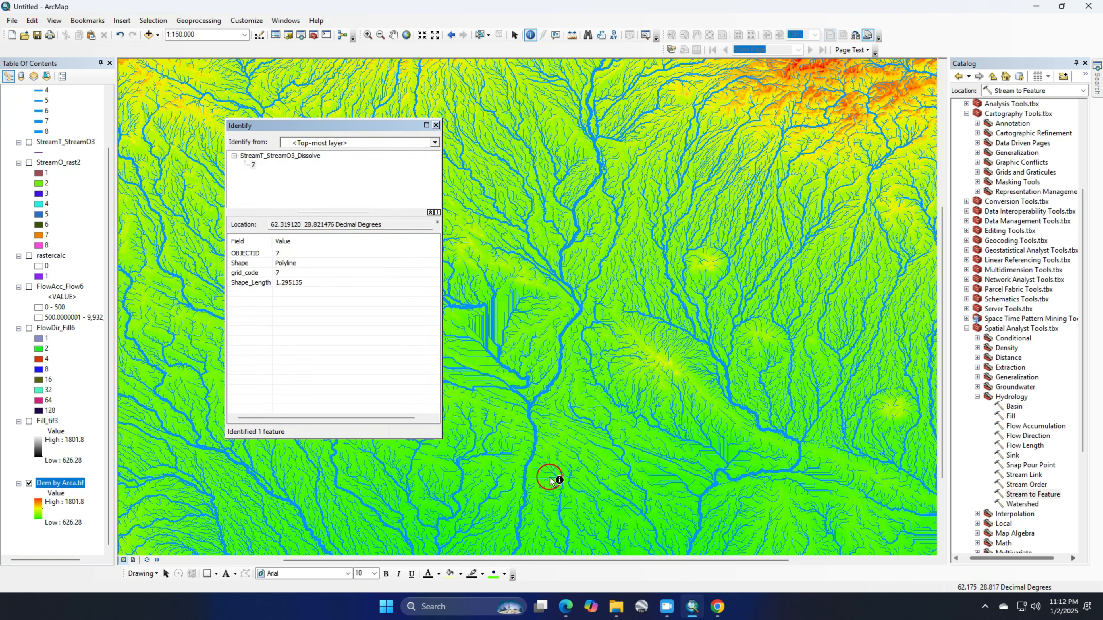
click(532, 461)
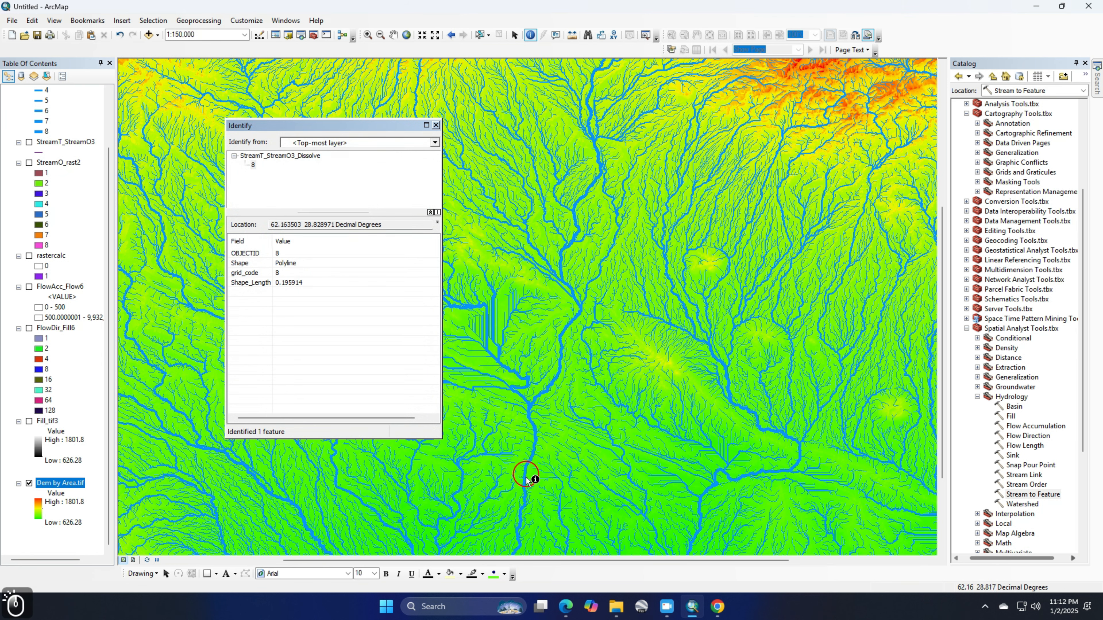
click(520, 471)
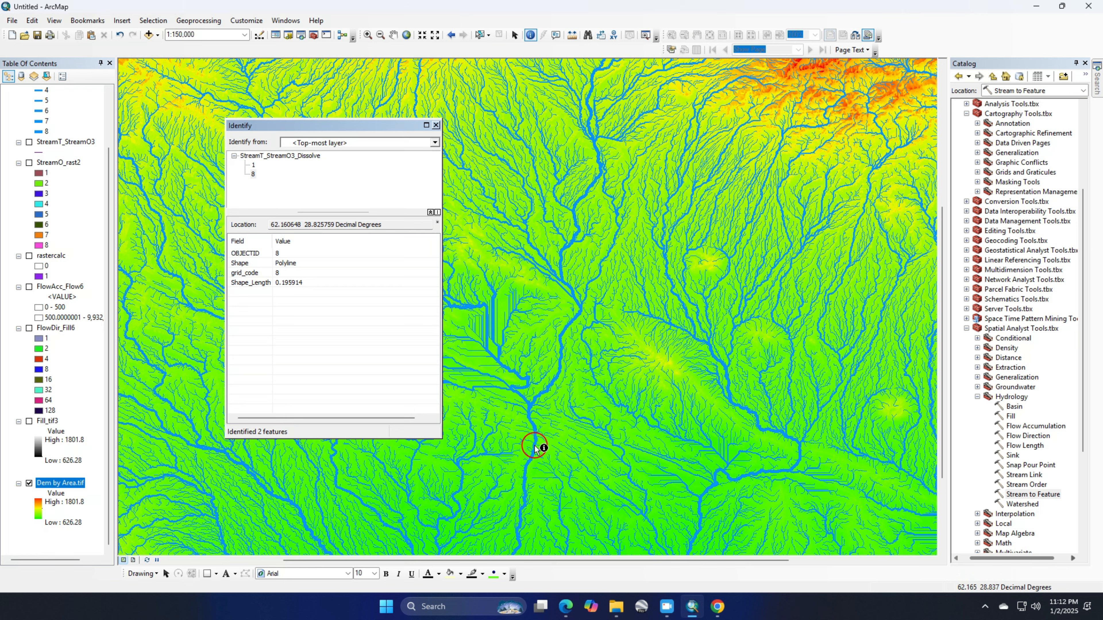
click(534, 446)
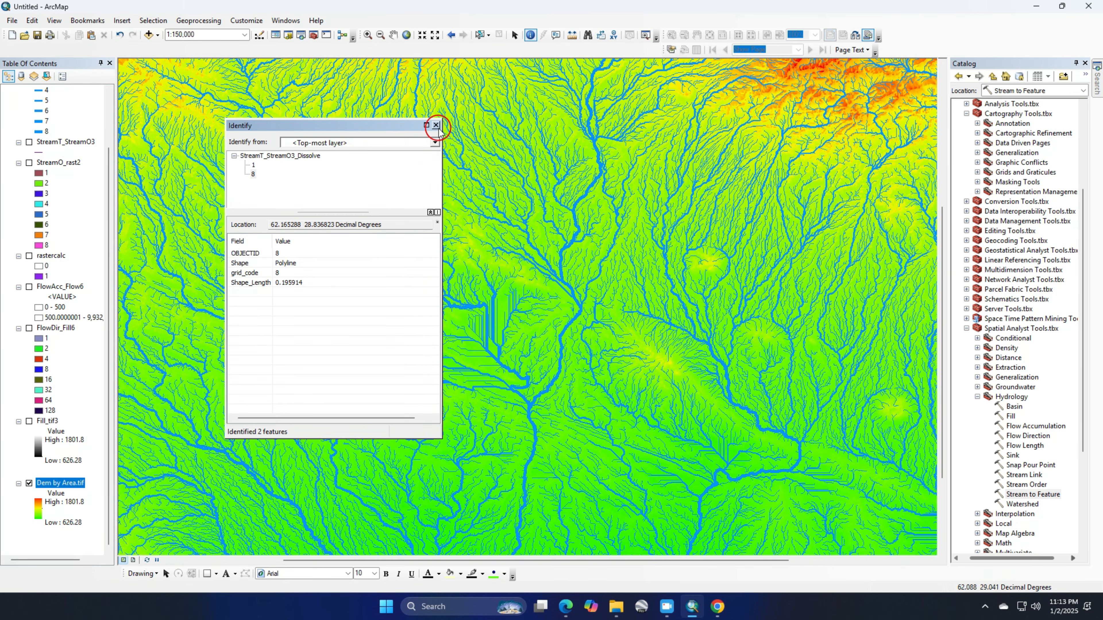
click(436, 125)
Run the Basin tool on the FlowDir_Fill6 raster with the default output, and hide the dissolved streams layer
scroll(614, 265, up, 3)
scroll(613, 268, up, 1)
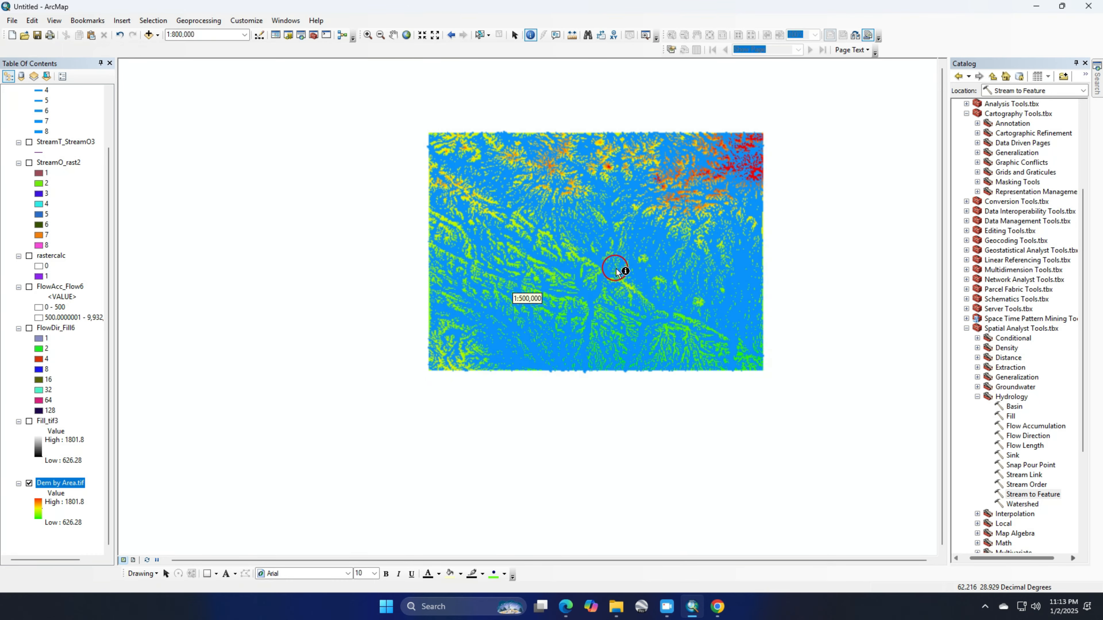
scroll(617, 272, down, 3)
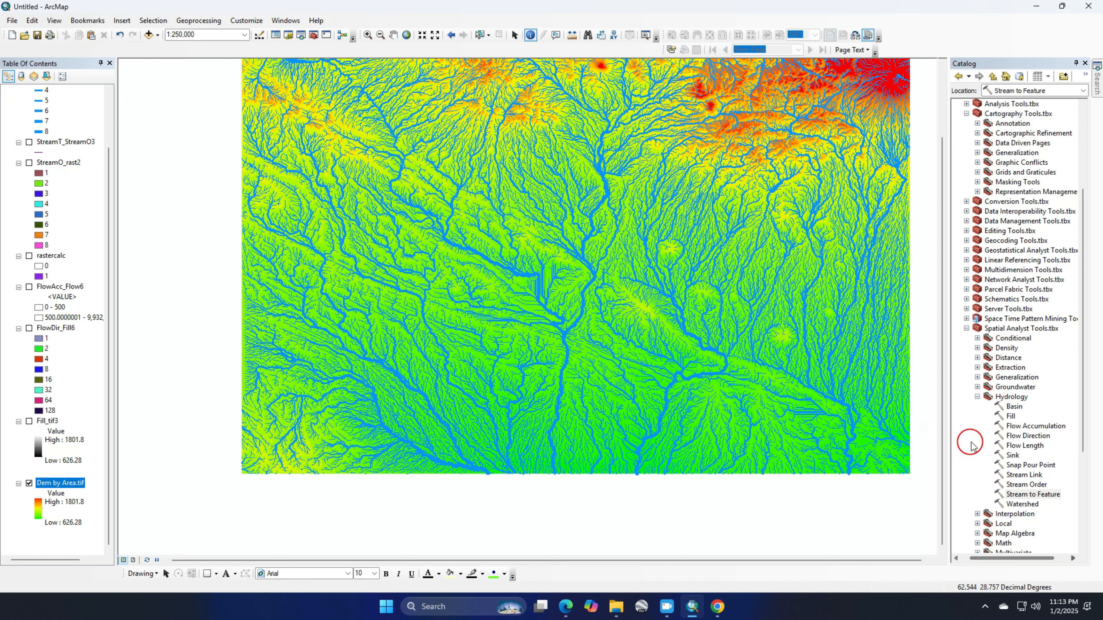
double_click(1014, 407)
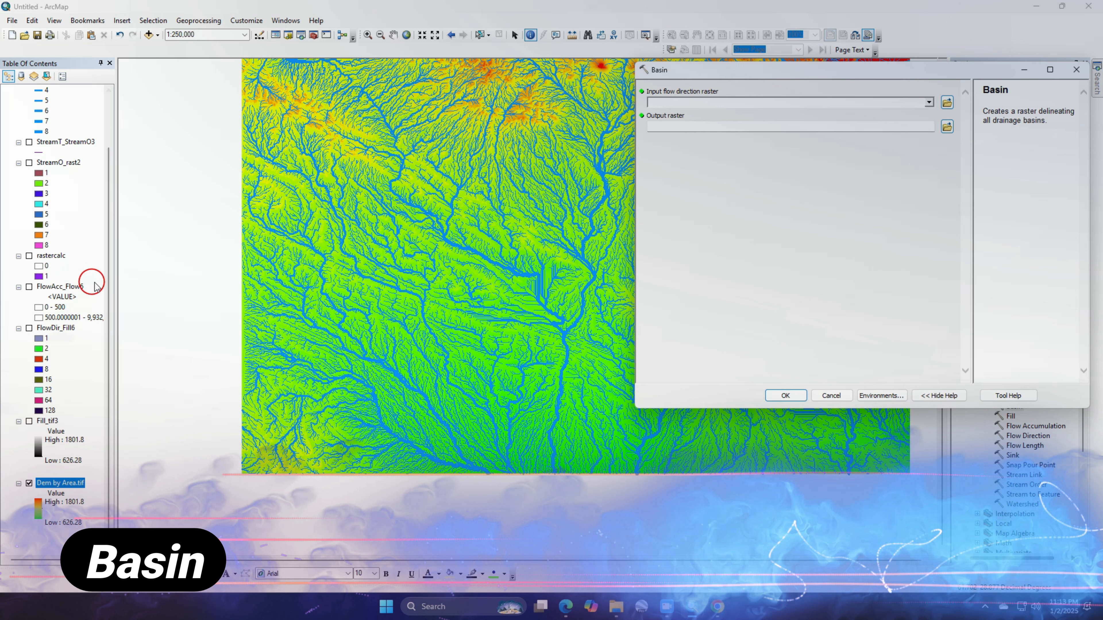
drag(60, 329, 709, 104)
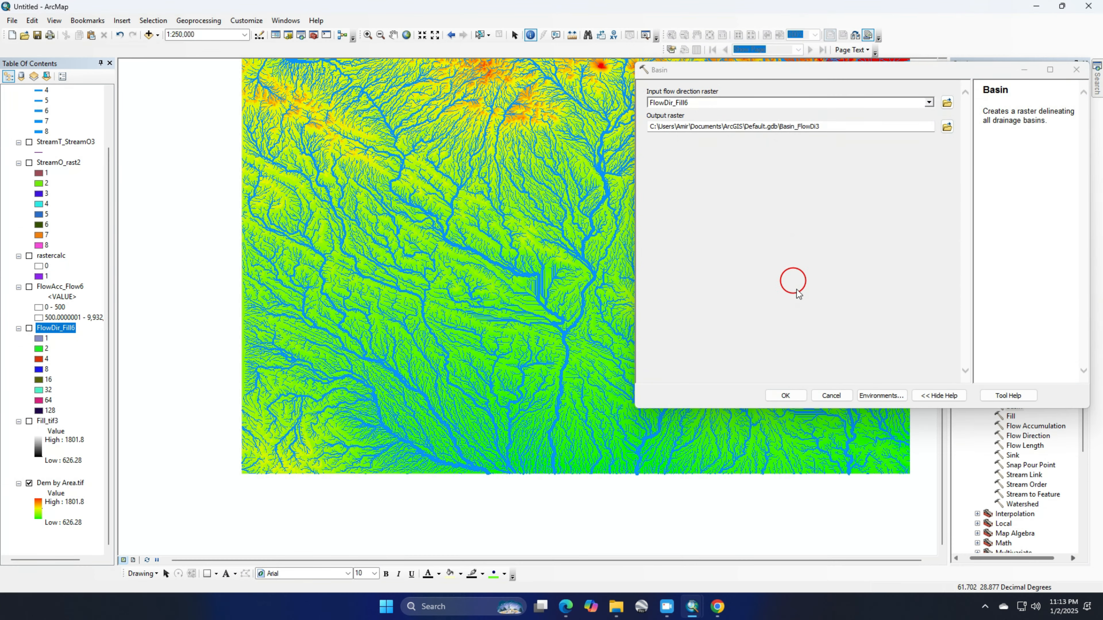
click(785, 395)
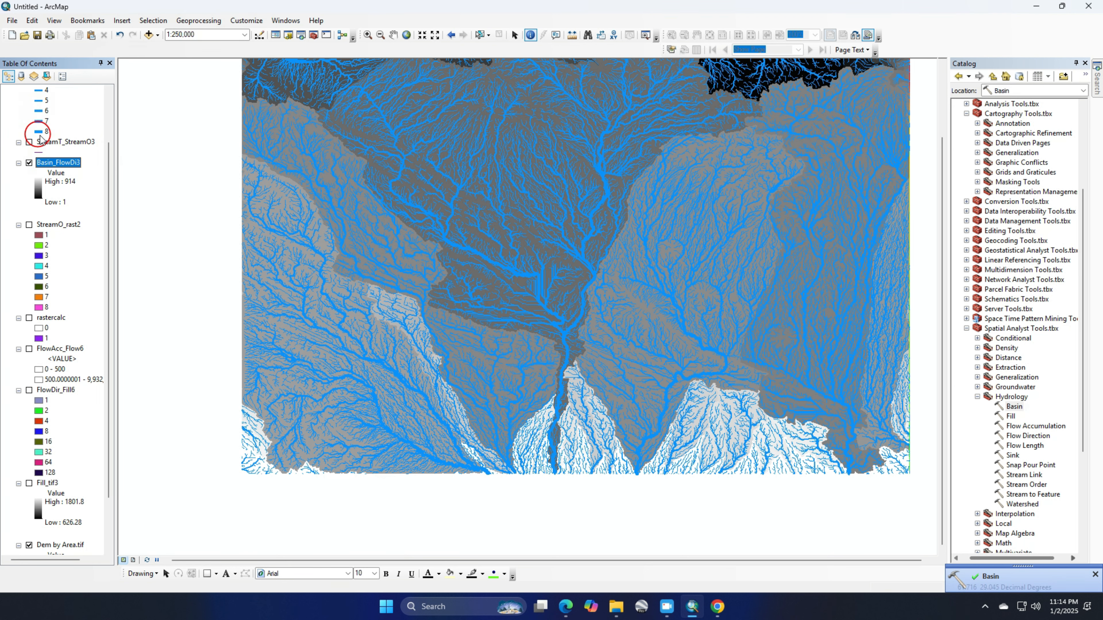
scroll(40, 138, up, 3)
click(29, 100)
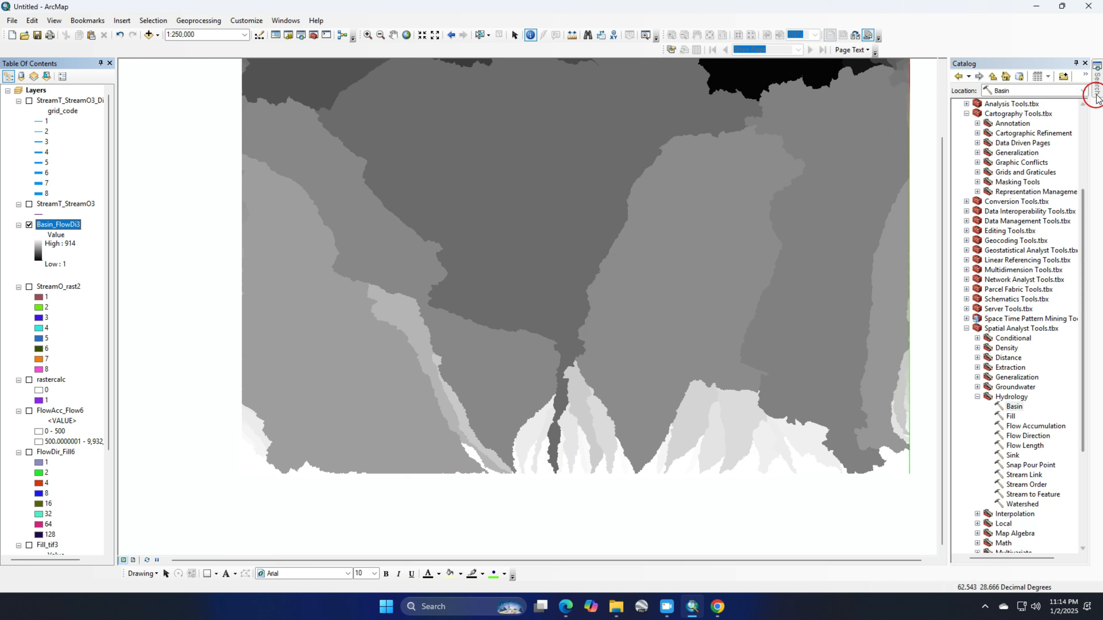
Search the tools for "raster to polygone" and open the Raster to Polygon tool
click(1097, 82)
click(1009, 111)
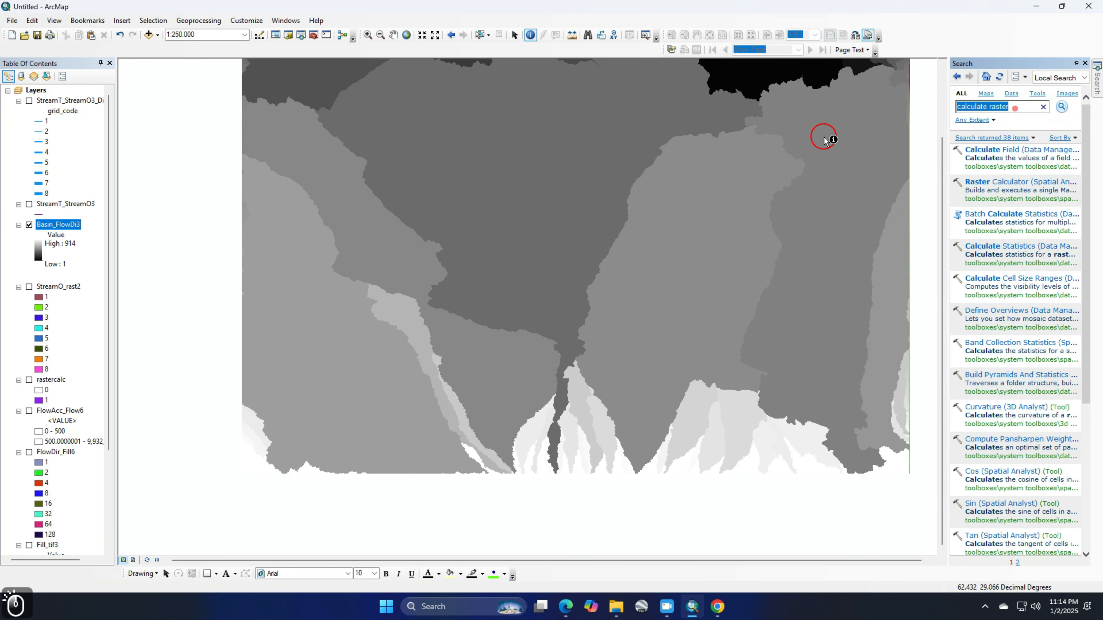
text(ras)
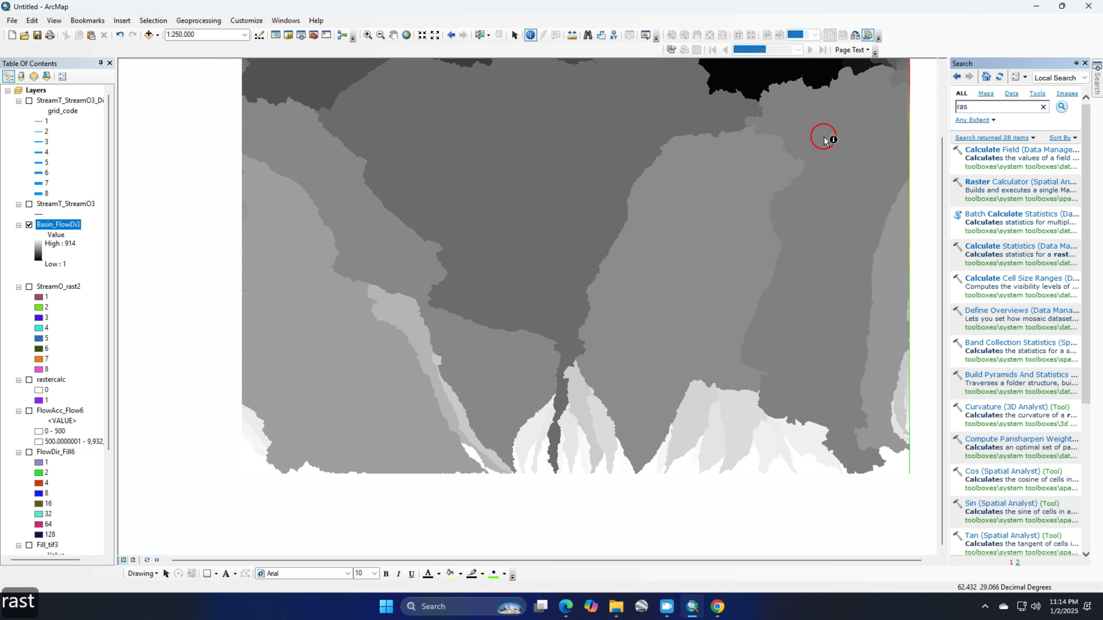
text(ter to polyg)
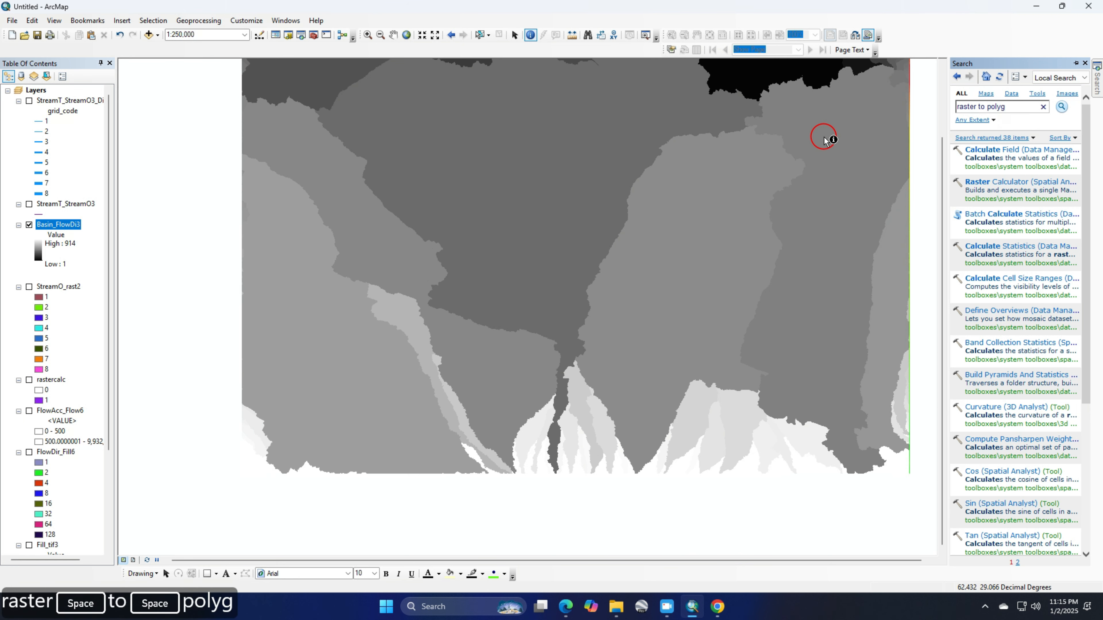
text(one)
key(Return)
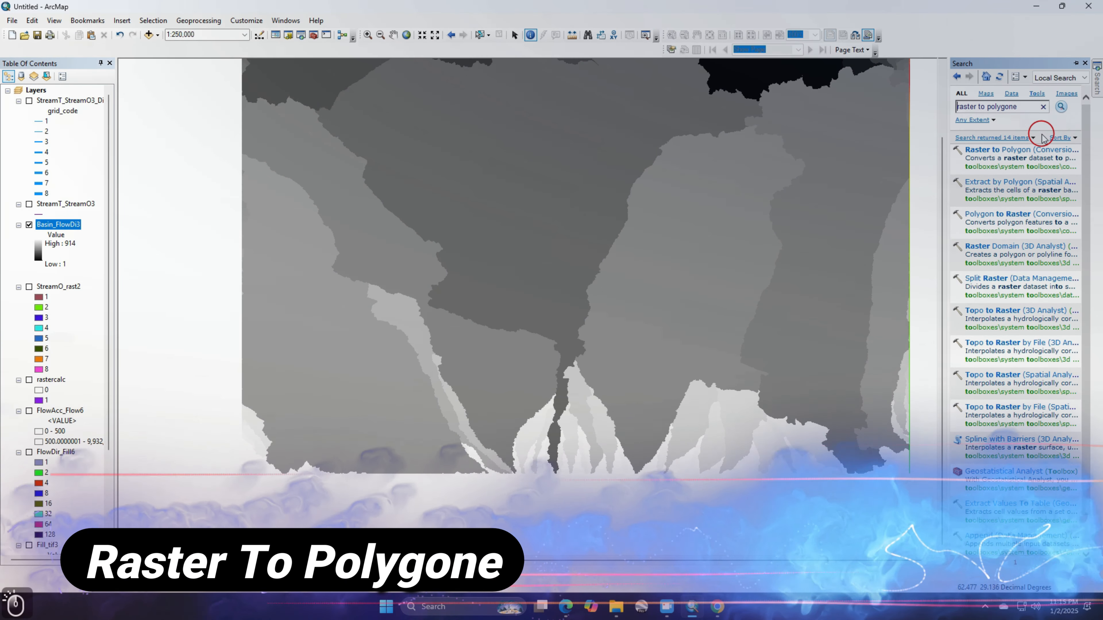
click(1001, 152)
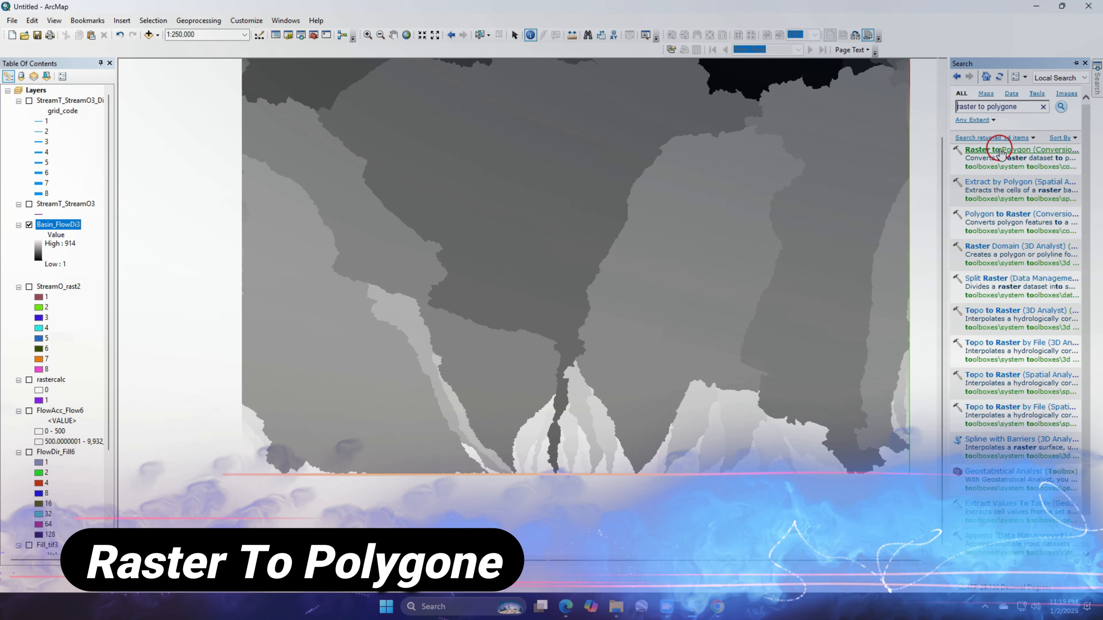
click(998, 153)
click(990, 150)
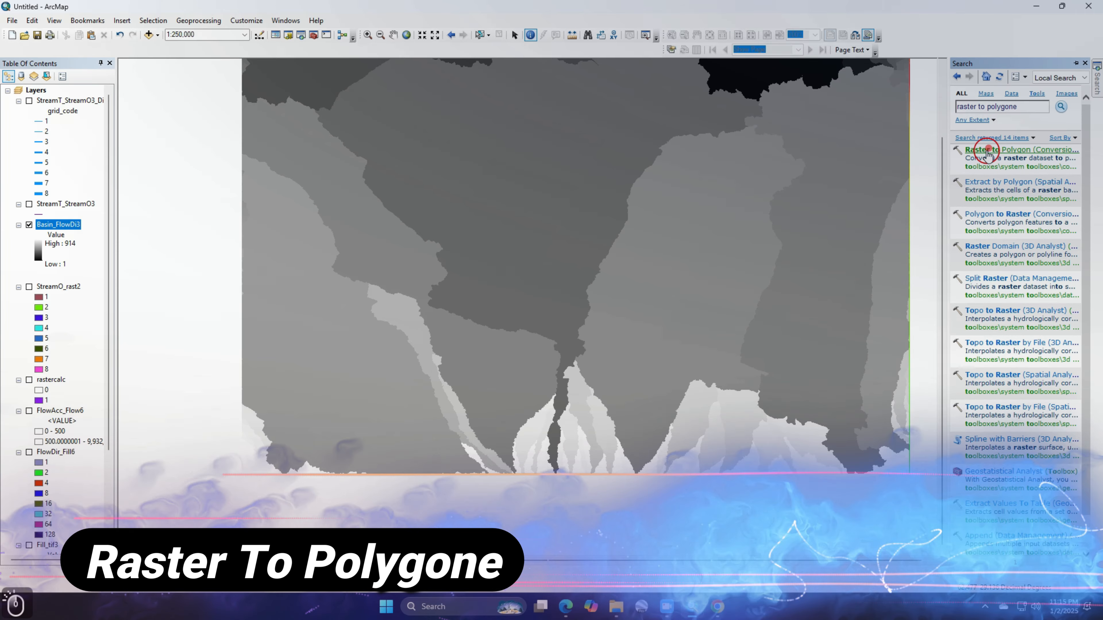
click(990, 148)
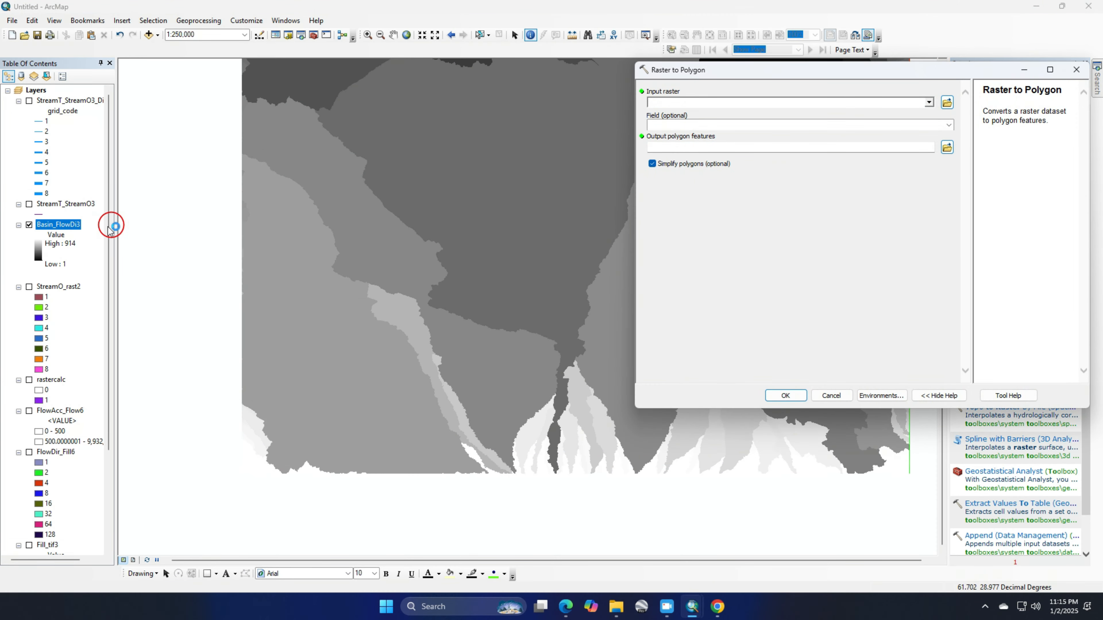
Convert the Basin_FlowDi3 raster to polygons using the Value field, with simplified polygons and the default output
drag(56, 225, 673, 104)
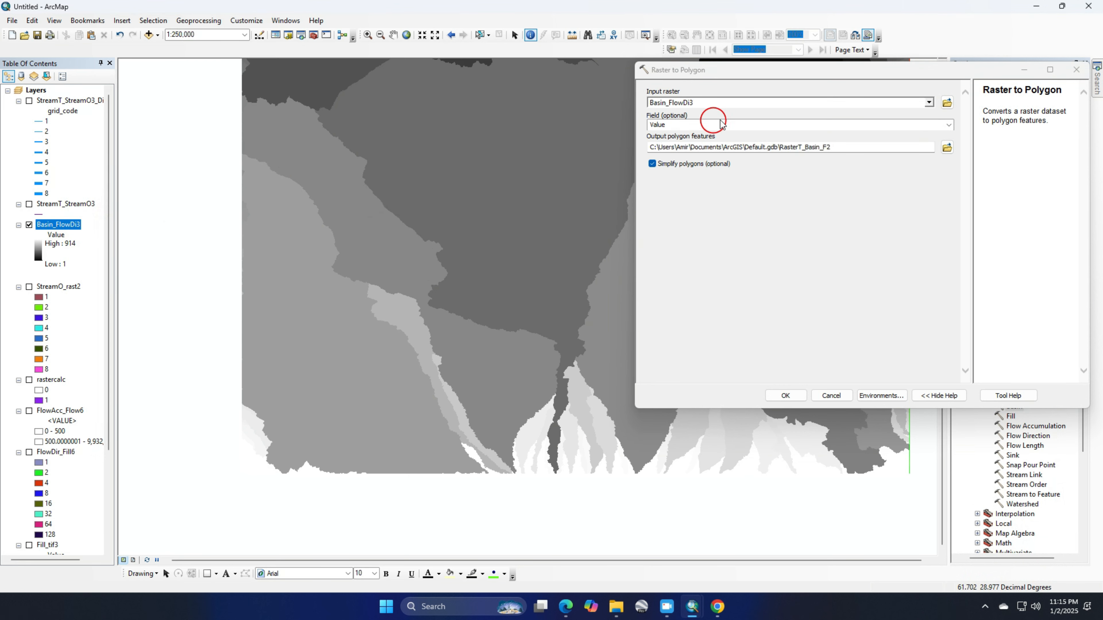
click(958, 130)
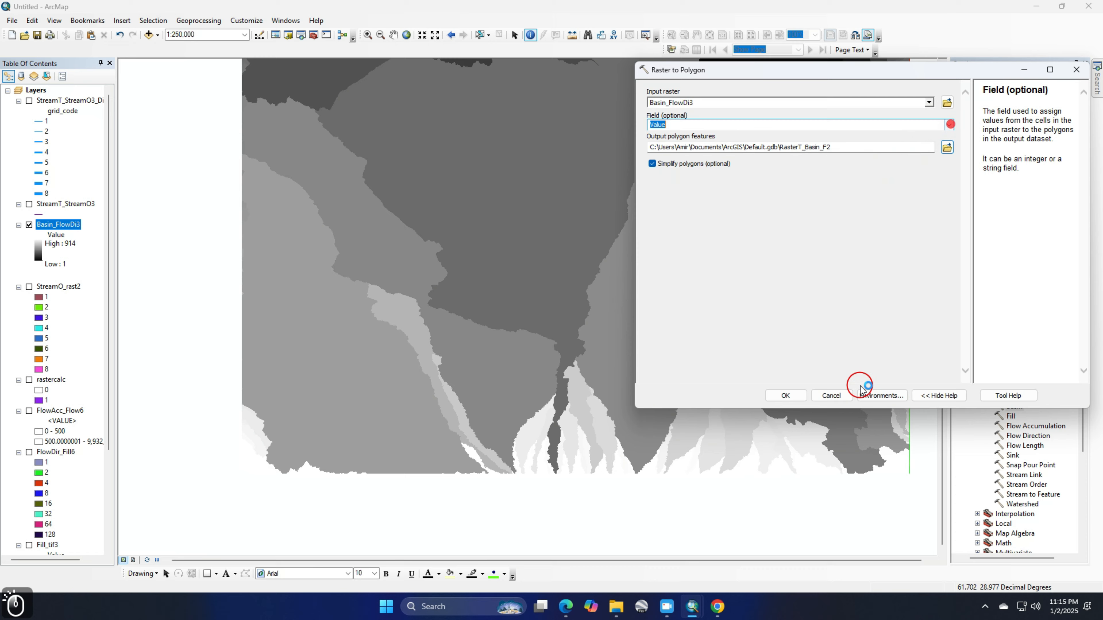
click(786, 396)
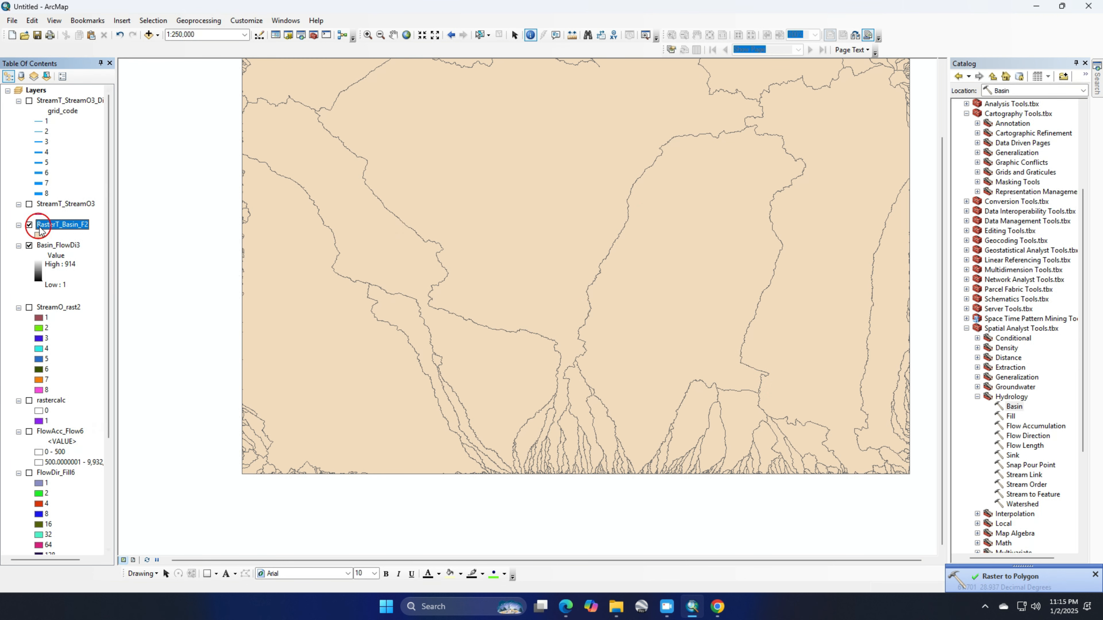
Symbolize the RasterT_Basin_F2 layer by unique values of the gridcode field, adding all values with the multicolor ramp
double_click(65, 226)
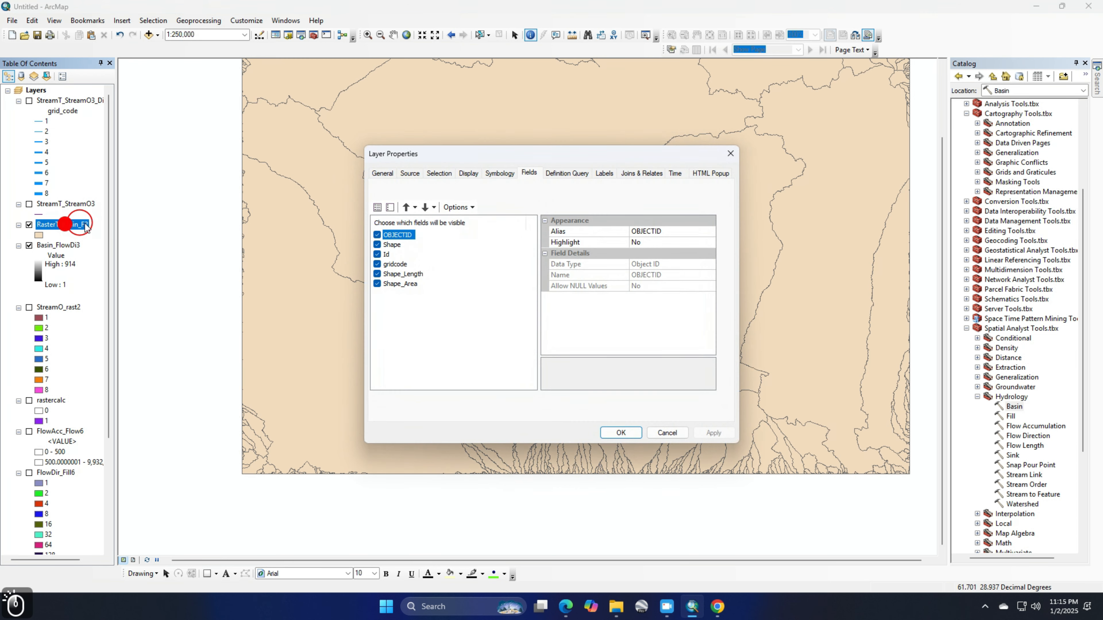
click(500, 173)
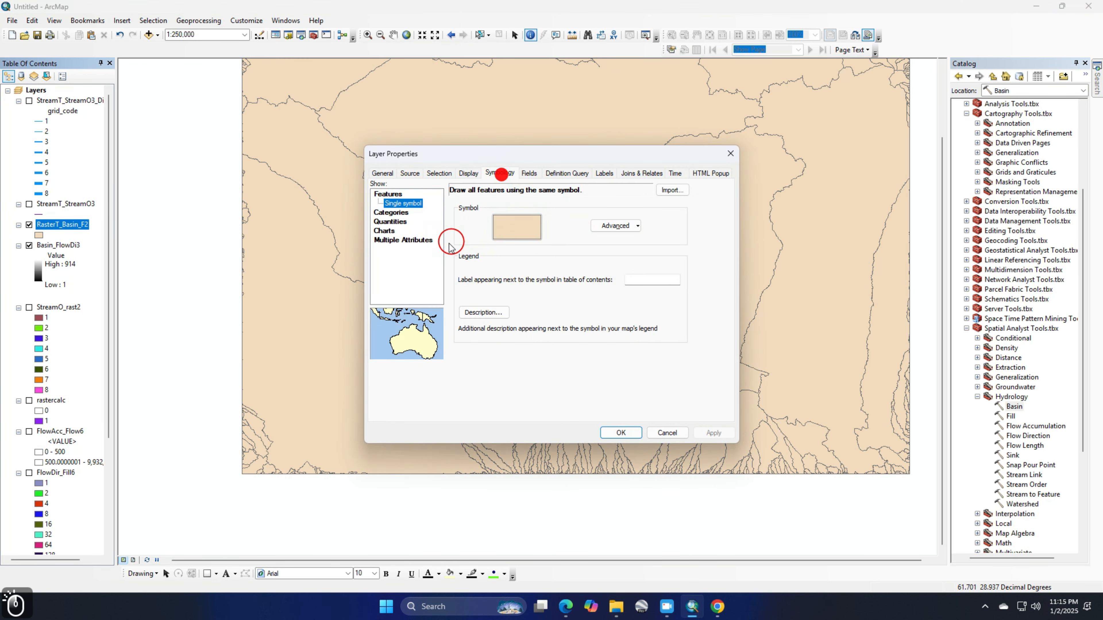
click(391, 212)
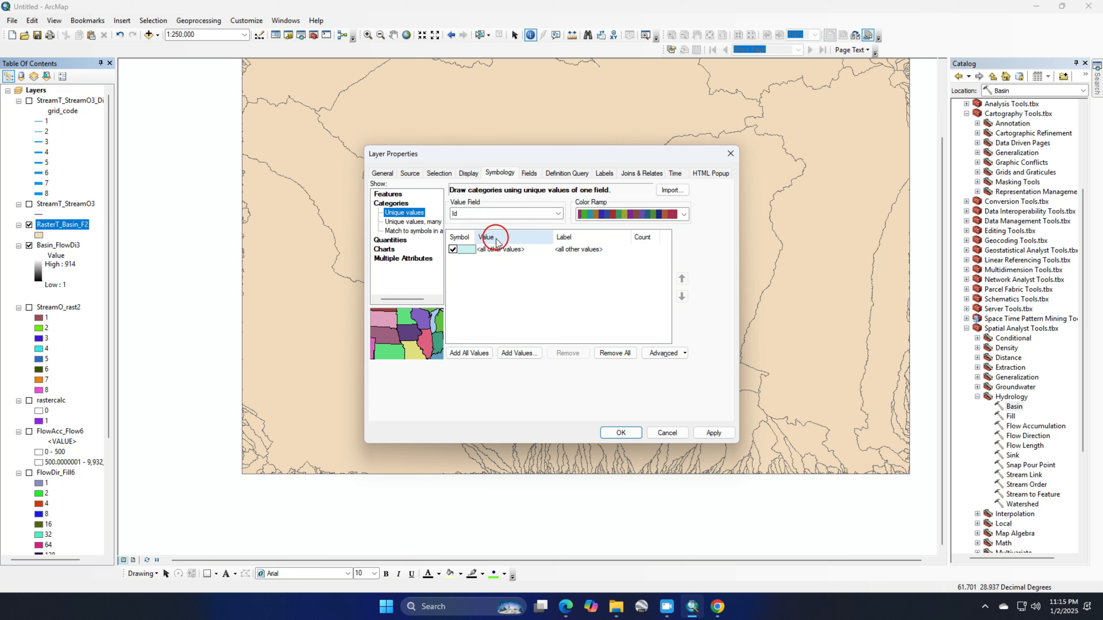
click(509, 213)
click(509, 212)
click(508, 215)
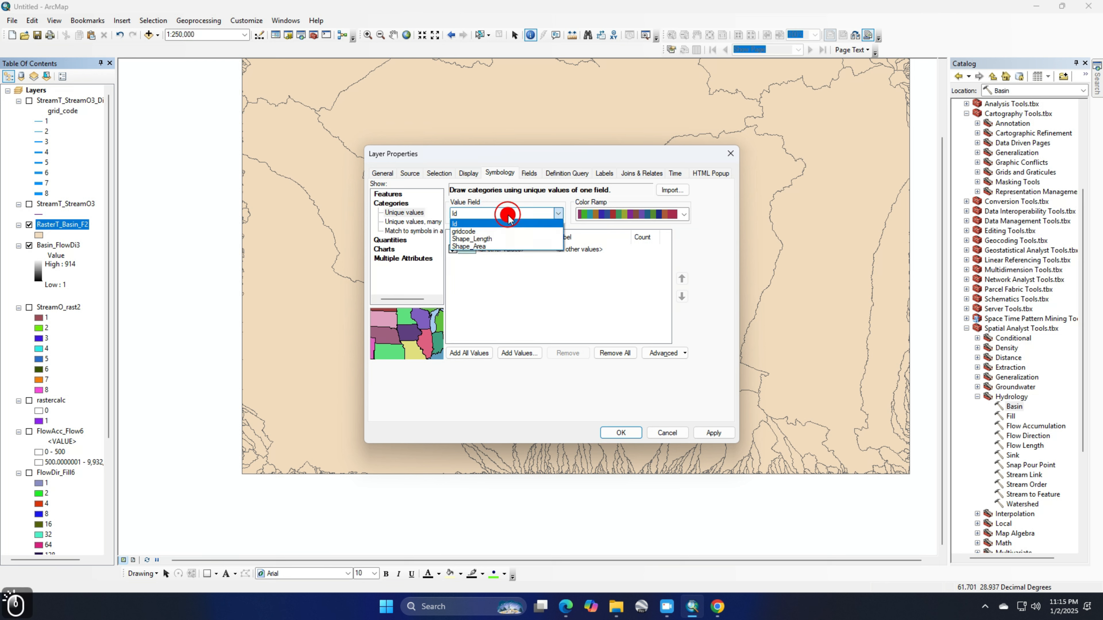
click(476, 231)
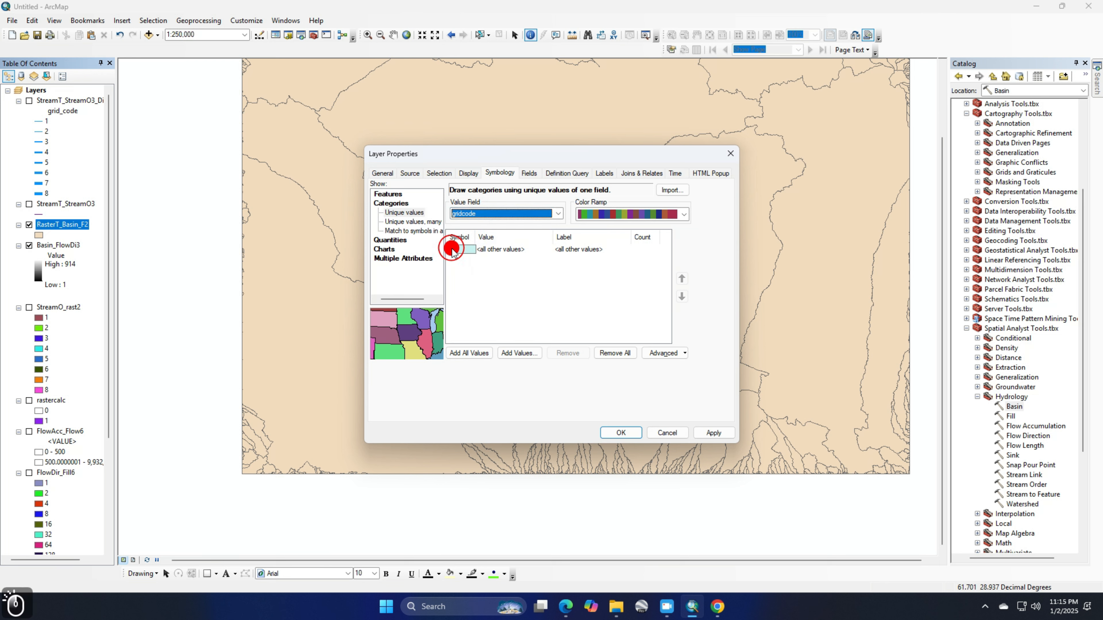
click(464, 352)
click(597, 347)
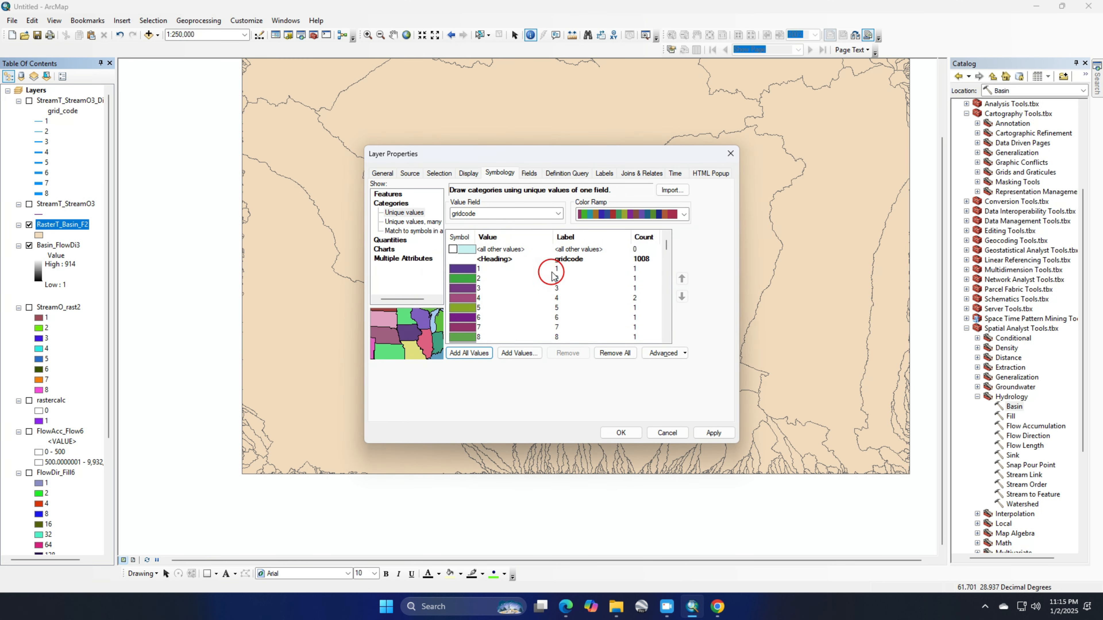
click(713, 433)
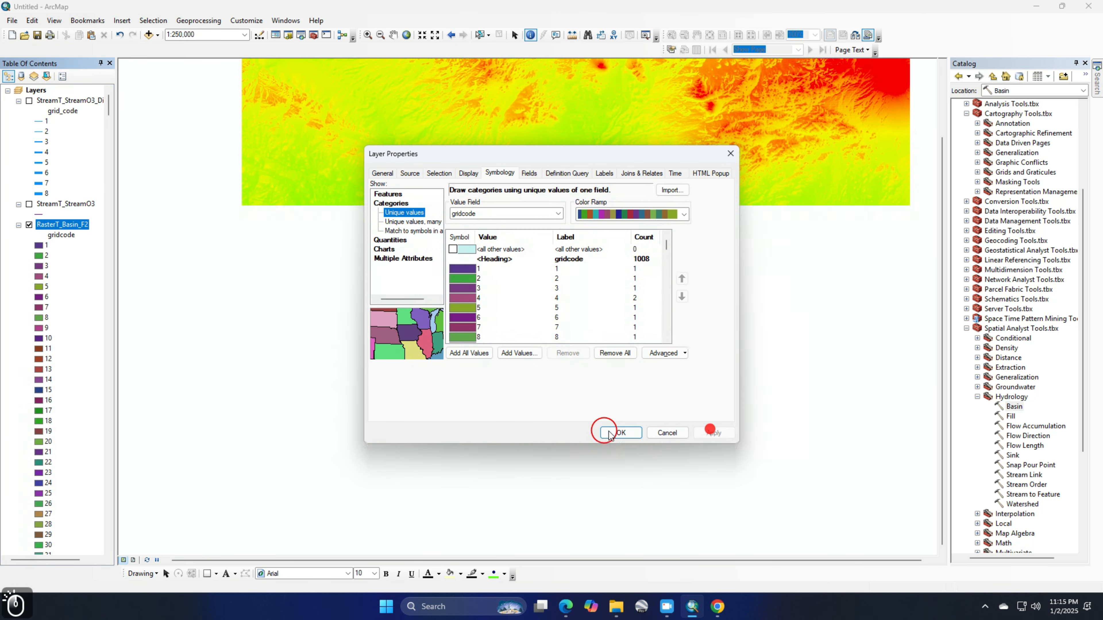
click(622, 432)
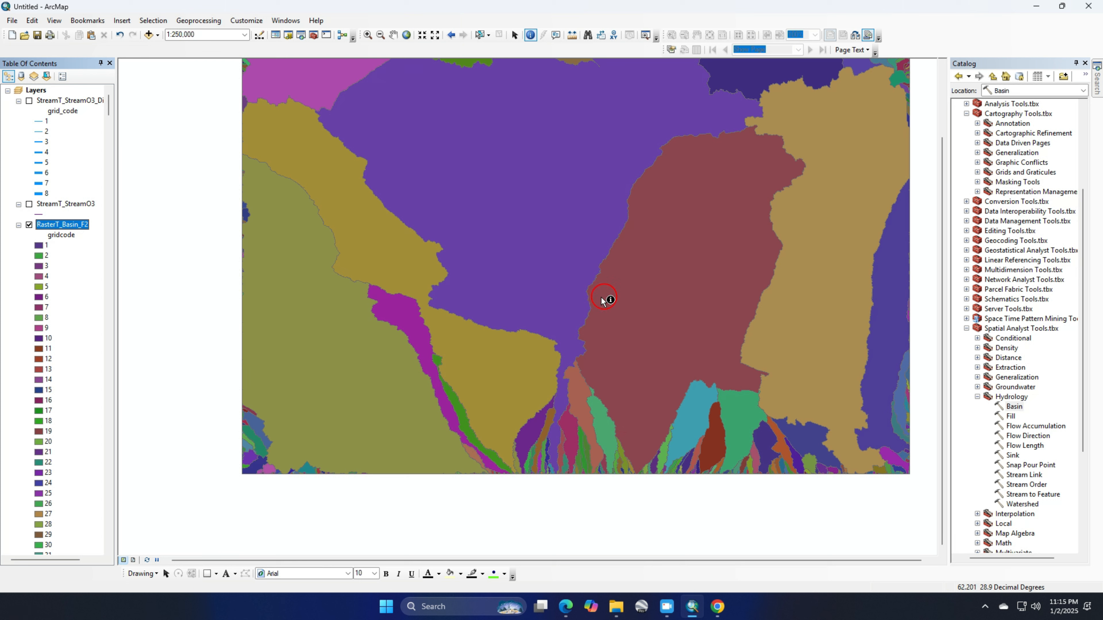
Identify the attributes of the large basin polygons in the east-center and north-center of the map and examine the basin layout
click(701, 264)
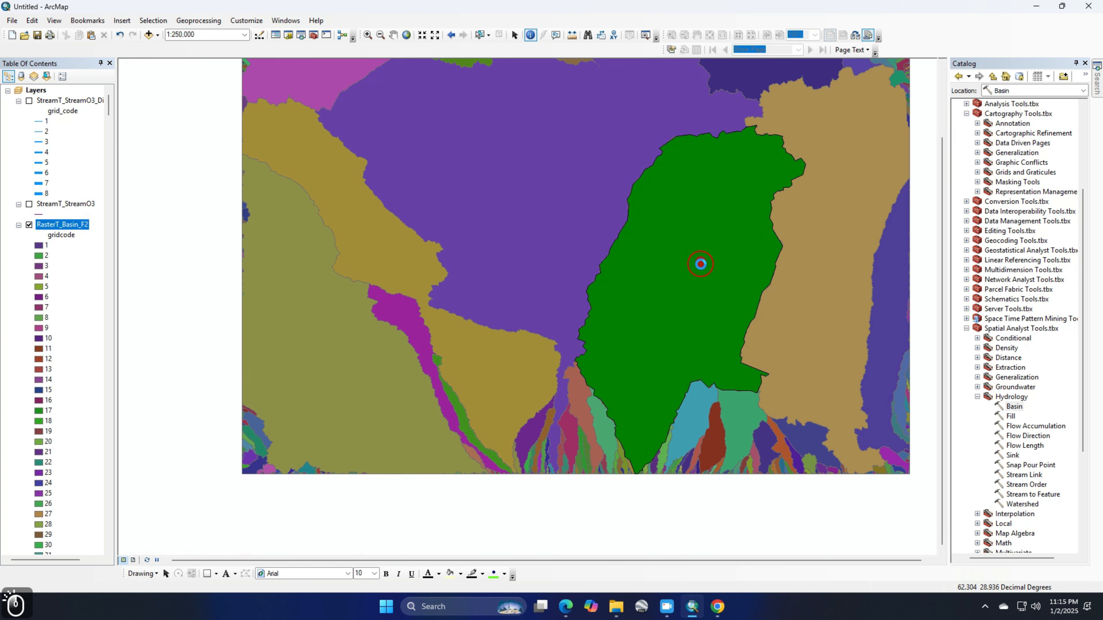
click(372, 326)
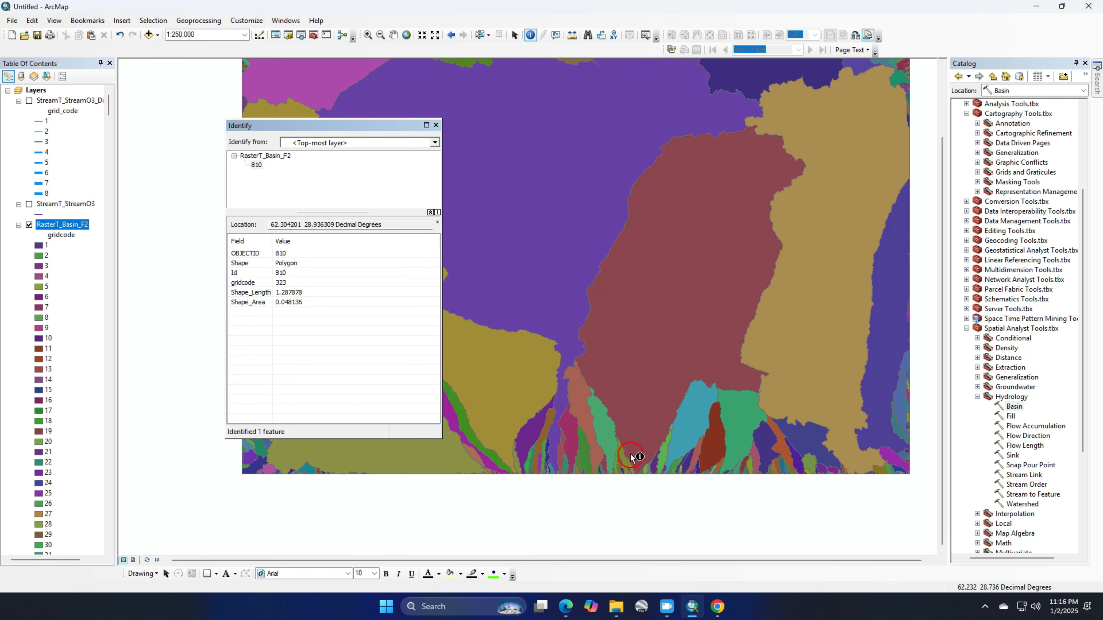
drag(607, 407, 615, 314)
click(558, 183)
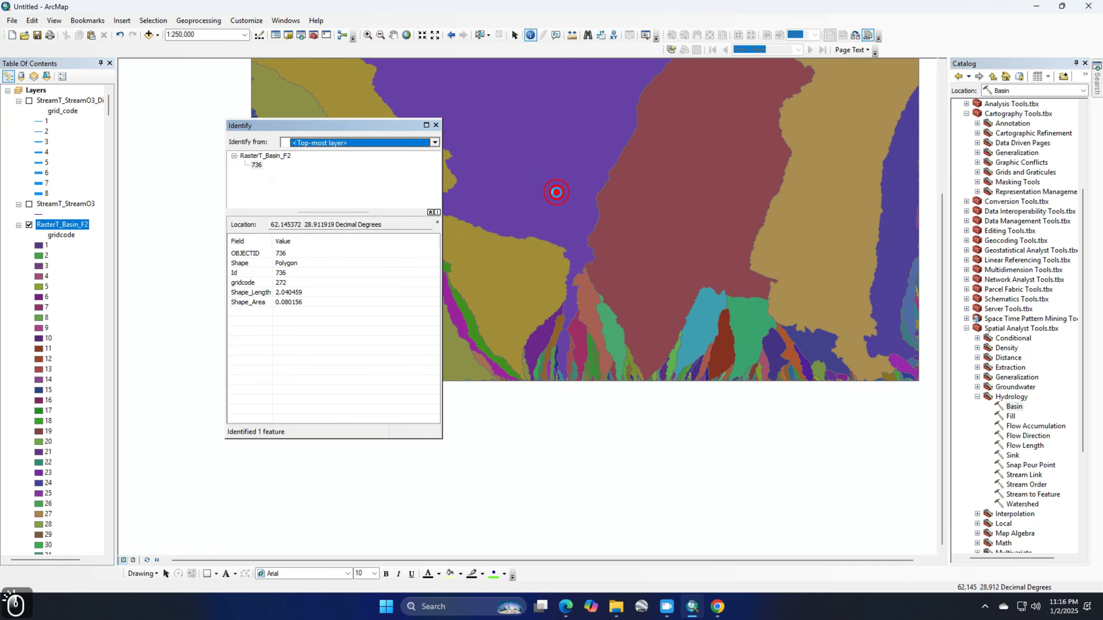
click(436, 125)
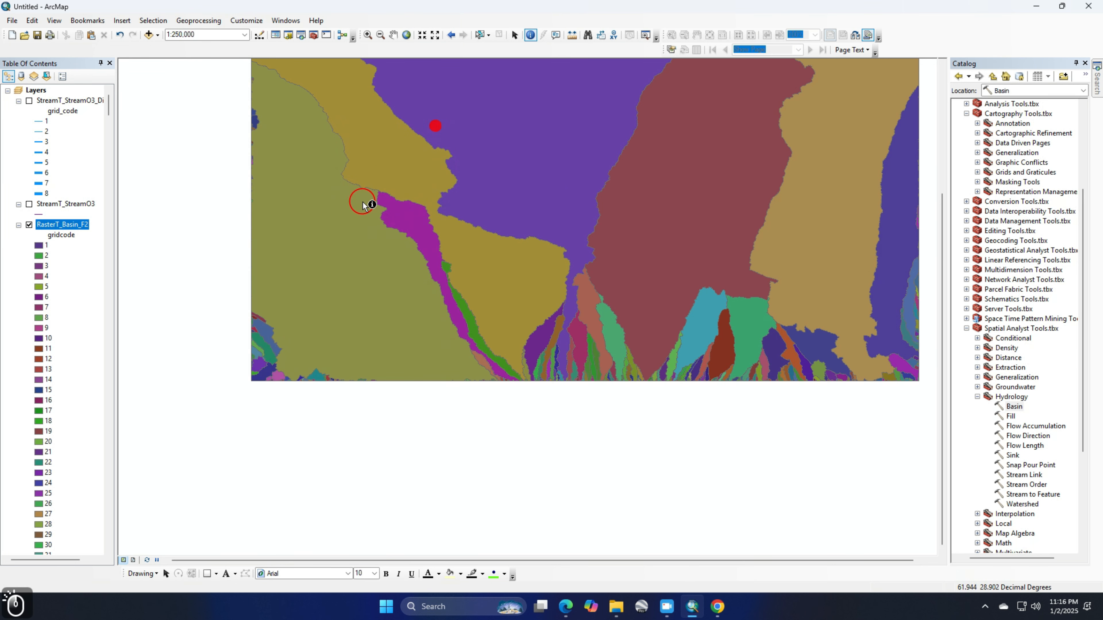
key(Up)
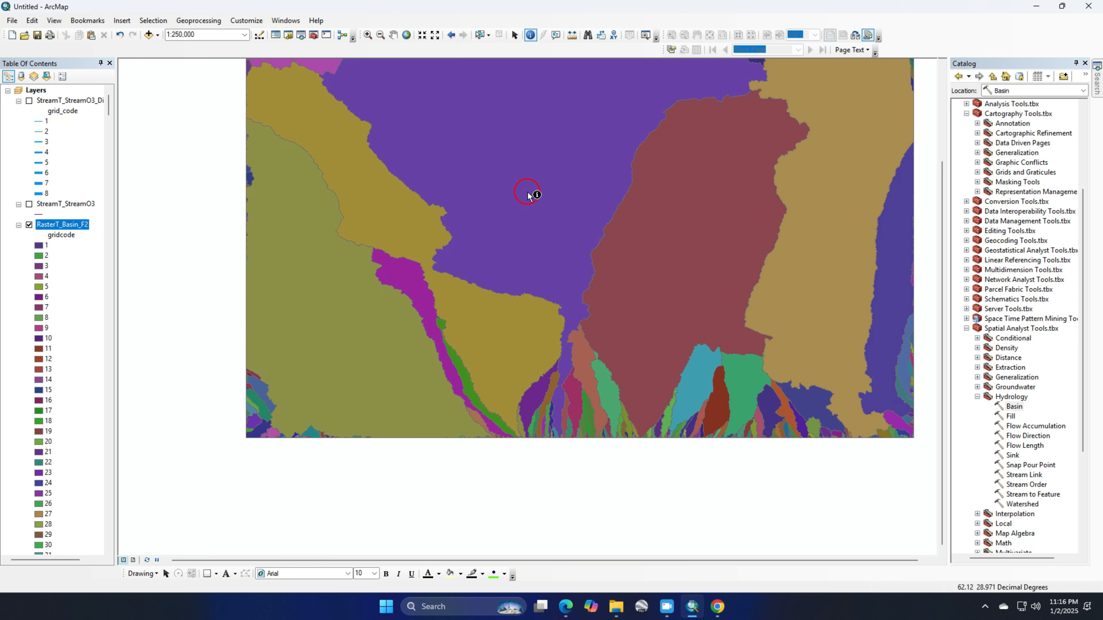
scroll(548, 229, up, 1)
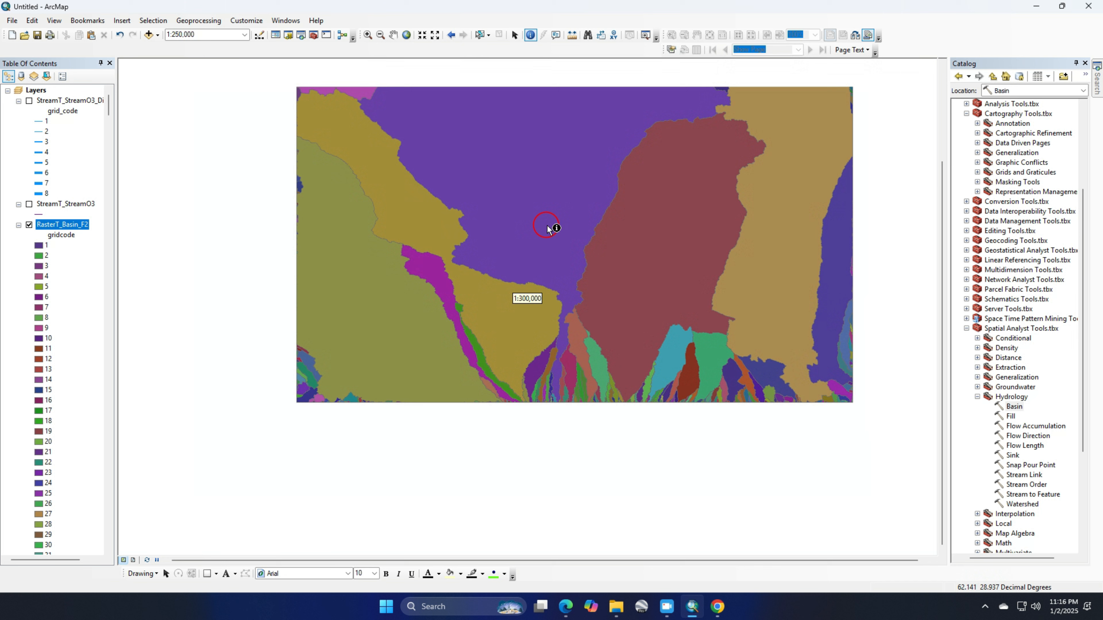